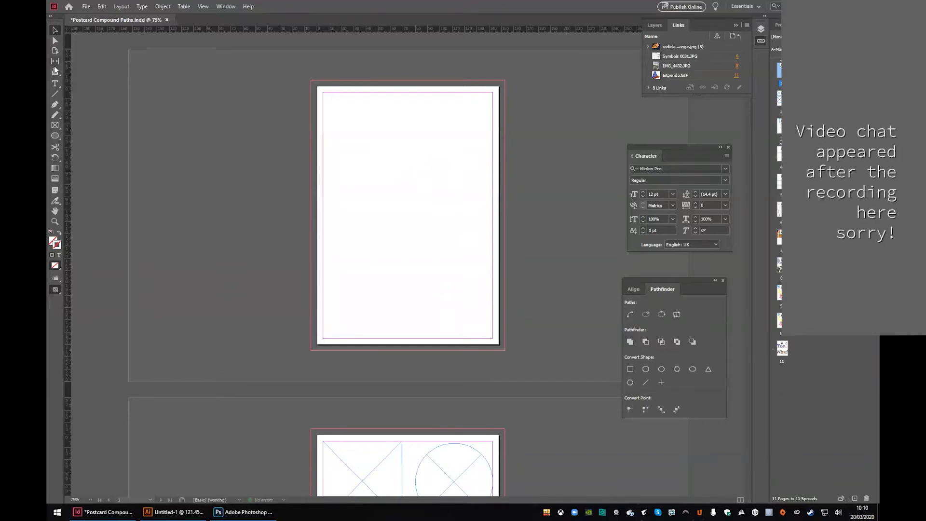
Draw a rectangular frame in the page's upper-left area and a circular ellipse frame beside it.
left_click(57, 127)
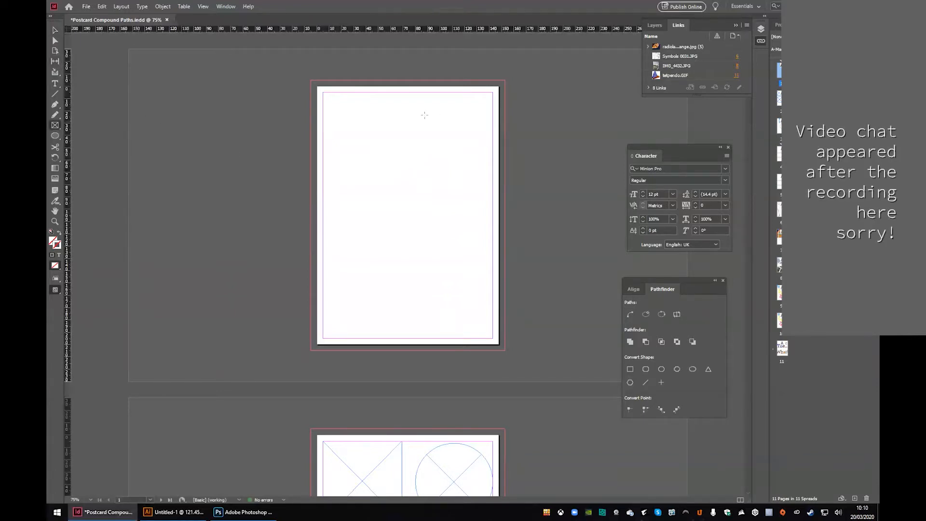
left_click_drag(326, 112, 380, 173)
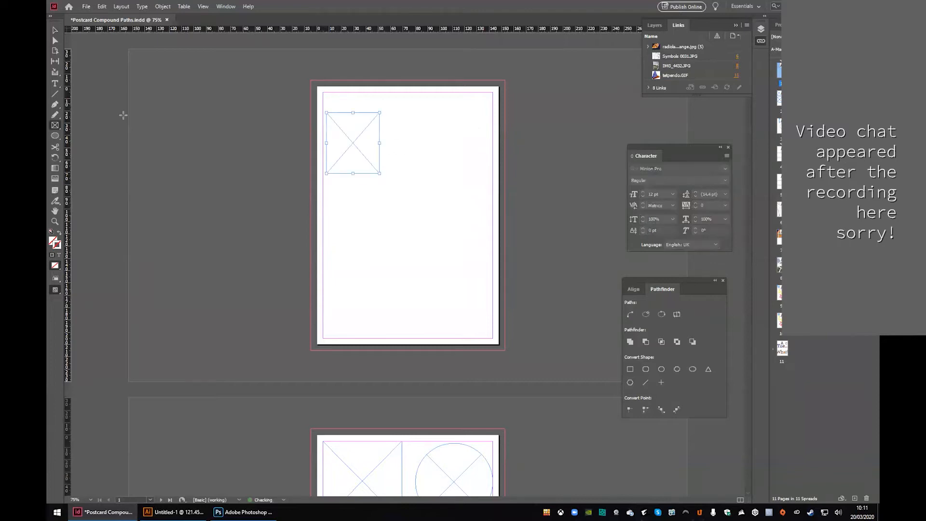
left_click(59, 126)
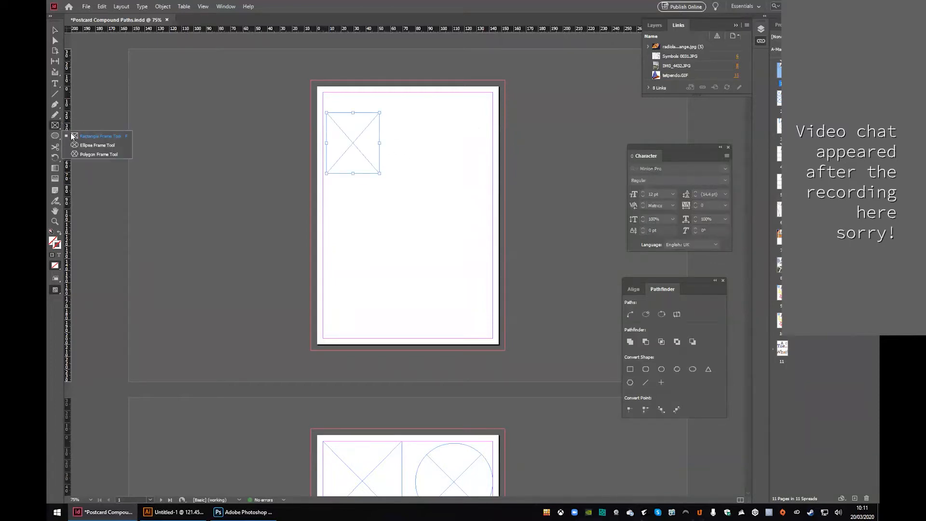
left_click(92, 145)
left_click_drag(394, 119, 471, 197)
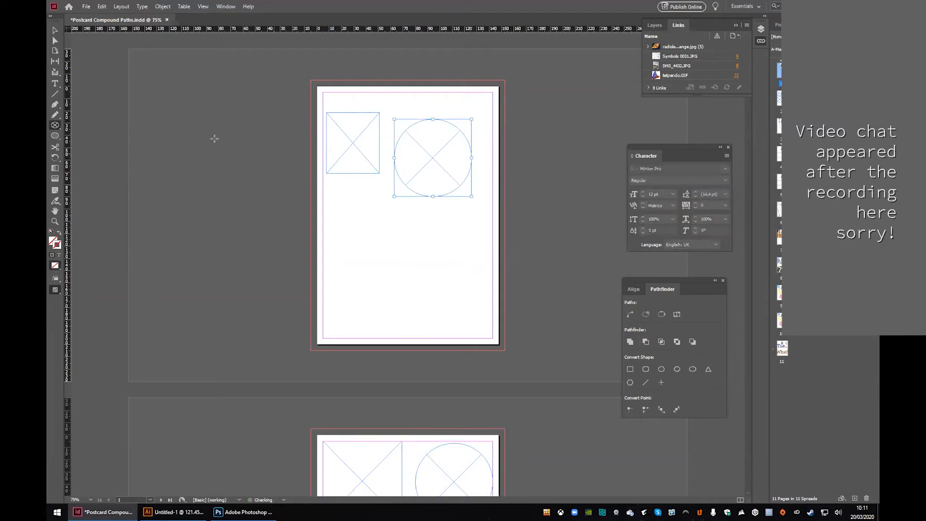
Draw a six-sided polygon frame in the lower half of the page with the Polygon Frame tool.
left_click(53, 127)
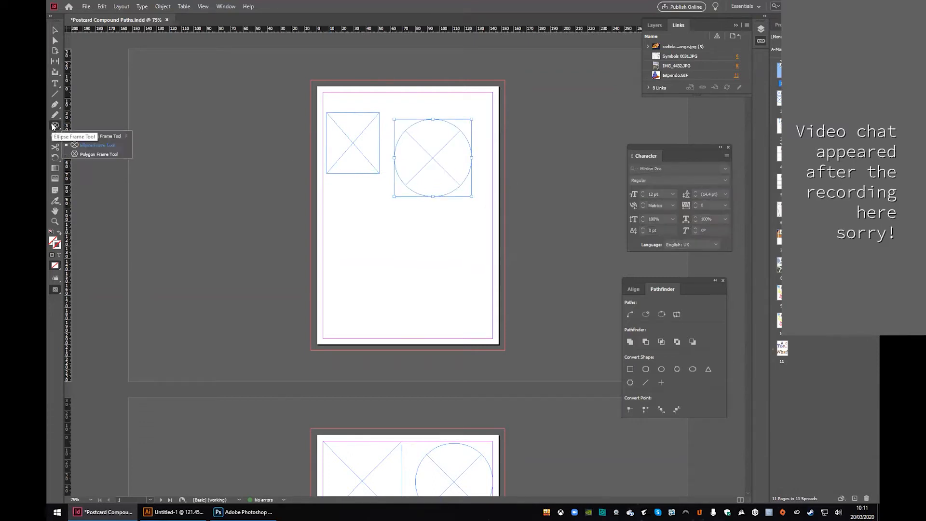
left_click(99, 156)
left_click_drag(350, 251, 423, 310)
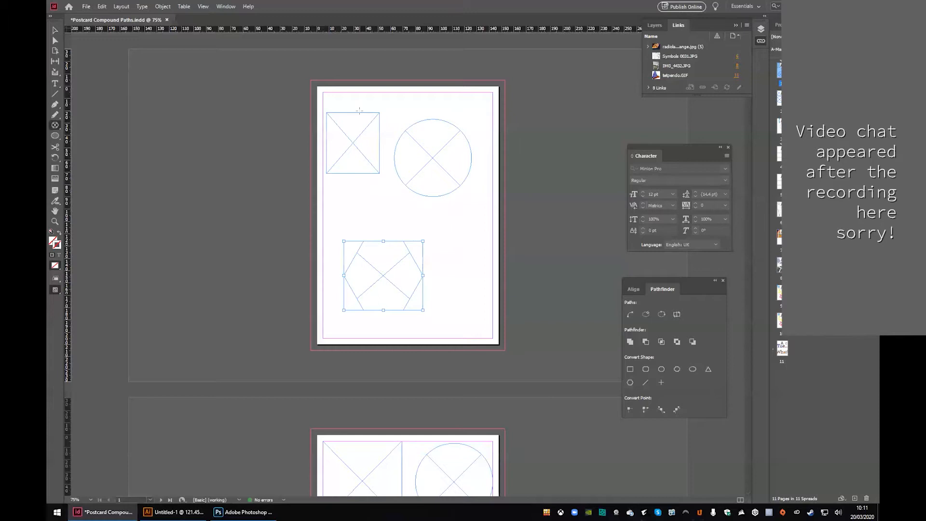
Remove the rectangular frame's upper-right anchor point with the Pen tool to turn it into a triangle.
key("z")
left_click(384, 159)
left_click(457, 230)
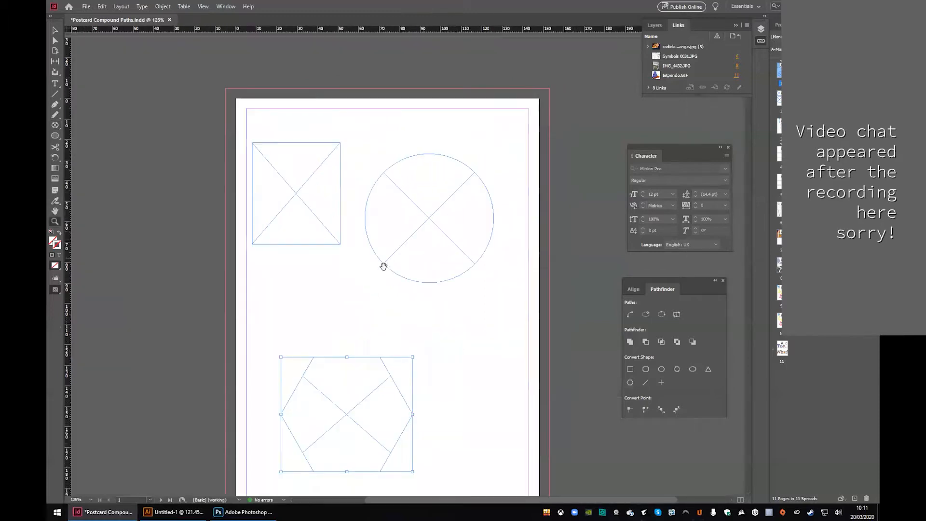
left_click_drag(373, 266, 389, 207)
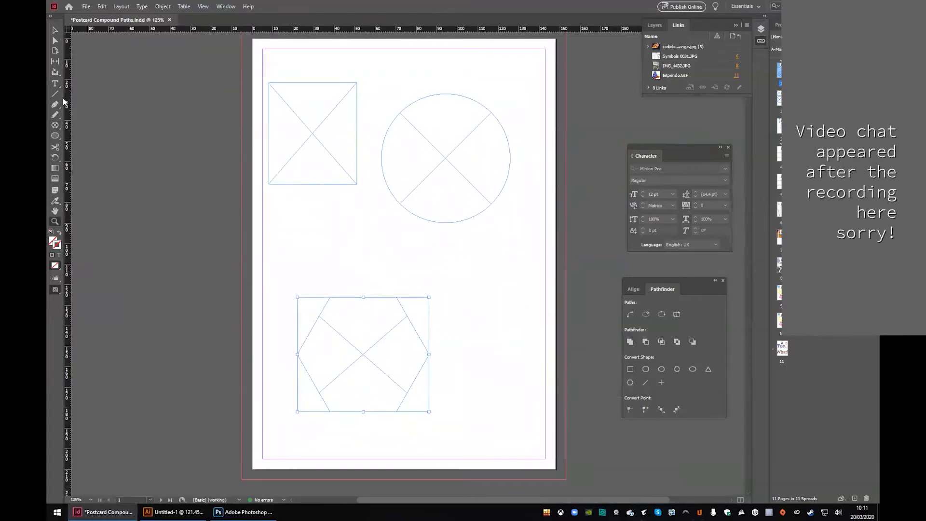
key("v")
left_click(303, 85)
left_click(55, 104)
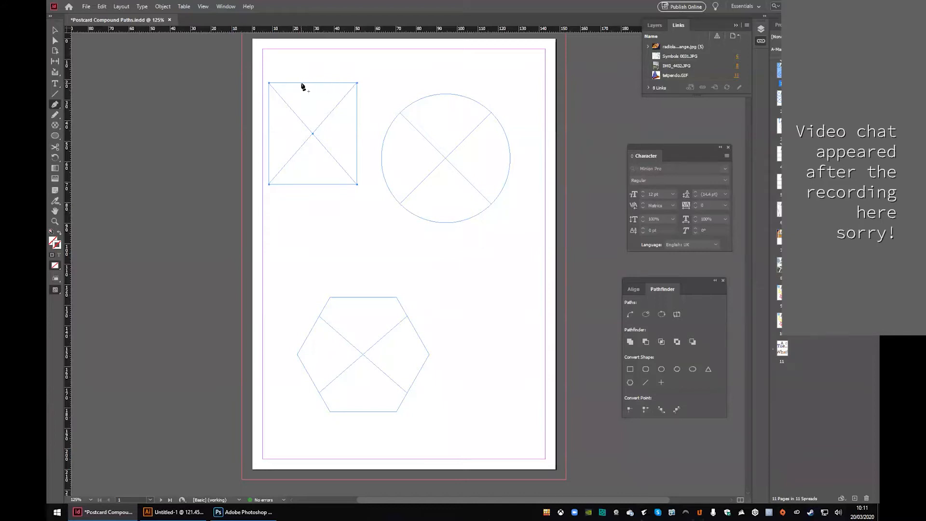
left_click(357, 84)
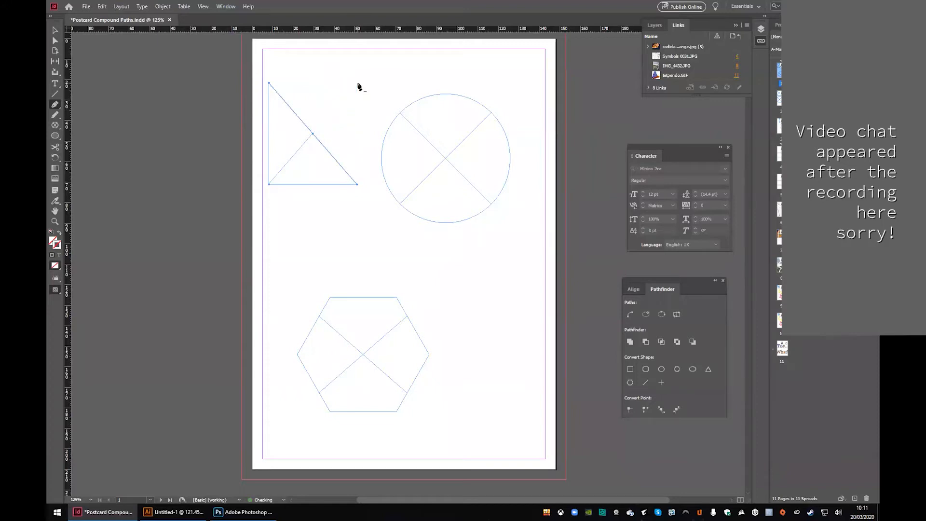
Add an anchor point on the triangle's diagonal edge and shift its bottom edge down and to the right.
left_click(303, 121)
left_click(56, 41)
left_click_drag(316, 185, 356, 220)
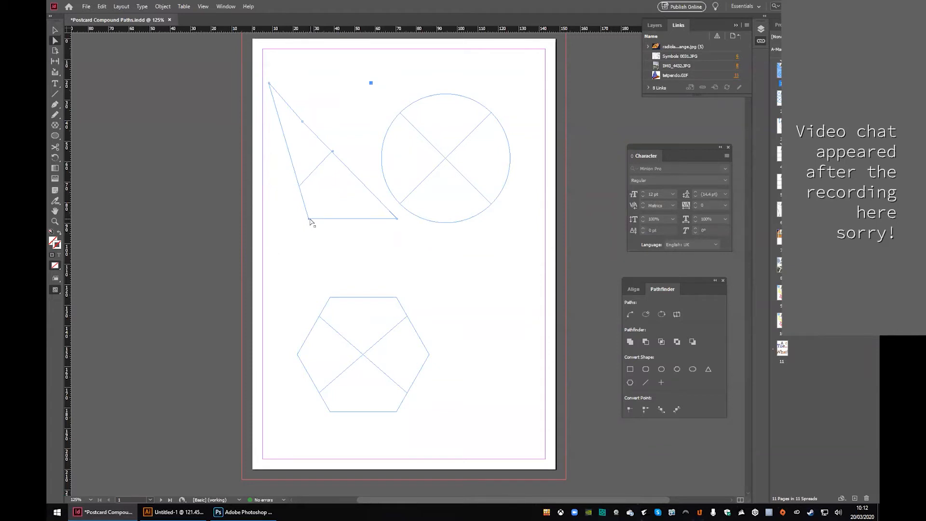
Move only the triangular frame's lower-left anchor point up and to the right with the Direct Selection tool.
key("z")
left_click_drag(293, 211, 317, 220)
left_click(418, 307, "alt")
left_click(418, 307, "alt")
left_click(418, 308, "alt")
left_click(419, 308, "alt")
left_click_drag(393, 283, 203, 302)
mouse_move(410, 299)
left_mouse_down()
mouse_move(233, 304)
mouse_move(418, 289)
left_mouse_up()
left_click_drag(214, 280, 327, 319)
key("v")
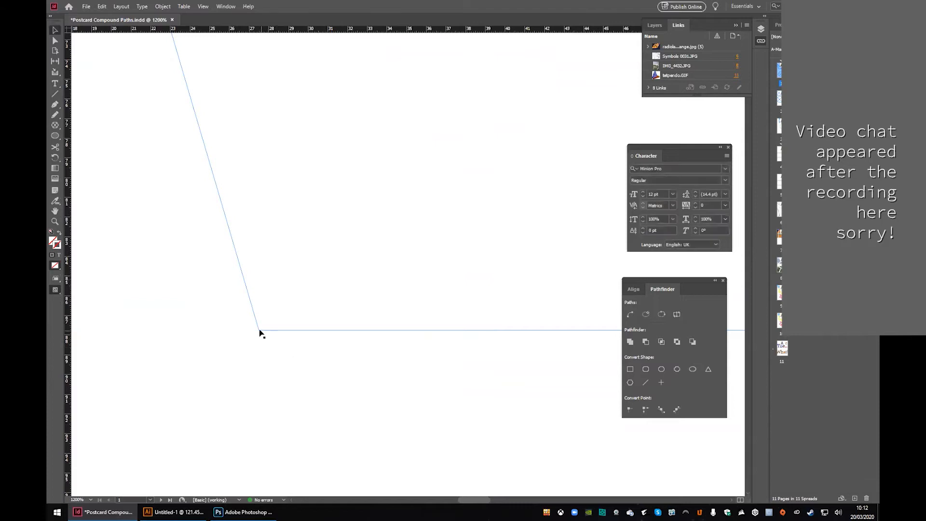
left_click(55, 40)
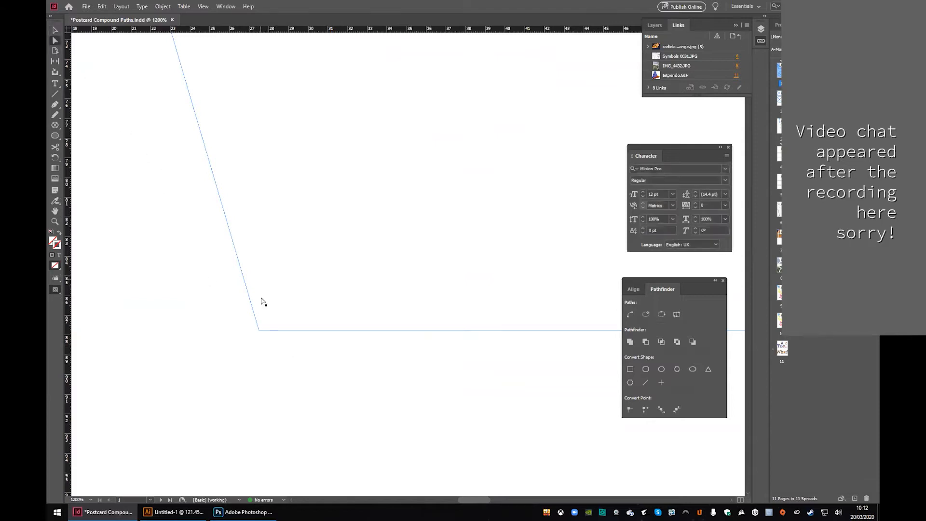
left_click(277, 333)
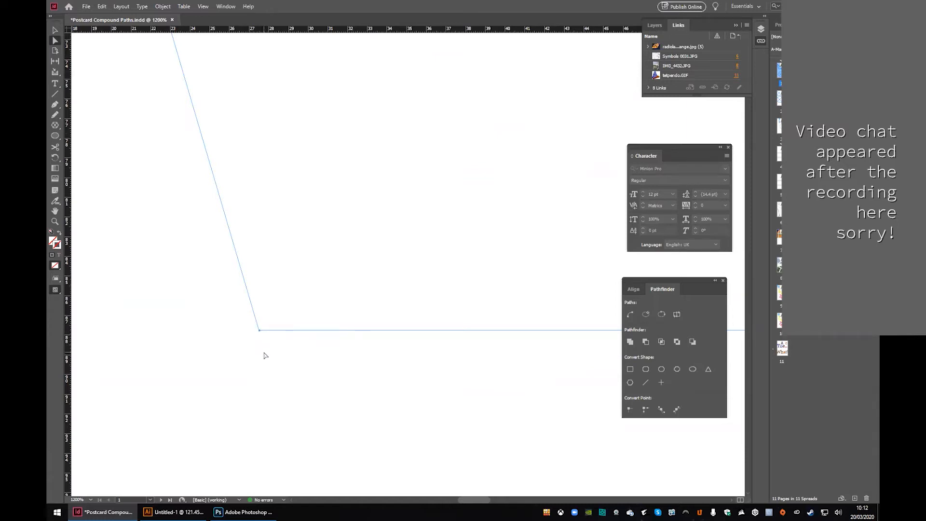
left_click_drag(259, 332, 333, 251)
Move the whole edited triangular frame slightly down and to the left with the Direct Selection tool.
key("z")
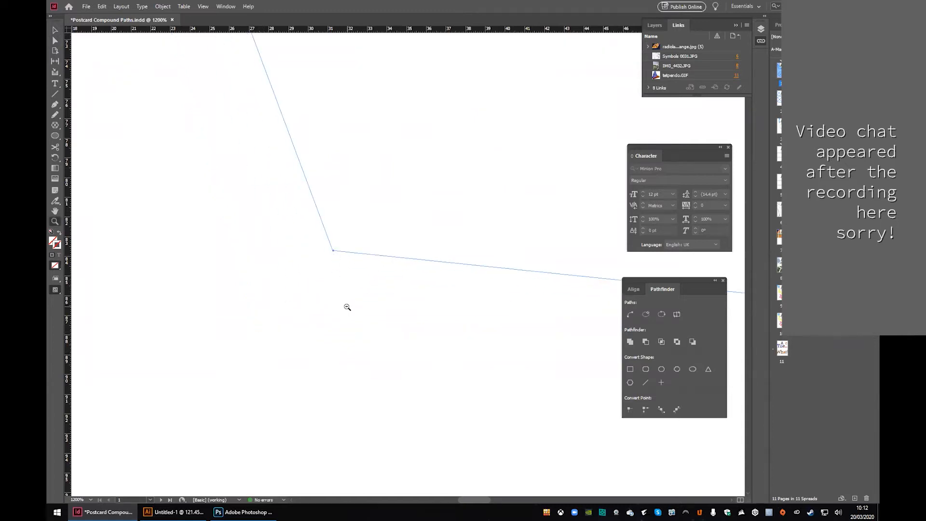
left_click(348, 306, "alt")
left_click(347, 305, "alt")
left_click(349, 304, "alt")
left_click_drag(394, 279, 281, 370)
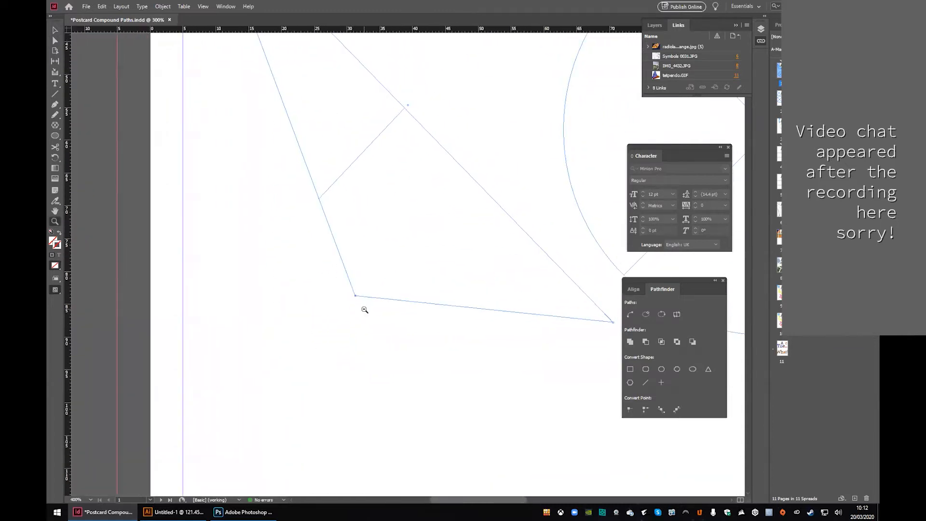
left_click(363, 311, "alt")
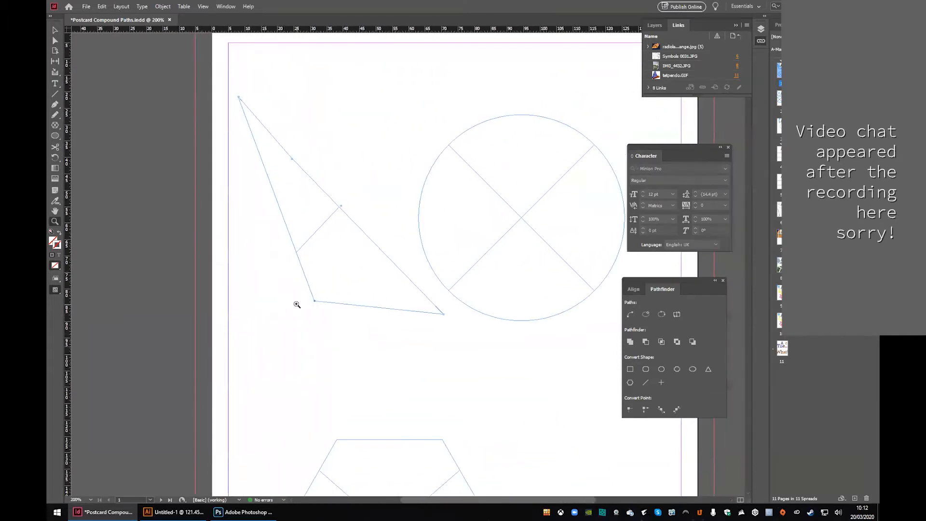
key("v")
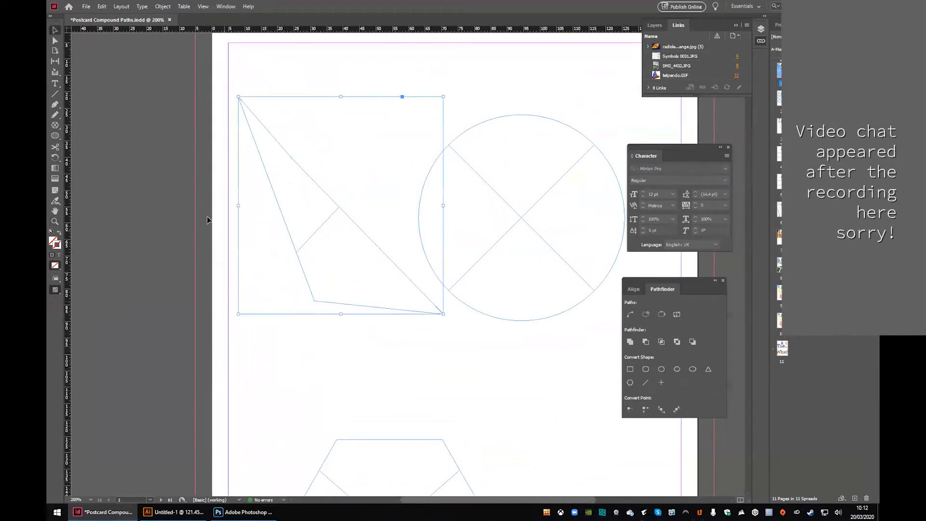
left_click(58, 42)
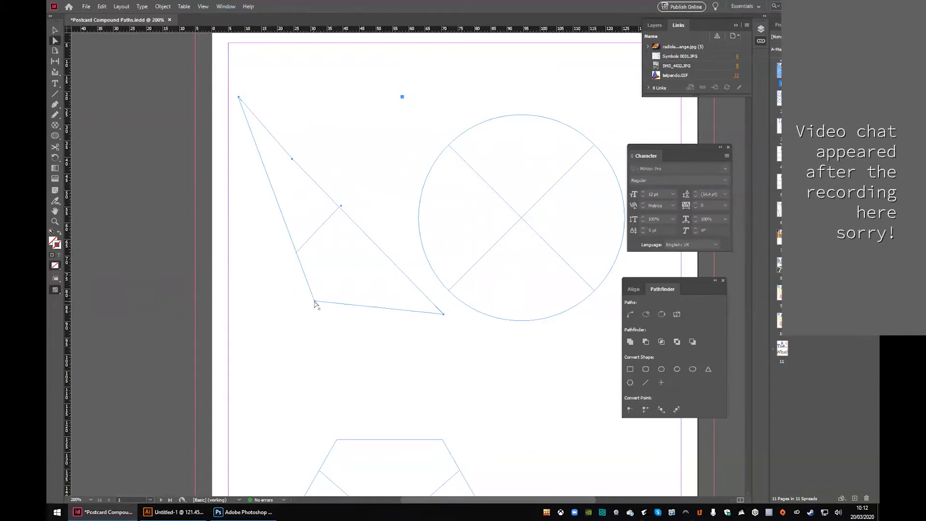
left_click_drag(291, 309, 313, 322)
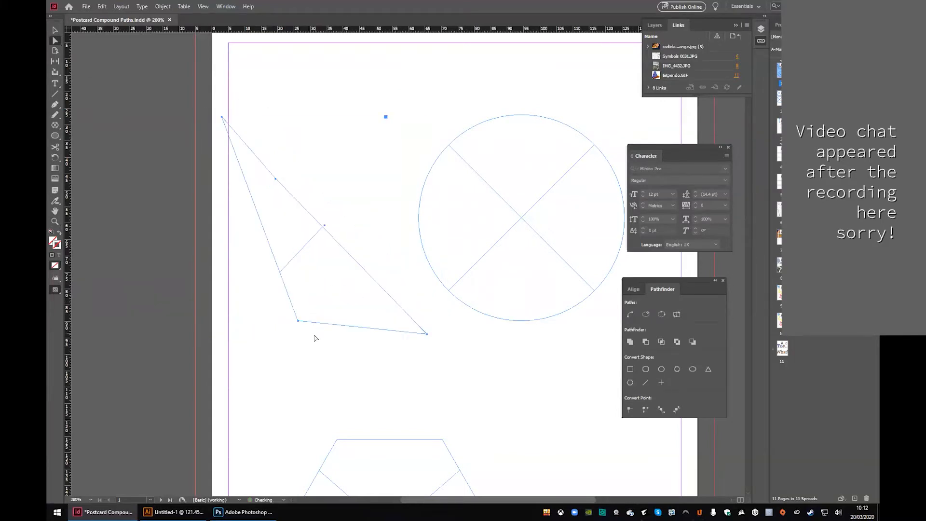
Reposition the triangular frame's lower-left anchor point slightly up and to the left of its starting position.
left_click(311, 339)
left_click(298, 324)
left_click_drag(298, 323, 276, 389)
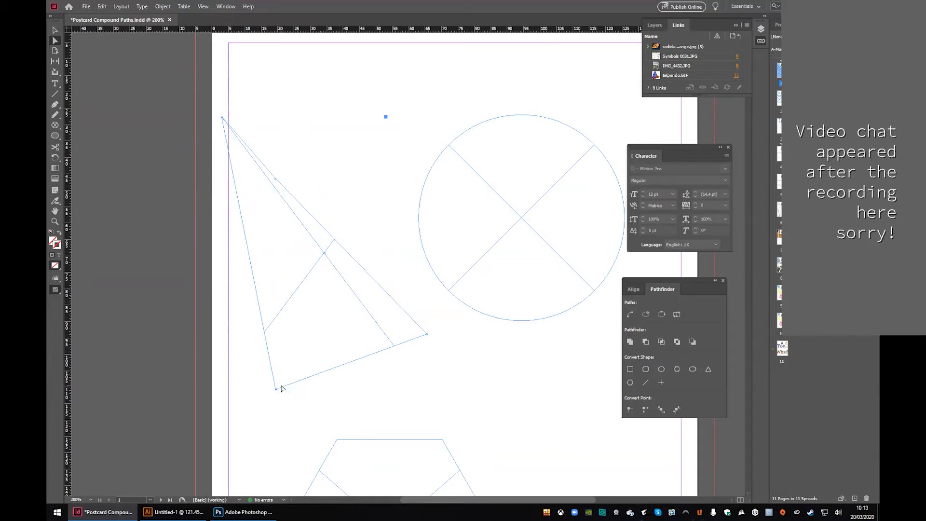
left_click_drag(277, 392, 276, 319)
left_click_drag(363, 342, 417, 350)
Try placing a horizontally flipped copy of the edited frame over the circular frame, and undo it.
left_click(778, 27)
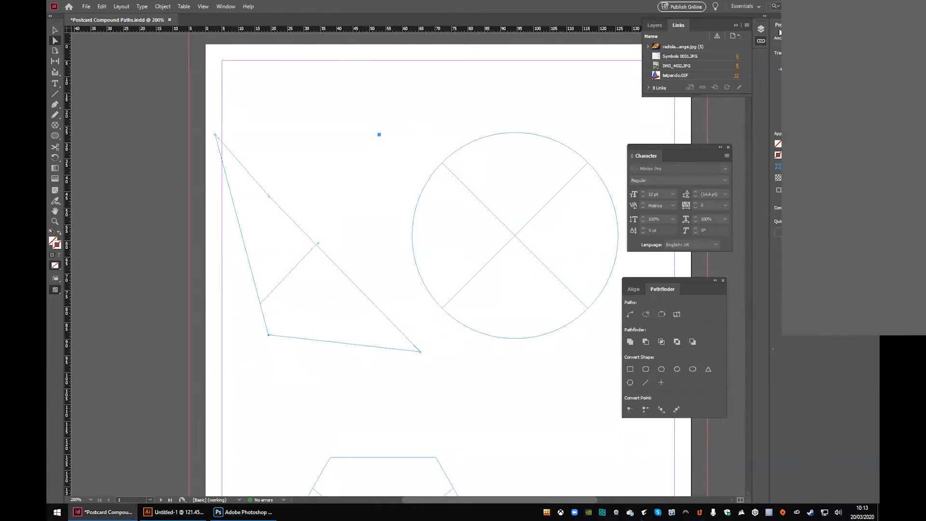
left_click(55, 30)
left_click(300, 106)
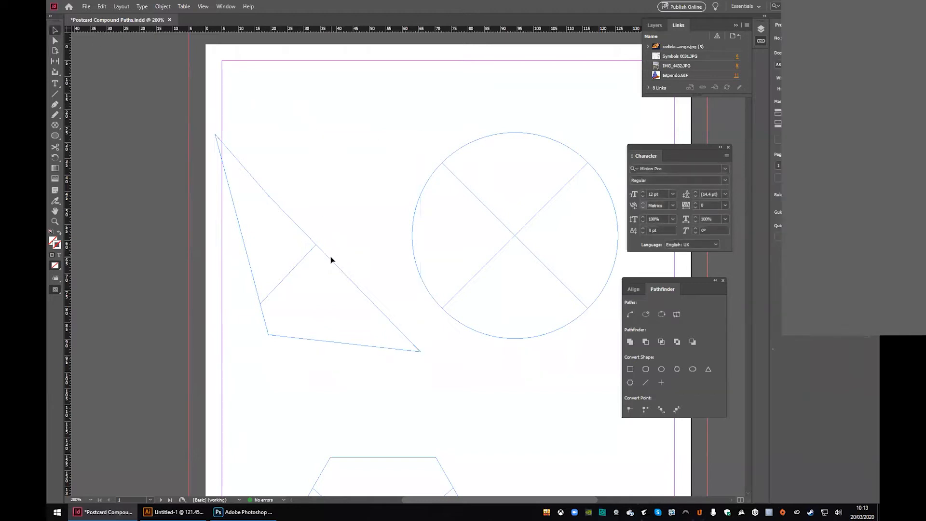
left_click(326, 262)
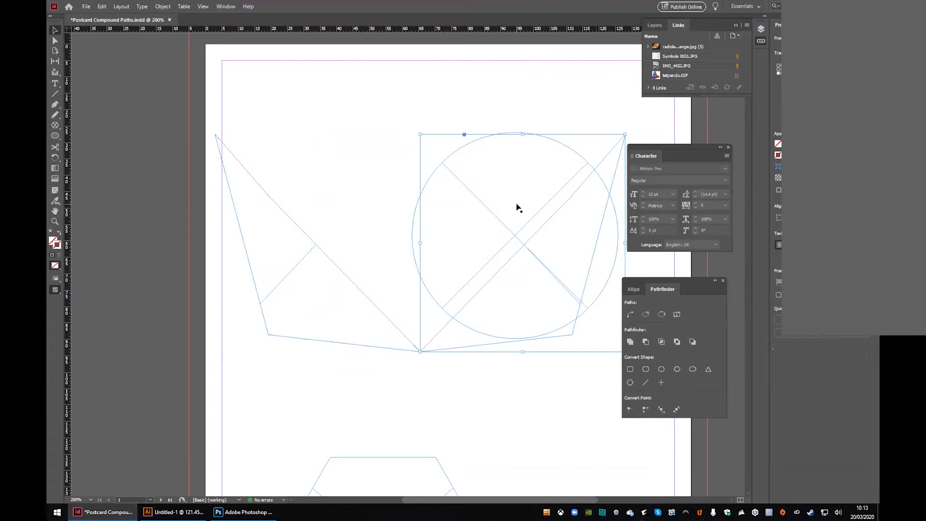
key("ctrl+z")
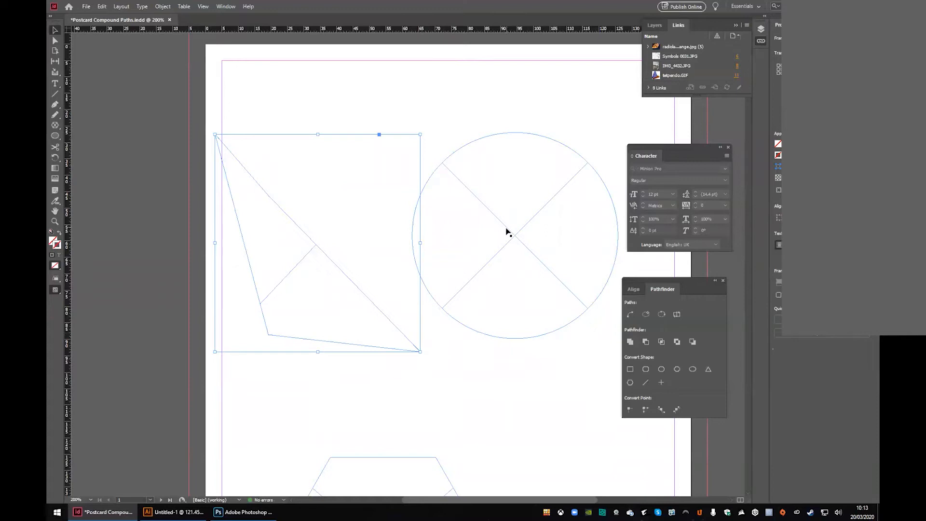
Move the circular frame about 31 mm to the right, clear of the edited triangular frame.
left_click_drag(515, 267, 443, 224)
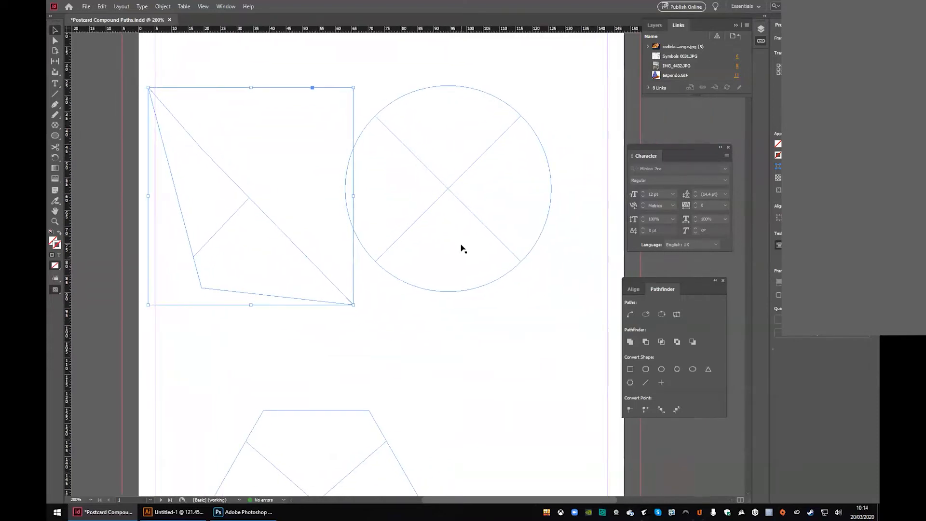
left_click_drag(452, 189, 554, 189)
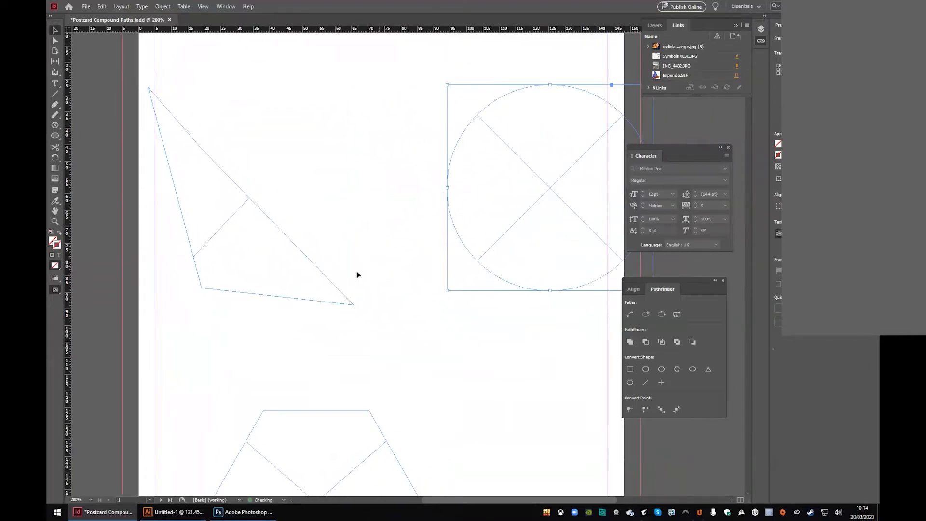
Try the horizontally flipped copy of the edited frame again beside the original, and undo it.
left_click(310, 261)
left_click(310, 265)
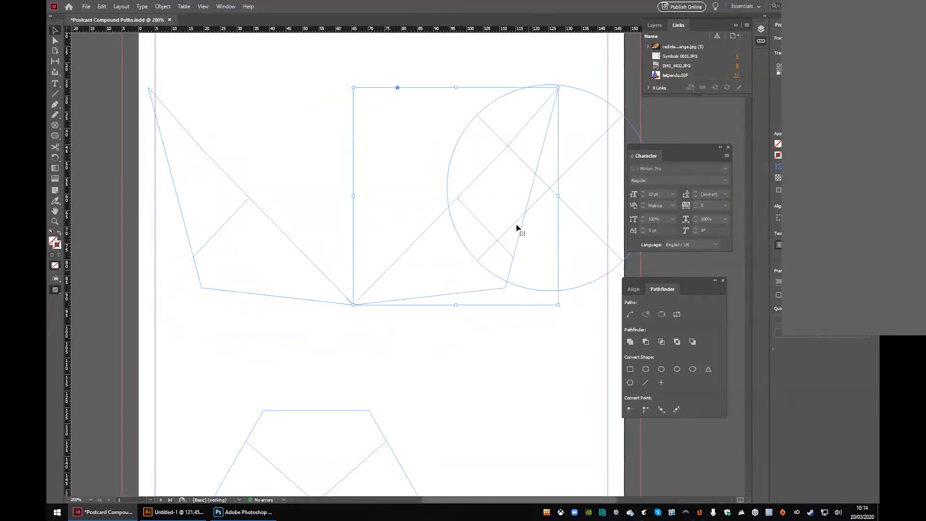
key("ctrl+z")
Move the edited triangular frame right and up until its lower-right tip overlaps the circular frame.
left_click_drag(434, 254, 504, 276)
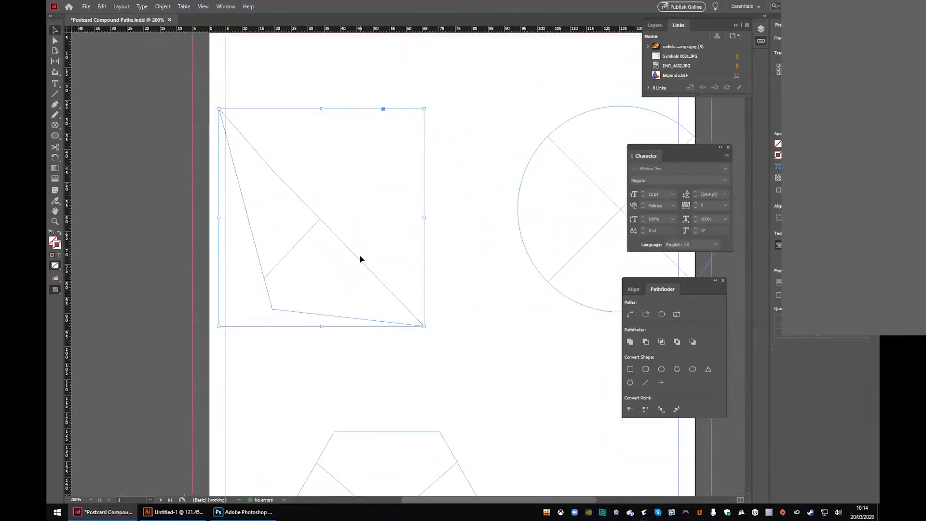
left_click_drag(317, 221, 360, 211)
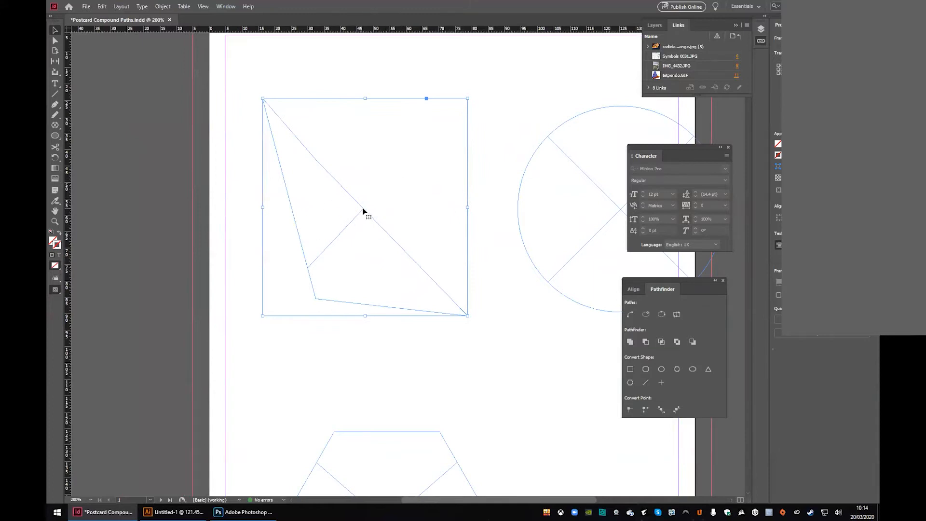
scroll(381, 223, "right", 3)
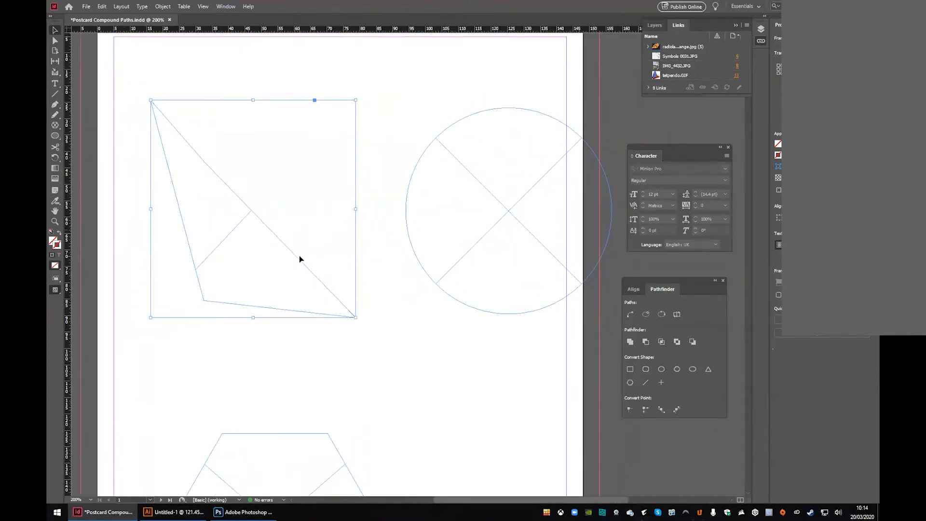
left_click_drag(299, 260, 408, 211)
scroll(365, 287, "up", 3)
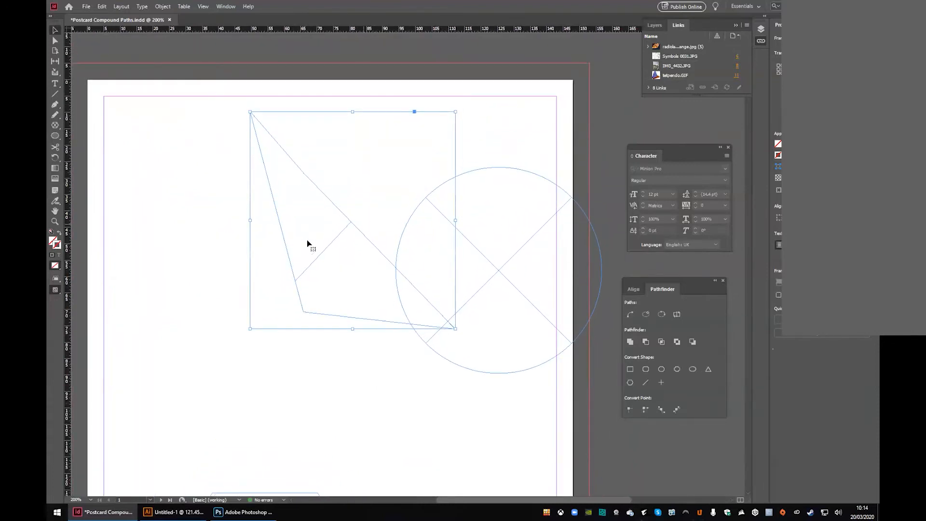
left_click_drag(459, 386, 355, 276)
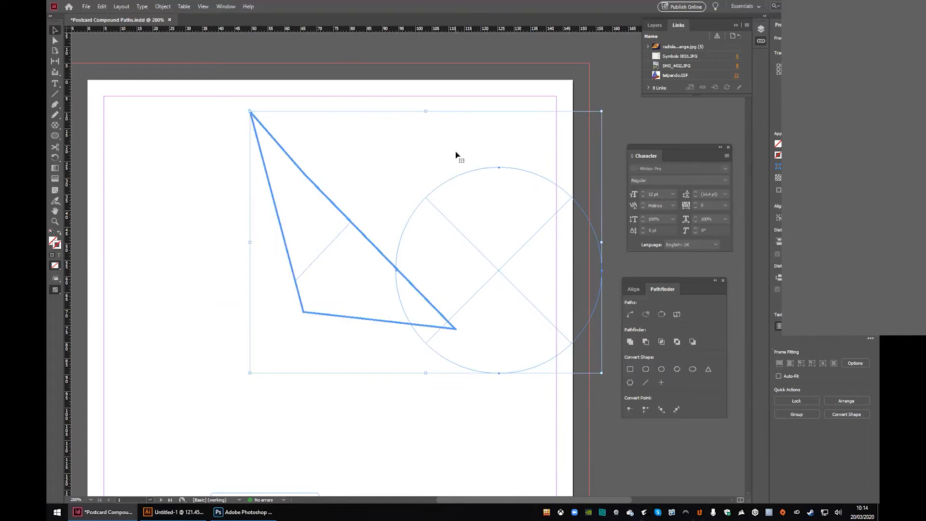
left_click(95, 62)
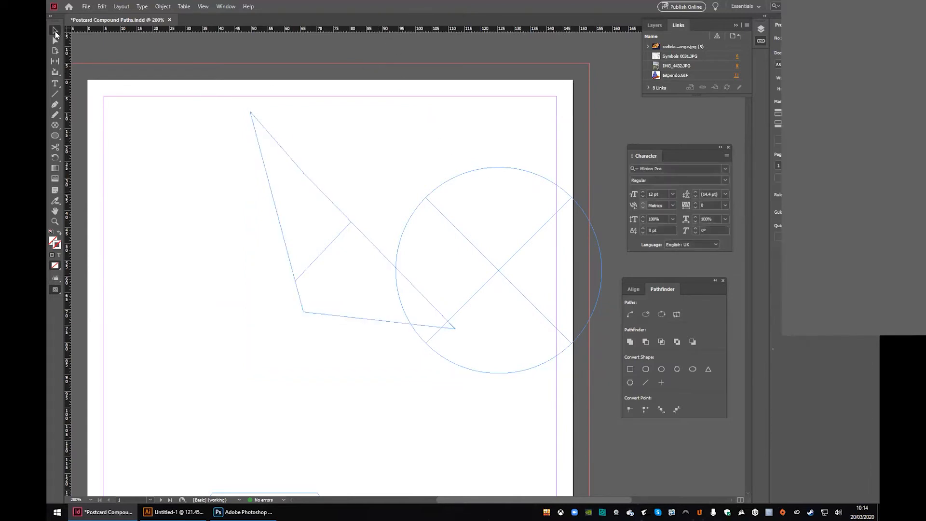
left_click_drag(317, 233, 317, 233)
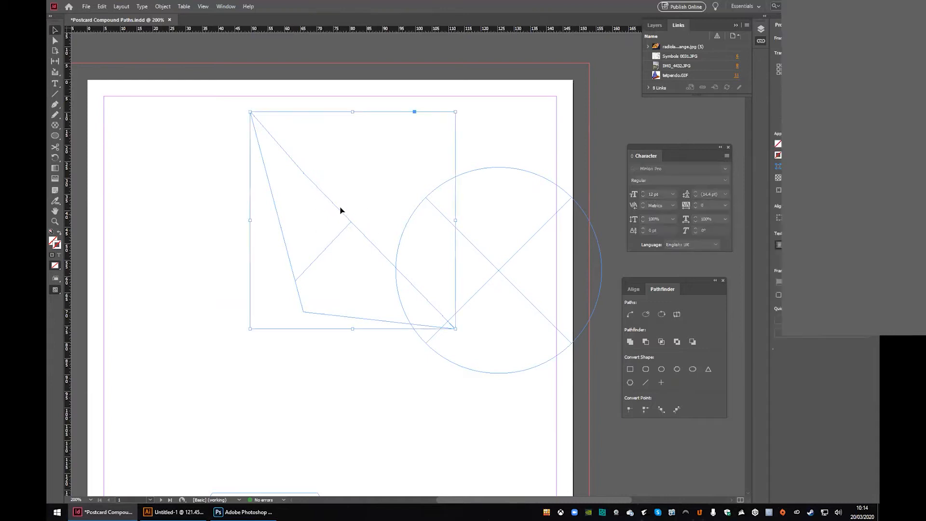
left_click(457, 395)
left_click_drag(457, 395, 300, 297)
left_click(368, 356)
left_click(375, 178)
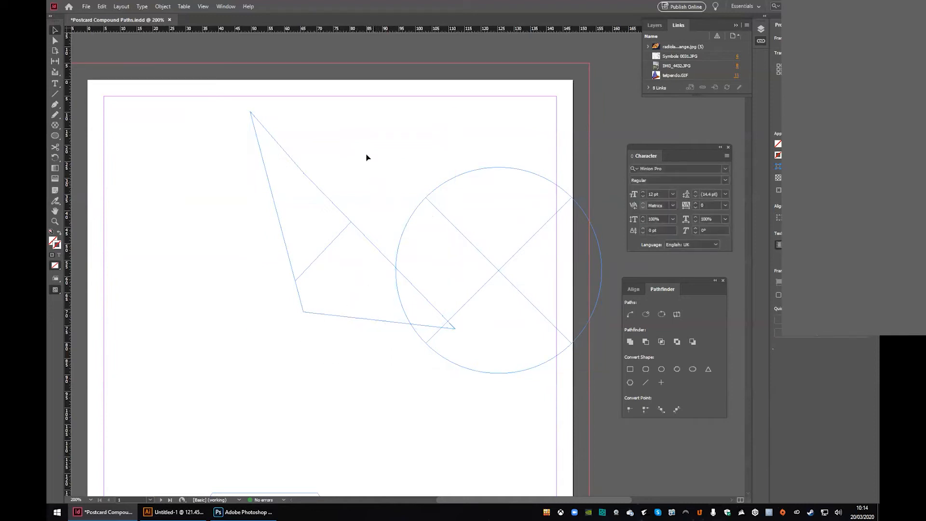
left_click(226, 6)
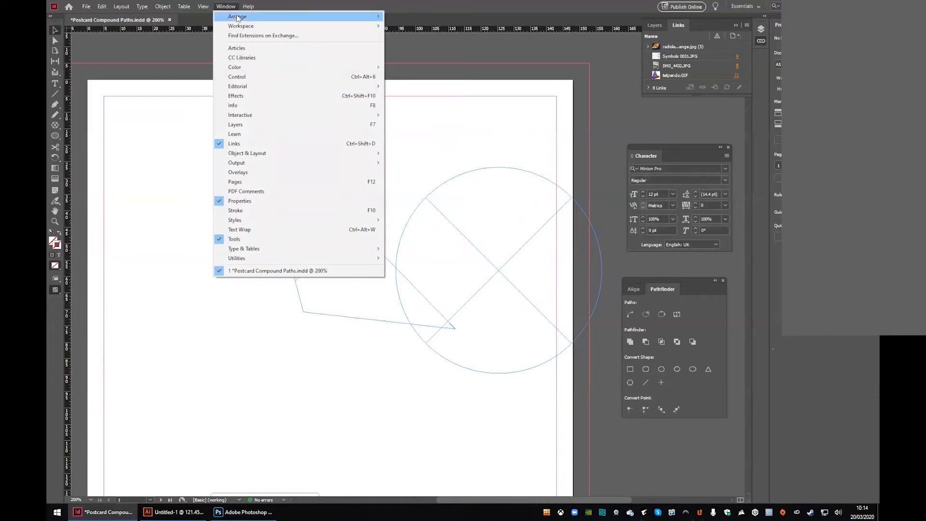
mouse_move(363, 156)
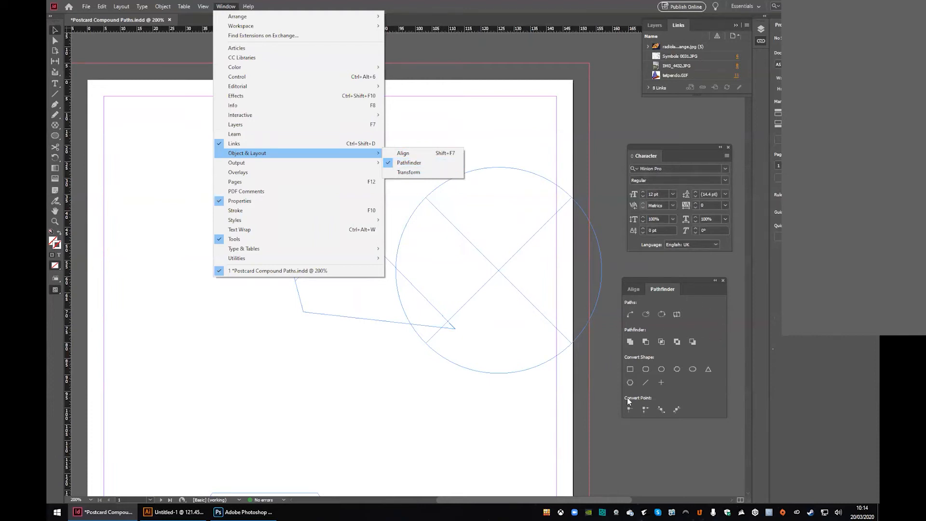
left_click(610, 274)
Try combining the triangular and circular frames with the Pathfinder Add operation, and undo it.
left_click_drag(493, 426, 449, 337)
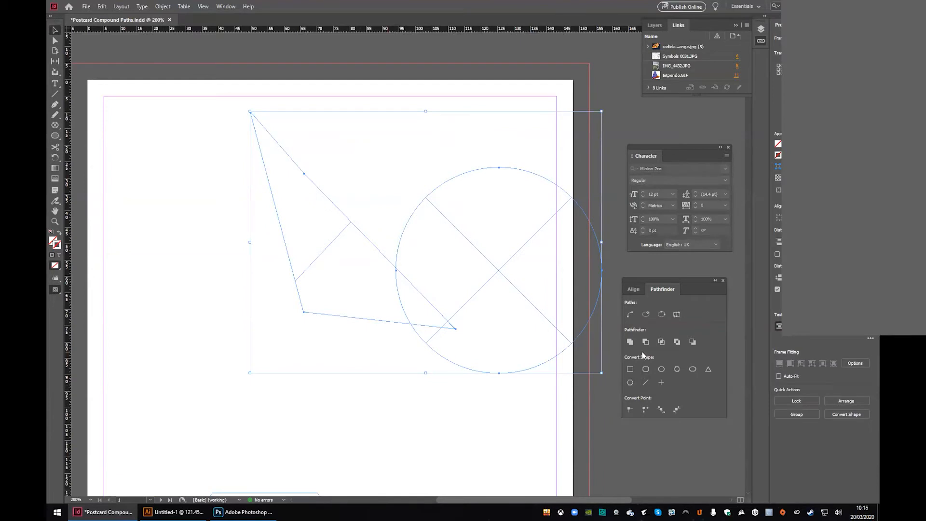
left_click(630, 342)
left_click(447, 311)
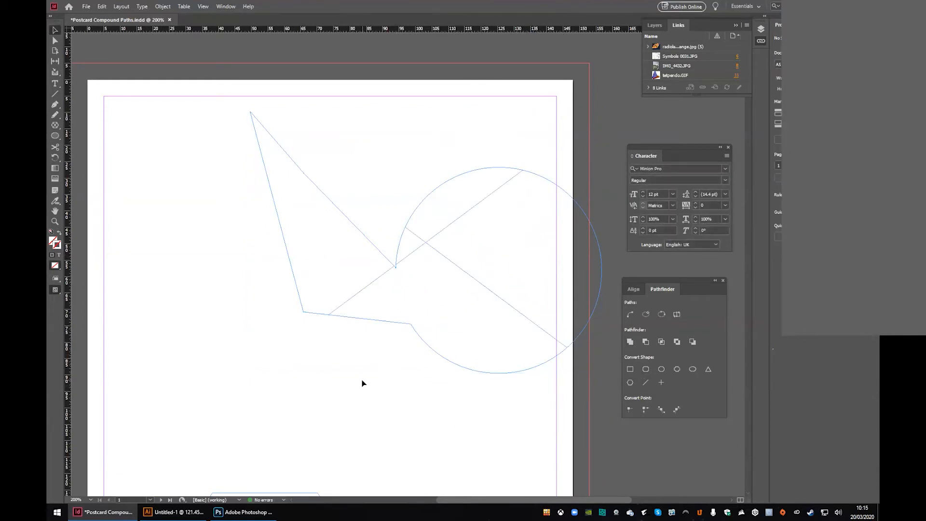
key("ctrl+z")
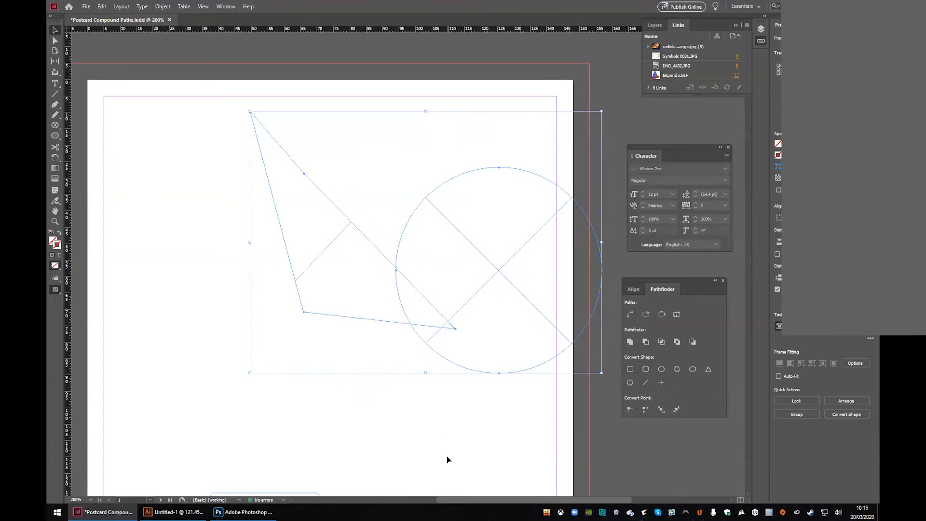
left_click(448, 457)
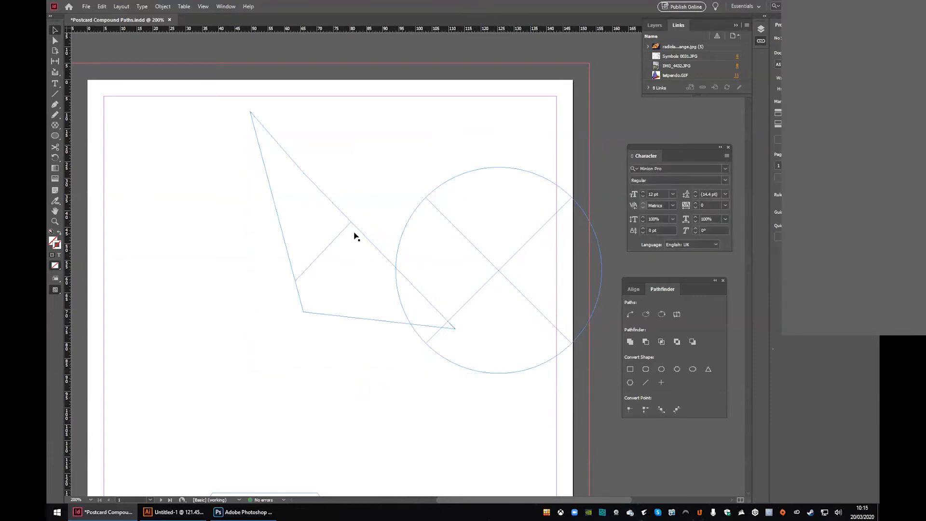
Combine the triangular and circular frames with Pathfinder Add and move the merged frame about 22 mm left and 2 mm down.
left_click_drag(482, 418, 367, 259)
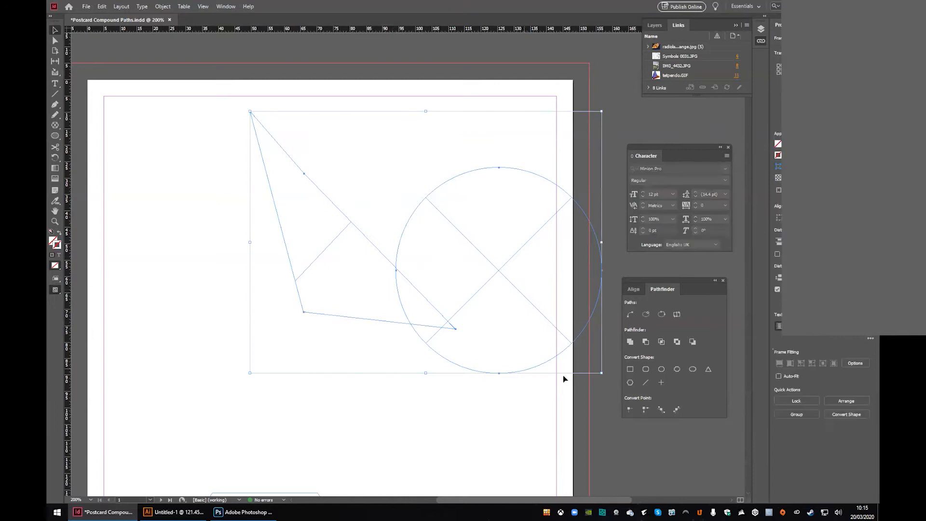
left_click(631, 342)
left_click(453, 427)
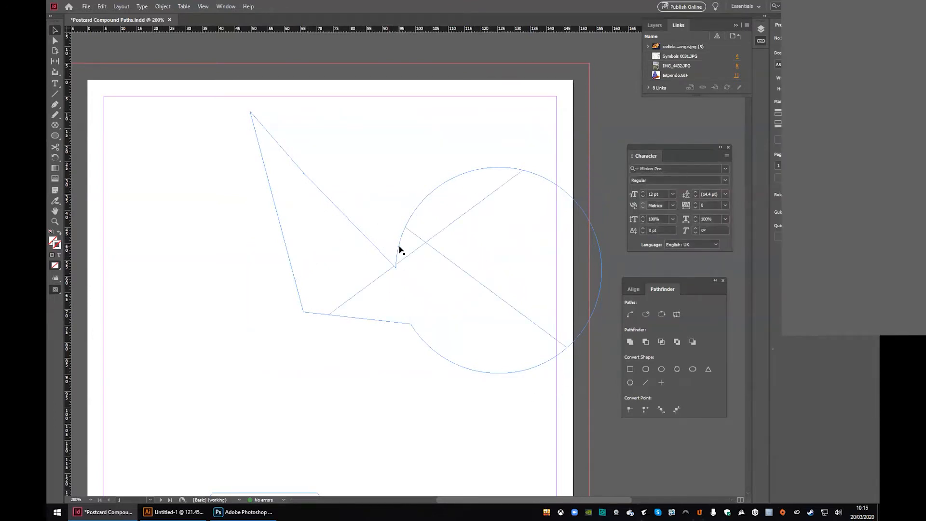
left_click_drag(399, 246, 327, 252)
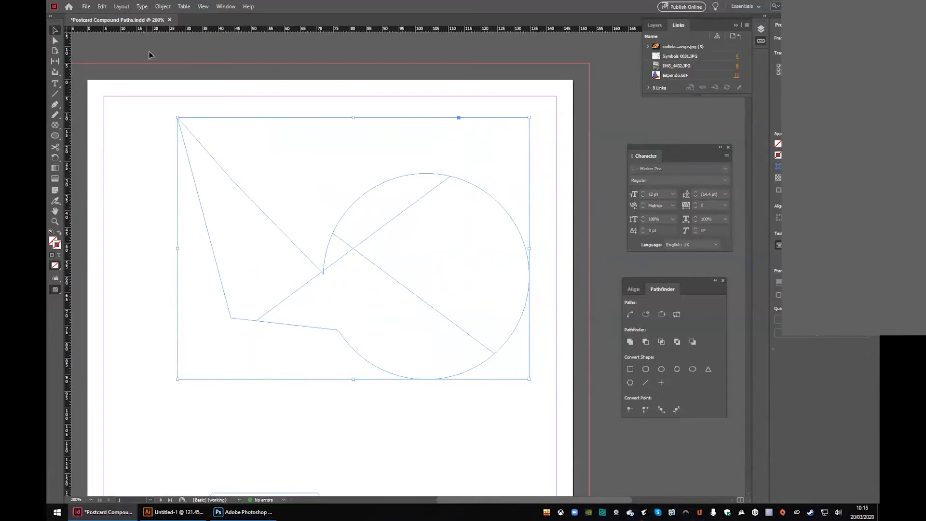
Try converting the combined frame to a text frame filled with placeholder text, and undo both changes.
left_click(162, 7)
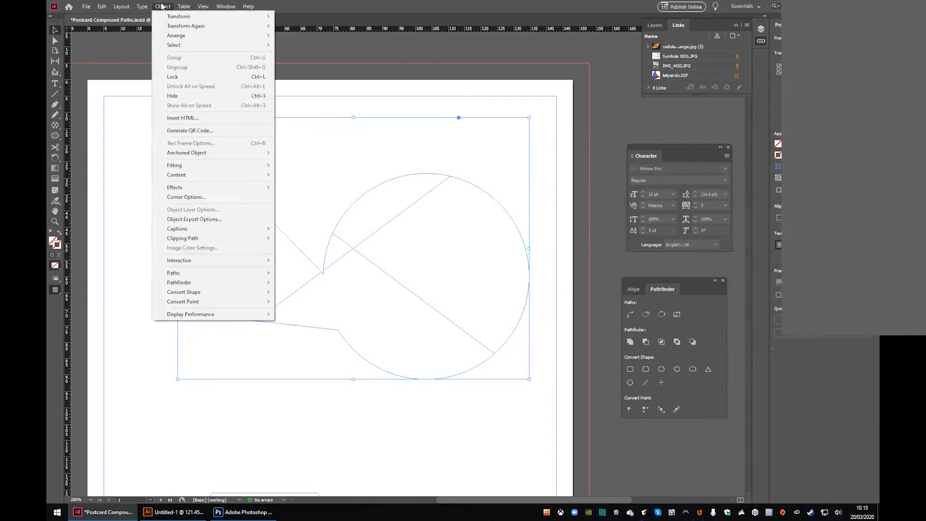
mouse_move(258, 174)
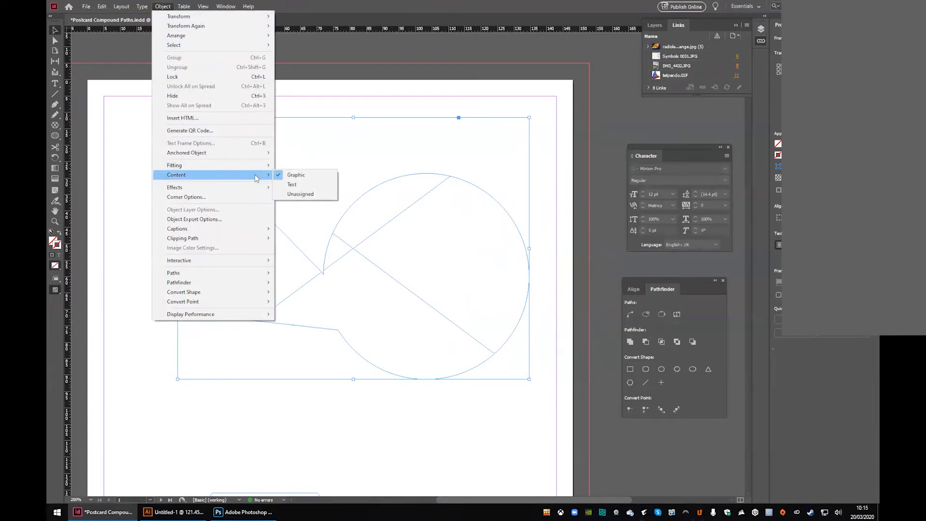
left_click(297, 184)
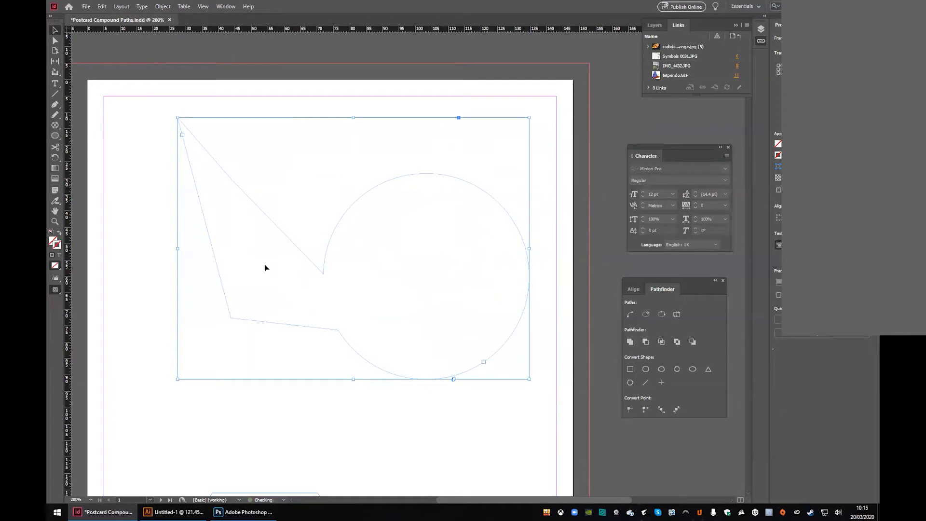
left_click(54, 83)
left_click(219, 224)
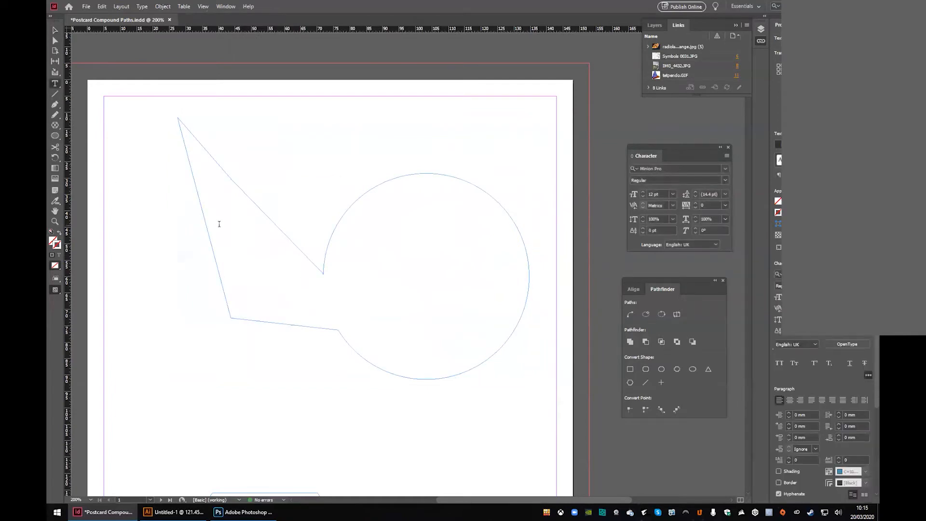
left_click(142, 6)
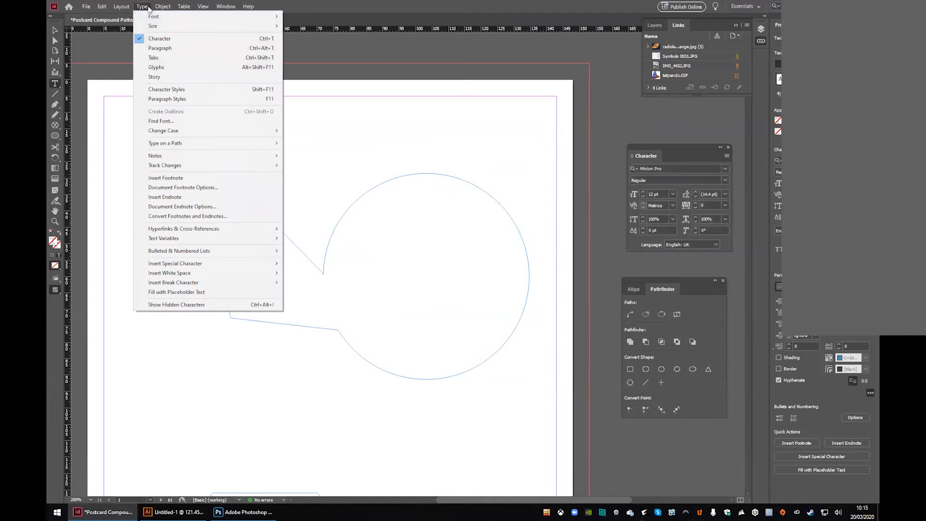
left_click(263, 292)
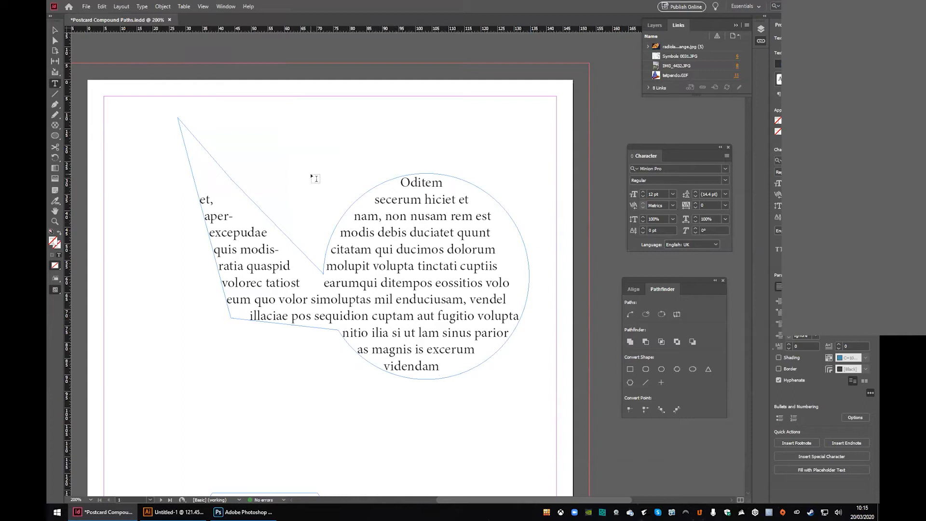
key("ctrl+z")
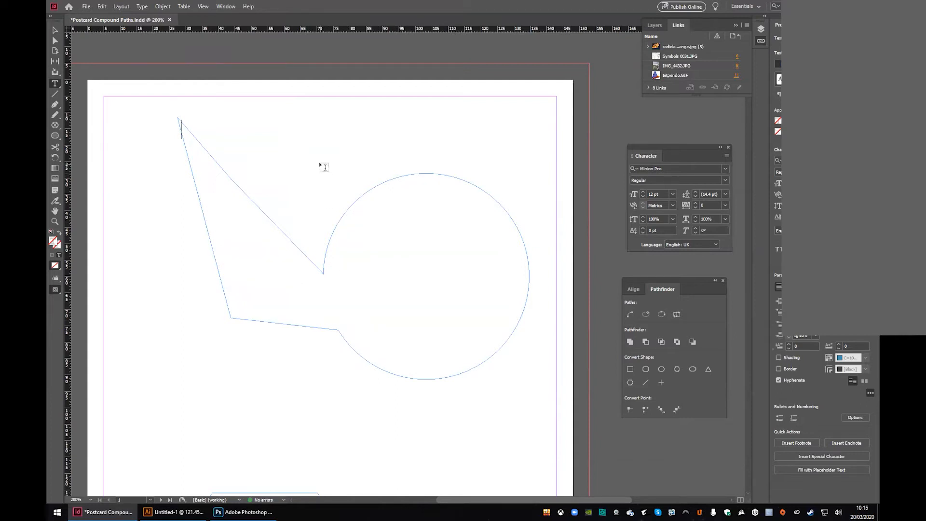
key("ctrl+z")
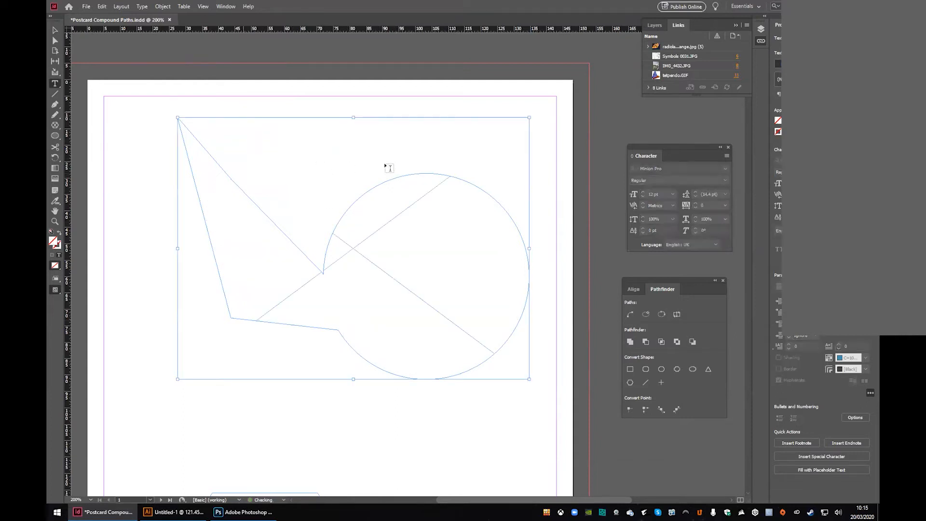
Place the image IMG_4432.JPG inside the combined frame.
left_click(55, 30)
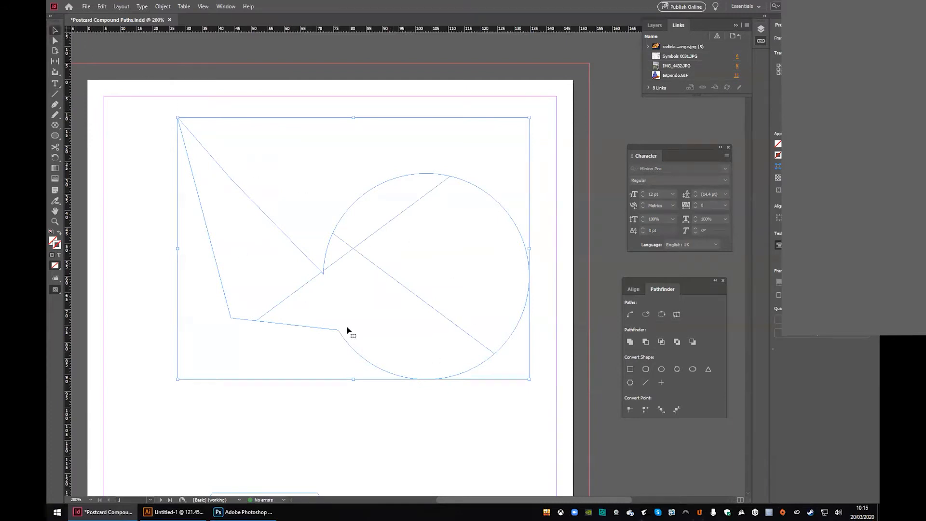
left_click(86, 6)
left_click(128, 127)
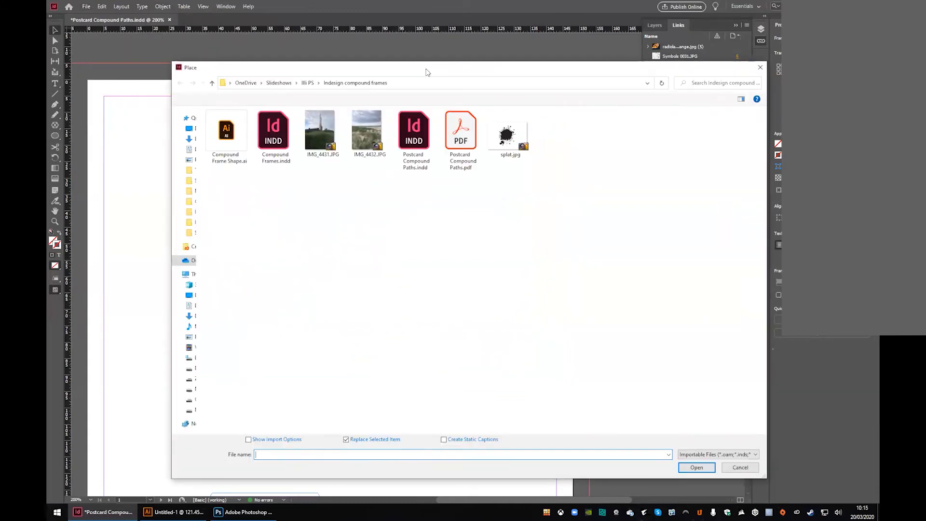
key("Escape")
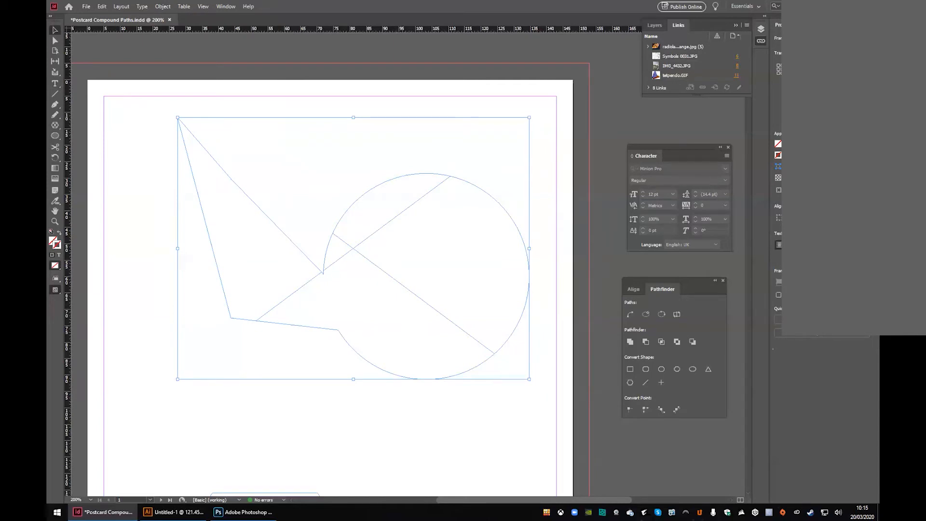
left_click(296, 298)
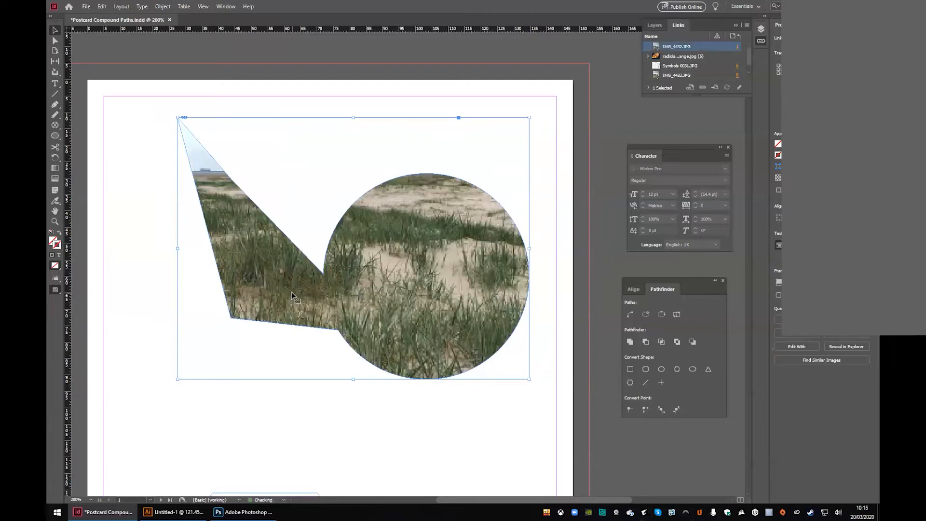
On page 2, move the hexagonal frame's upper-right anchor point about 9 mm up and 4 mm right.
key("z")
left_click(419, 281, "alt")
left_click(420, 281, "alt")
left_click_drag(412, 289, 448, 262)
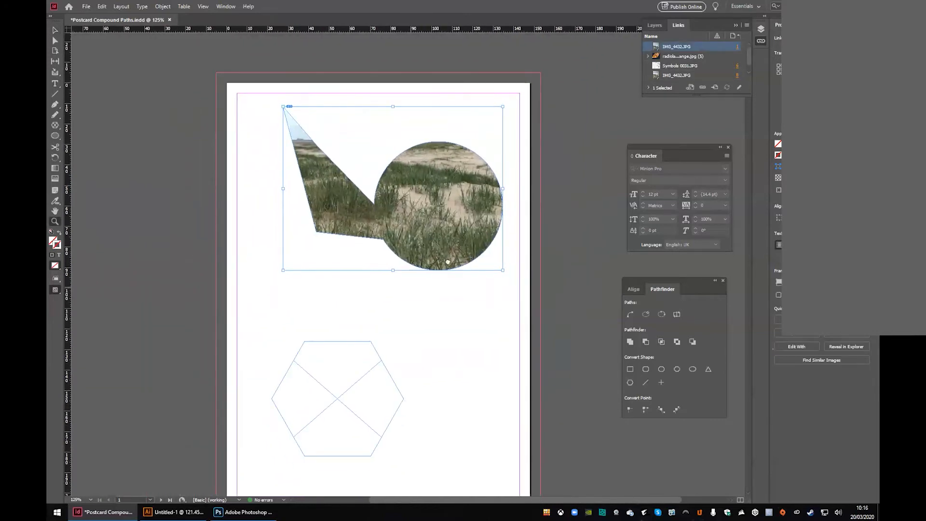
key("v")
scroll(449, 243, "down", 10)
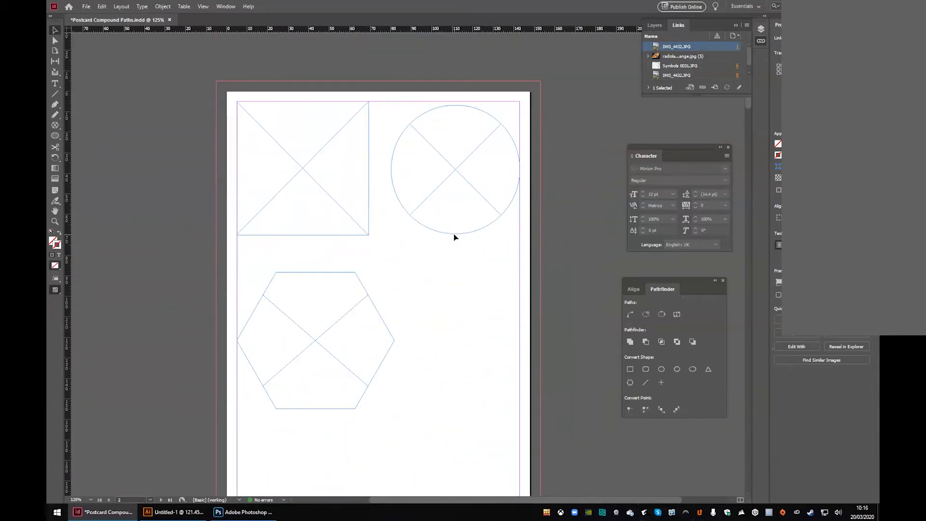
scroll(454, 235, "down", 2)
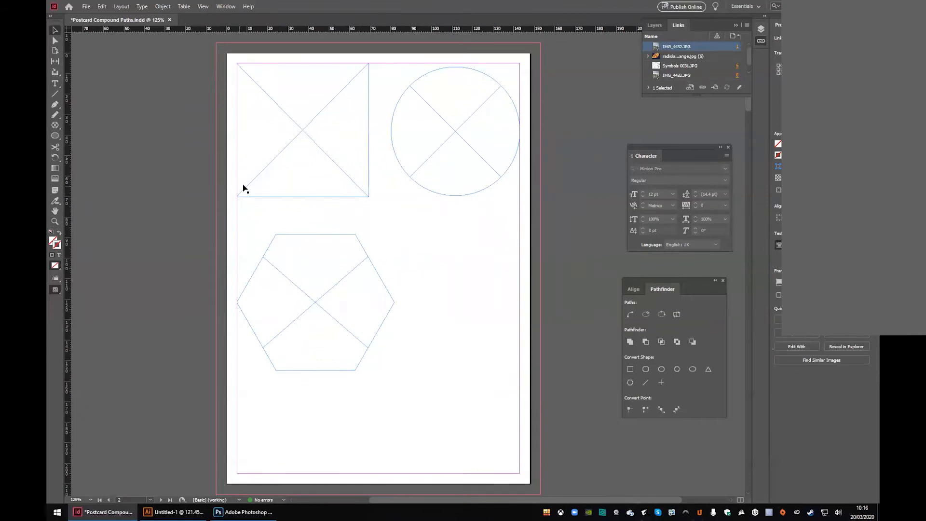
left_click(55, 40)
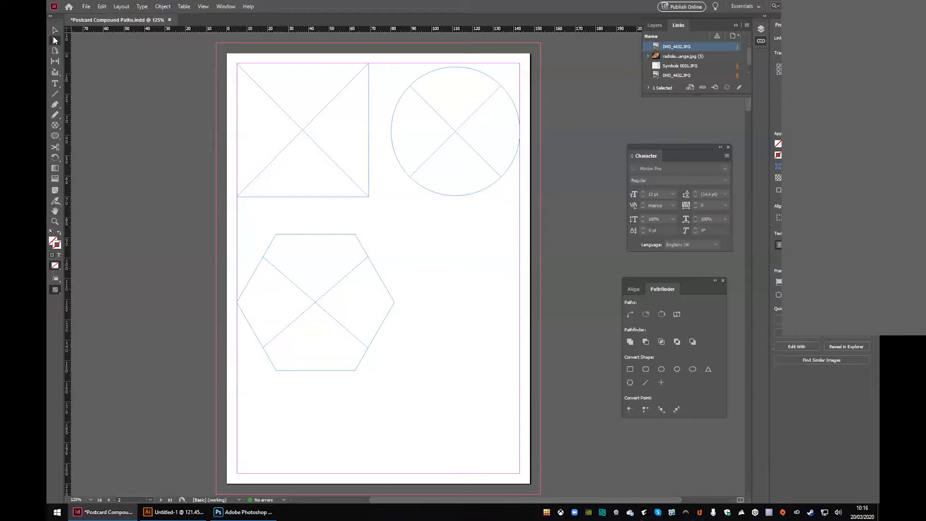
left_click(339, 237)
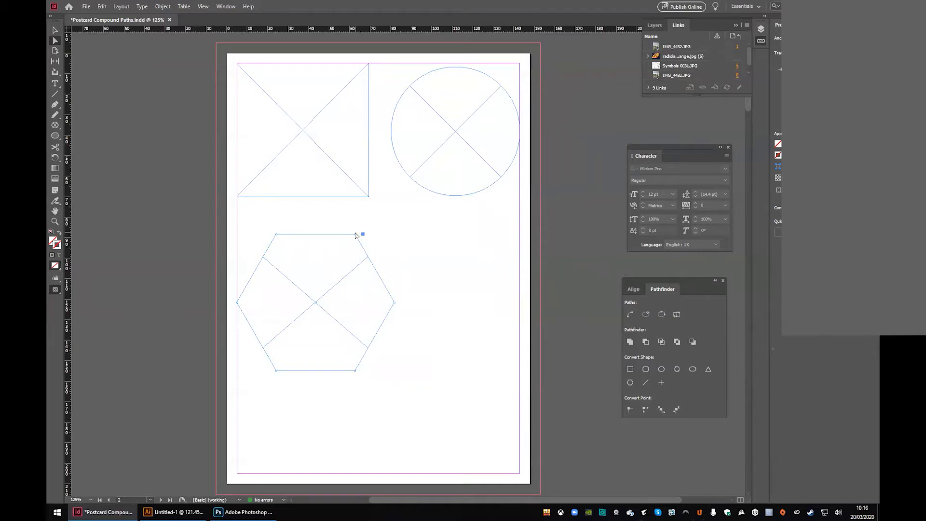
left_click_drag(356, 238, 364, 219)
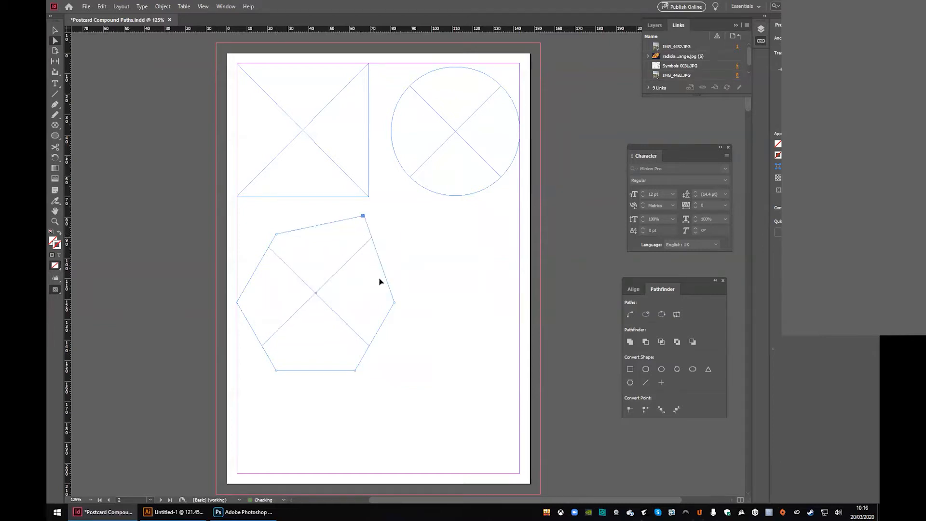
left_click(55, 30)
left_click(483, 253)
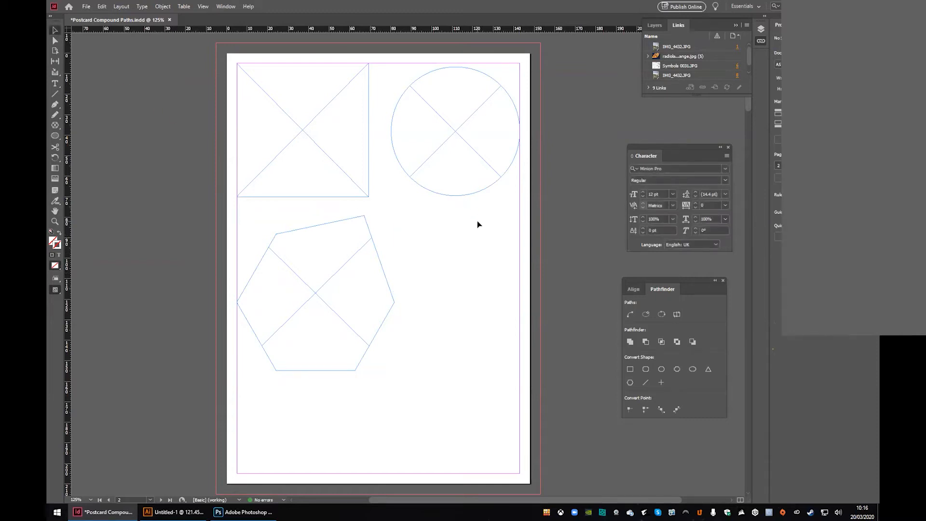
Move the circular frame about 74 mm down and 21 mm left so it overlaps the reshaped hexagon's right side.
left_click(450, 198)
left_click_drag(450, 198, 407, 352)
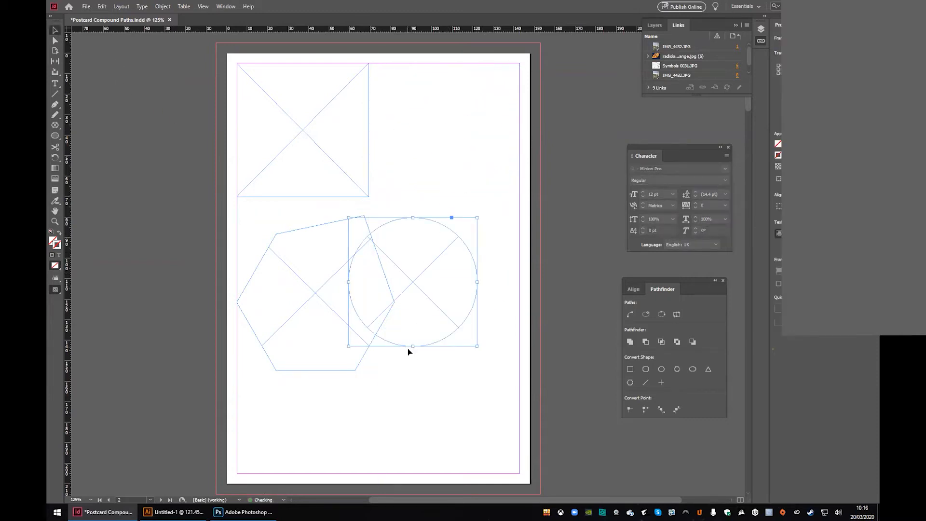
left_click(424, 167)
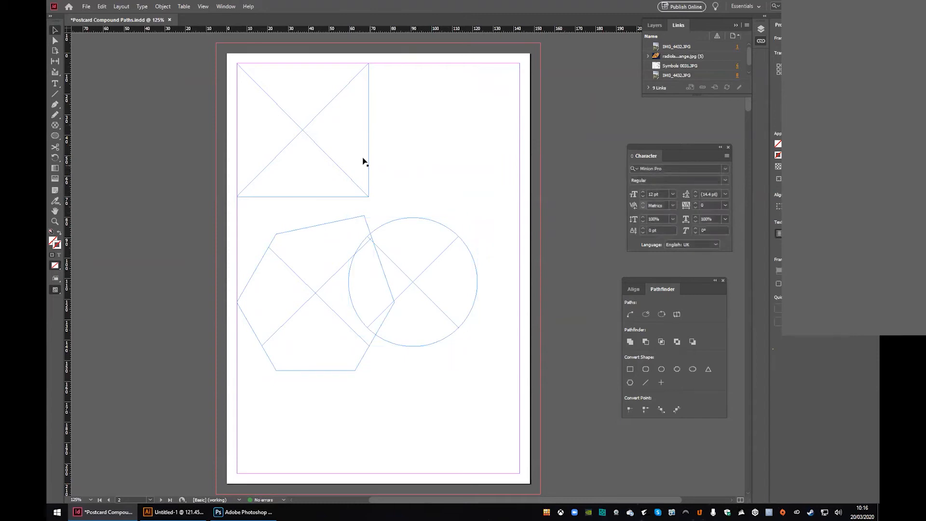
Shrink the square frame to about 35 by 36 mm, keeping its upper-left corner in place.
left_click(363, 193)
left_click_drag(369, 197, 310, 137)
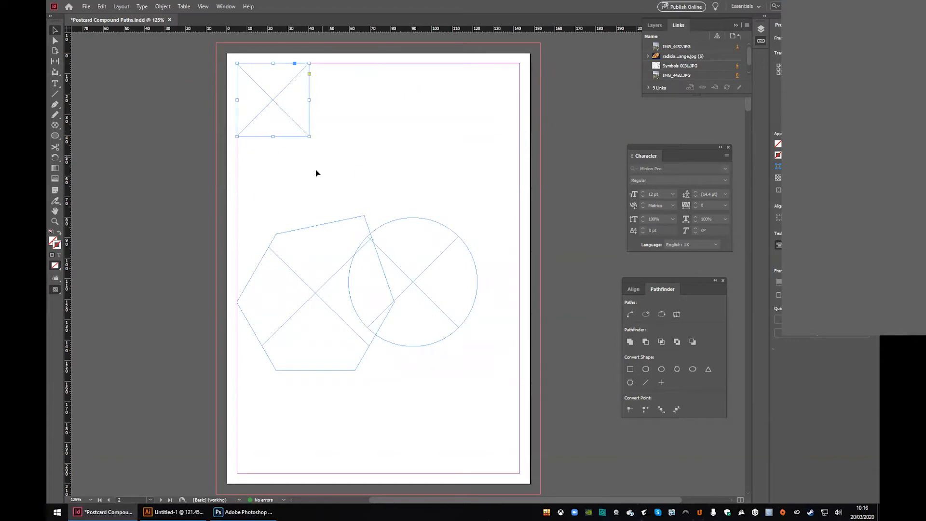
Duplicate the square frame about 77 mm right and 120 mm down, so the copy overlaps the circle's lower edge.
left_click_drag(291, 141, 447, 387)
left_click(507, 364)
Try merging the hexagon, circle and copied square with Pathfinder Add, and undo the merge.
left_click_drag(395, 333, 321, 285)
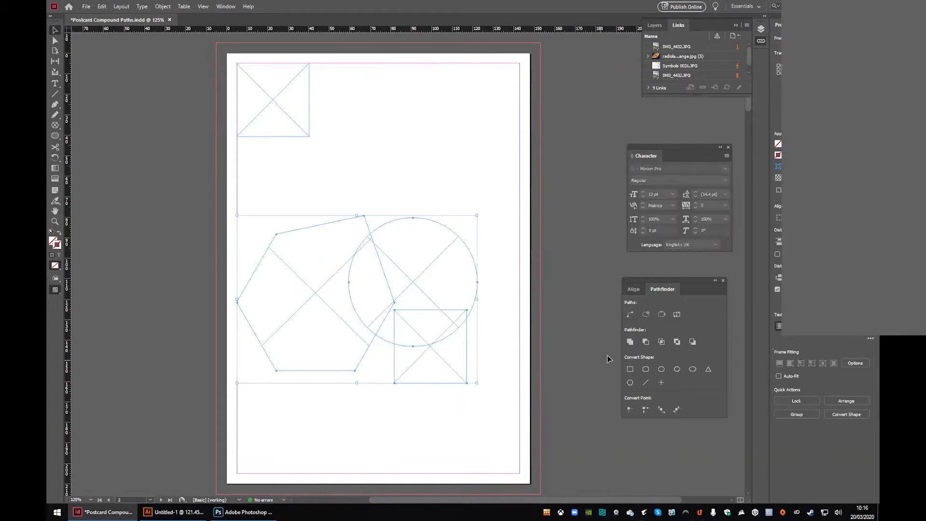
left_click(630, 342)
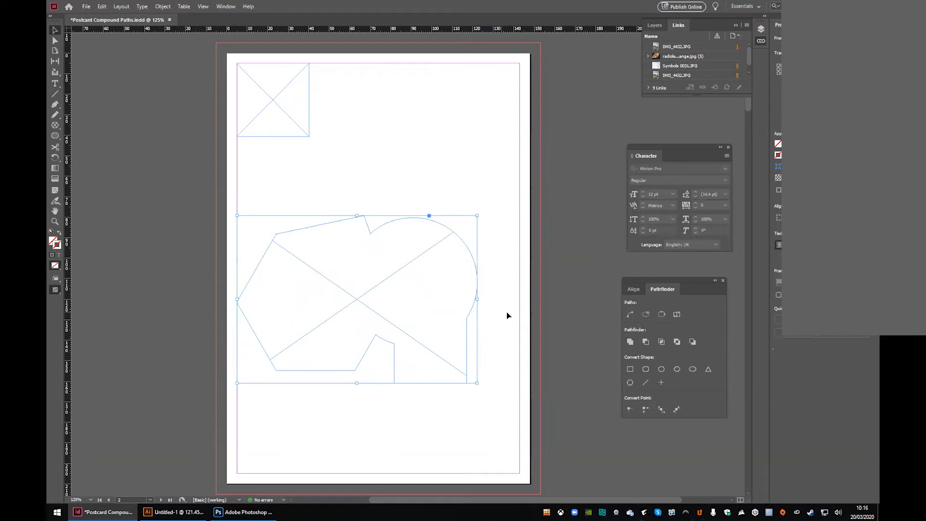
left_click(514, 328)
key("ctrl+z")
left_click(471, 179)
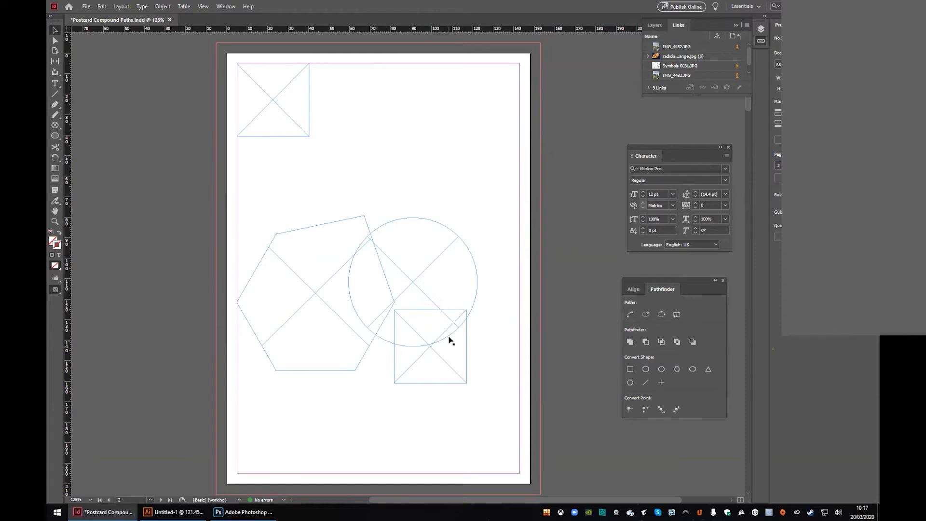
Bring the circular frame to the front of the stacking order.
left_click(391, 226)
right_click(392, 225)
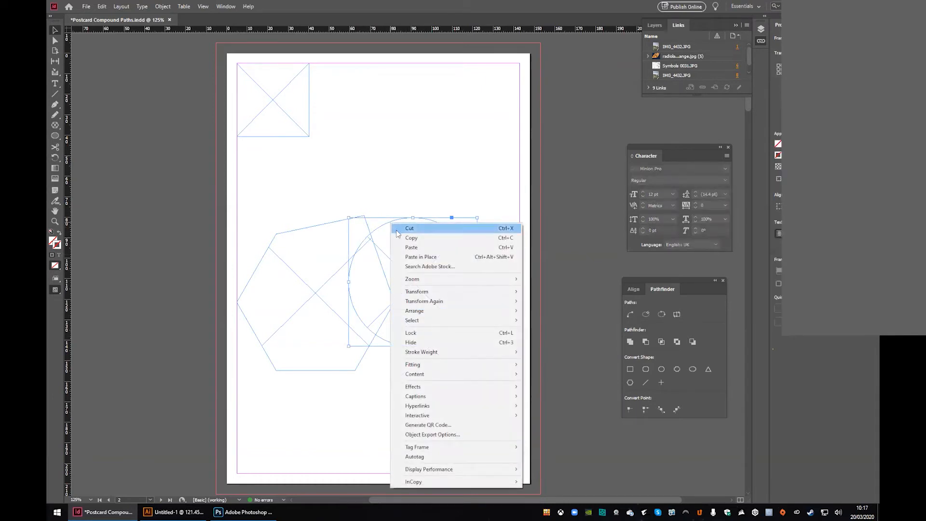
mouse_move(465, 309)
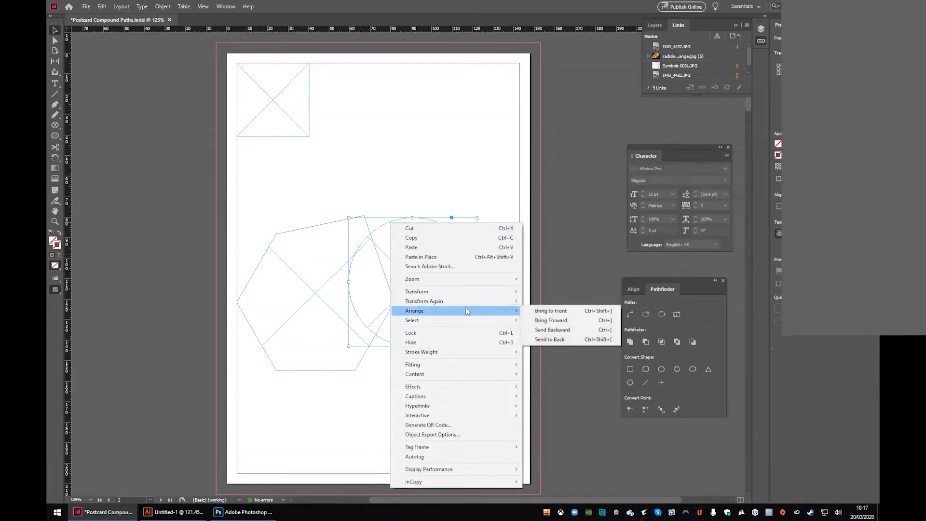
left_click(526, 314)
left_click(459, 199)
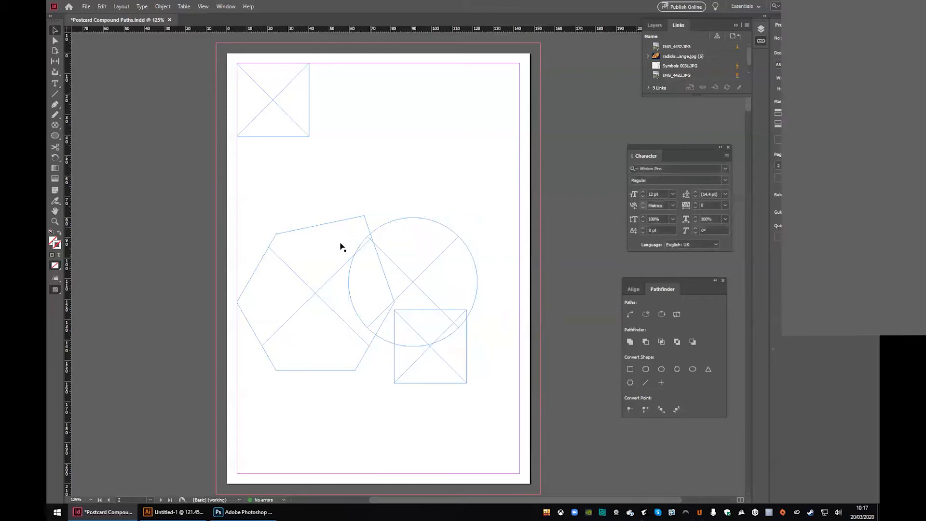
Try subtracting the circle from the reshaped hexagon with Pathfinder, and undo the subtraction.
left_click_drag(398, 196, 346, 256)
left_click(645, 342)
left_click(424, 262)
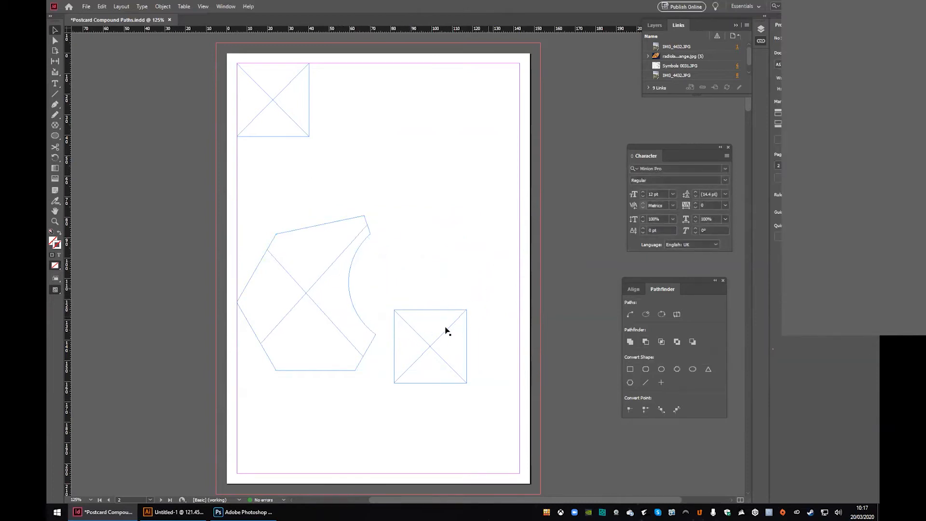
key("ctrl+z")
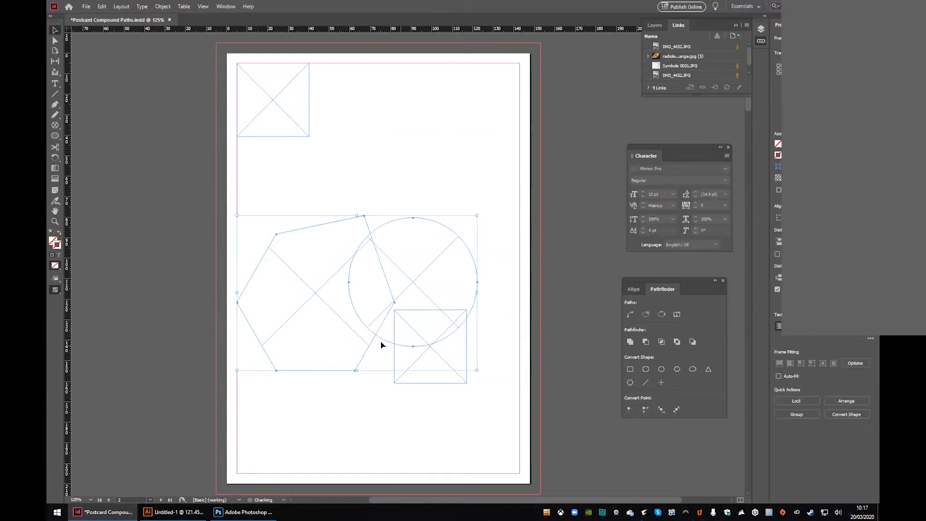
Copy the circular frame so it can be reused after a subtraction.
left_click_drag(457, 190, 433, 237)
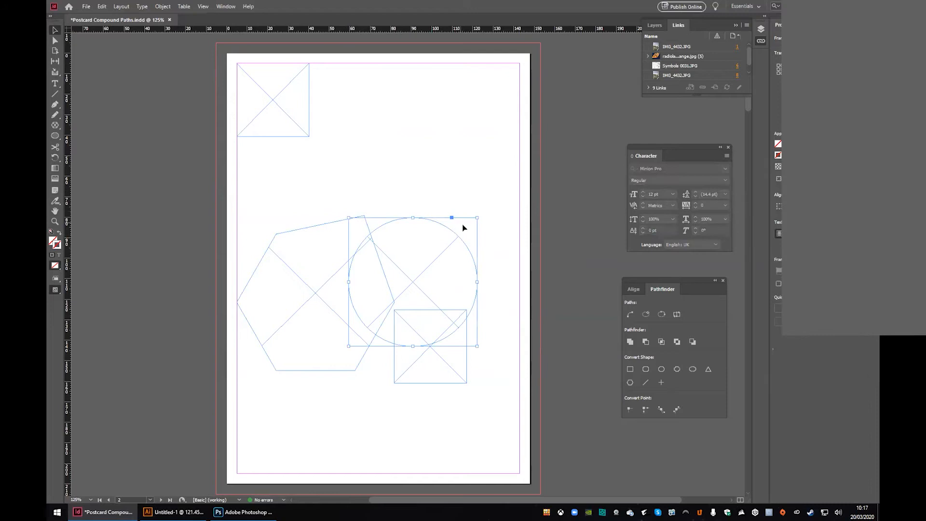
left_click(102, 6)
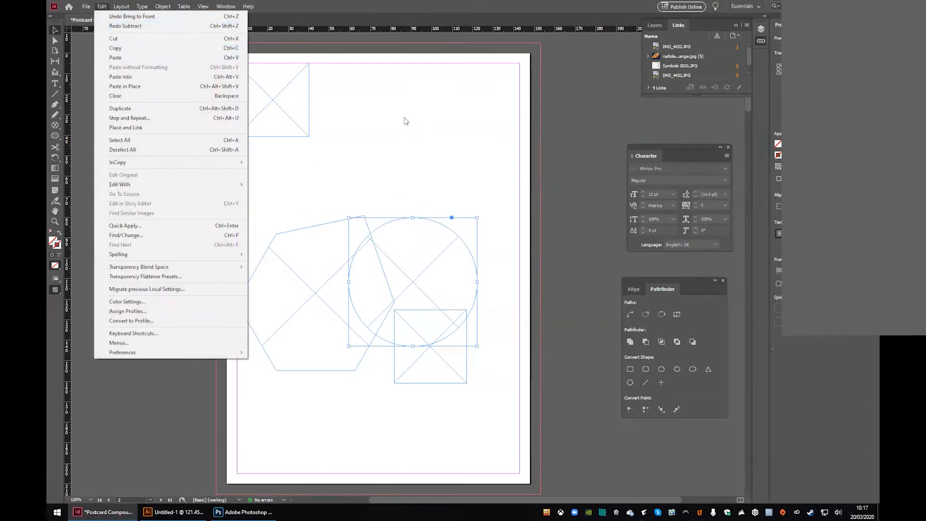
left_click(405, 126)
Subtract the circular frame from the reshaped hexagon with Pathfinder Subtract.
left_click_drag(416, 177, 348, 261)
left_click(646, 341)
left_click(432, 249)
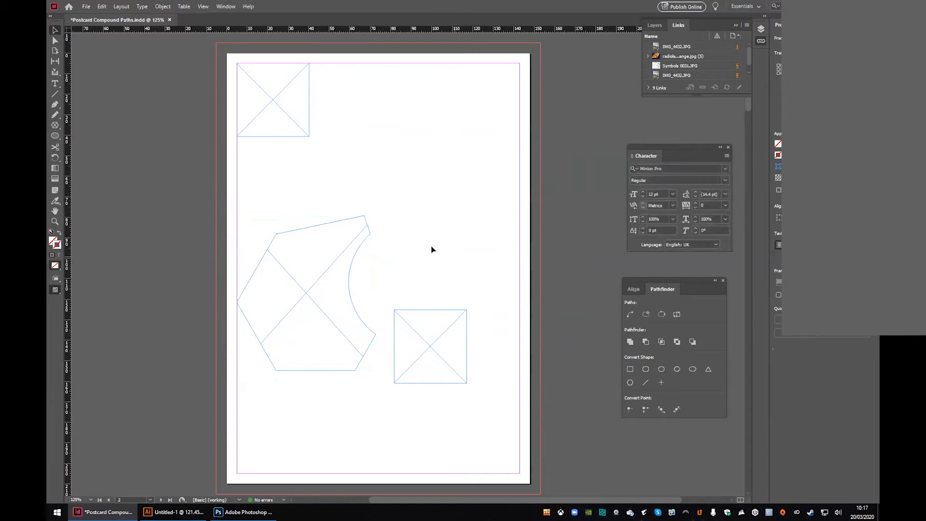
Paste the copied circle in place beside the cut hexagon.
left_click(102, 6)
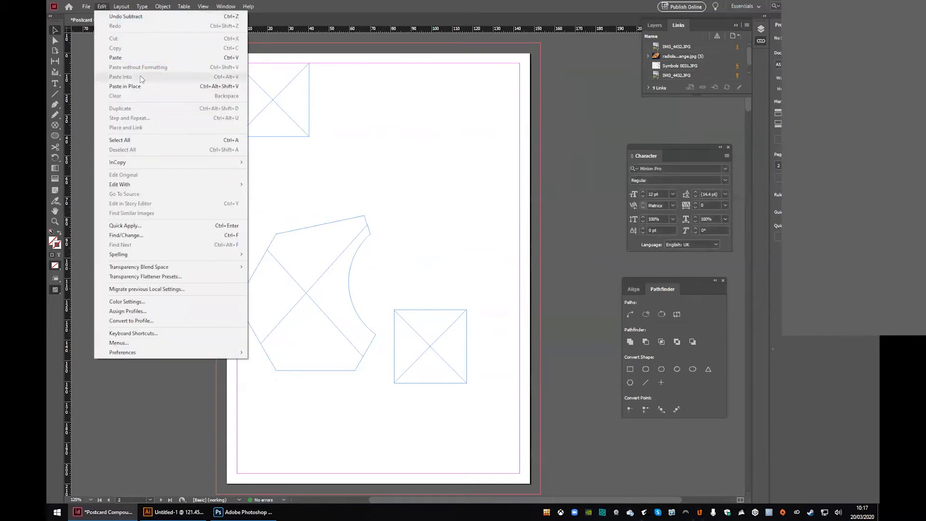
left_click(161, 85)
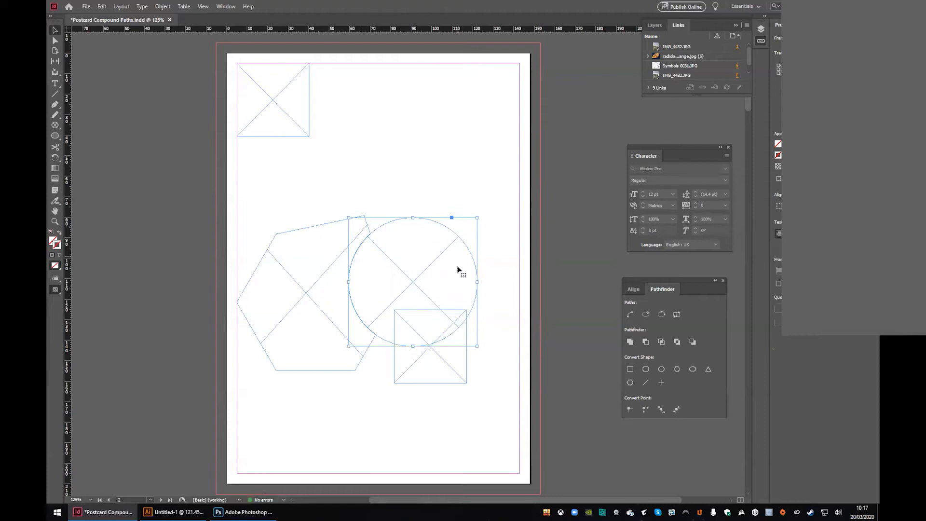
left_click(505, 372)
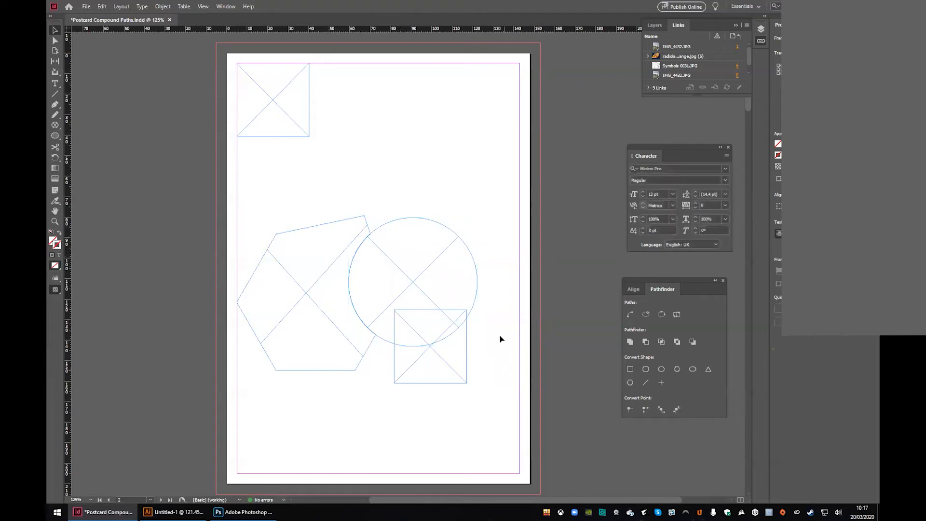
Check the pasted circle's stacking order and subtract the circle from the overlapping square frame.
left_click(477, 296)
right_click(476, 296)
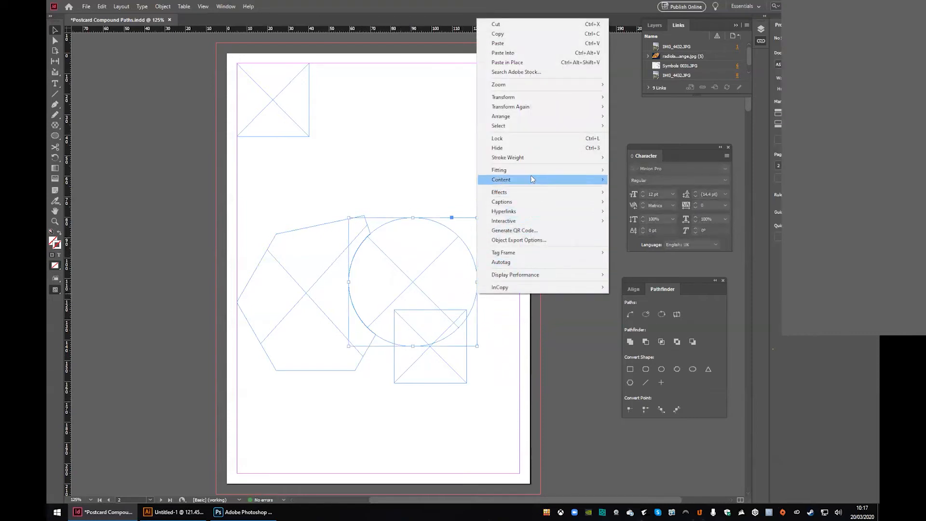
mouse_move(534, 117)
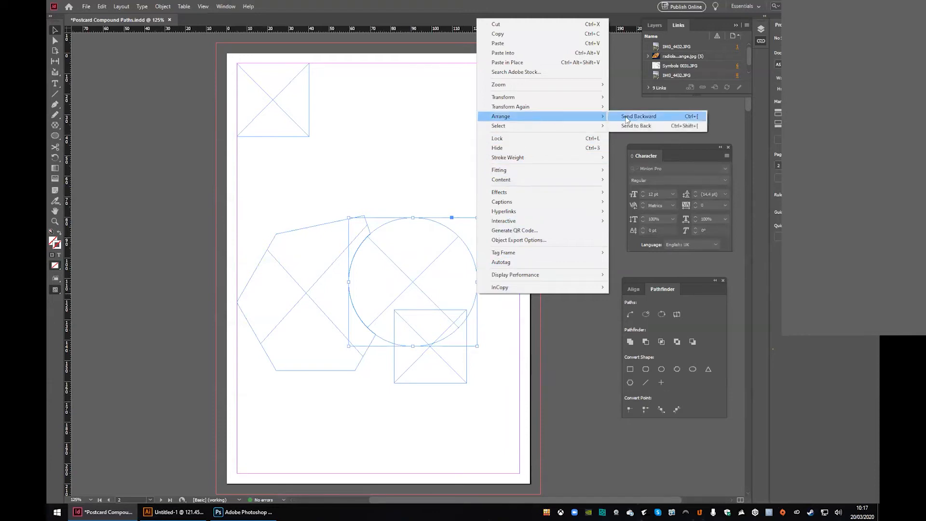
left_click(418, 129)
left_click(417, 129)
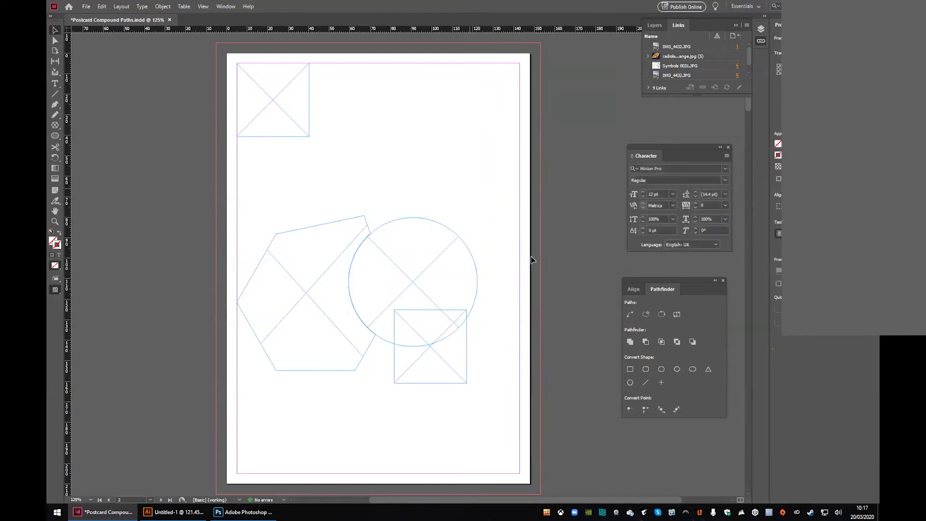
left_click_drag(499, 400, 428, 312)
left_click(645, 341)
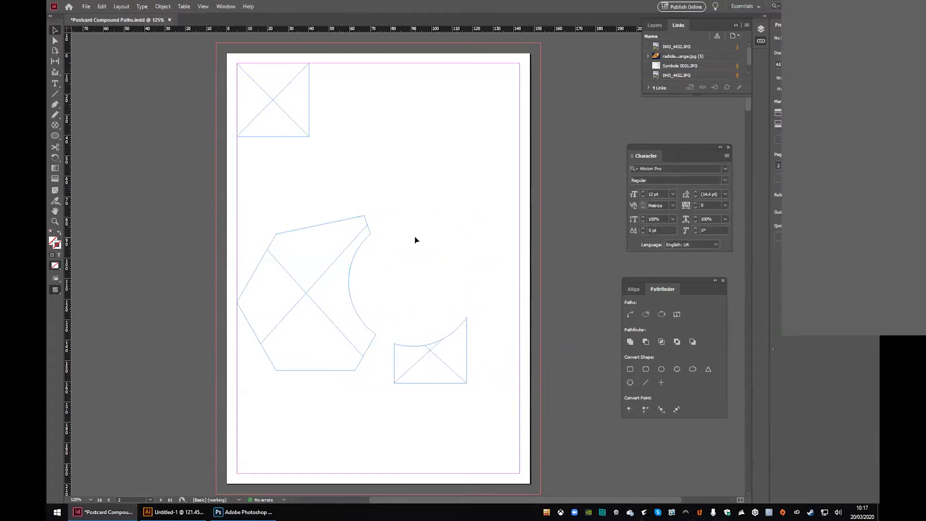
On page 3, give the merged polygon frame a thicker black stroke and bevelled corners.
scroll(416, 240, "down", 8)
scroll(453, 200, "down", 5)
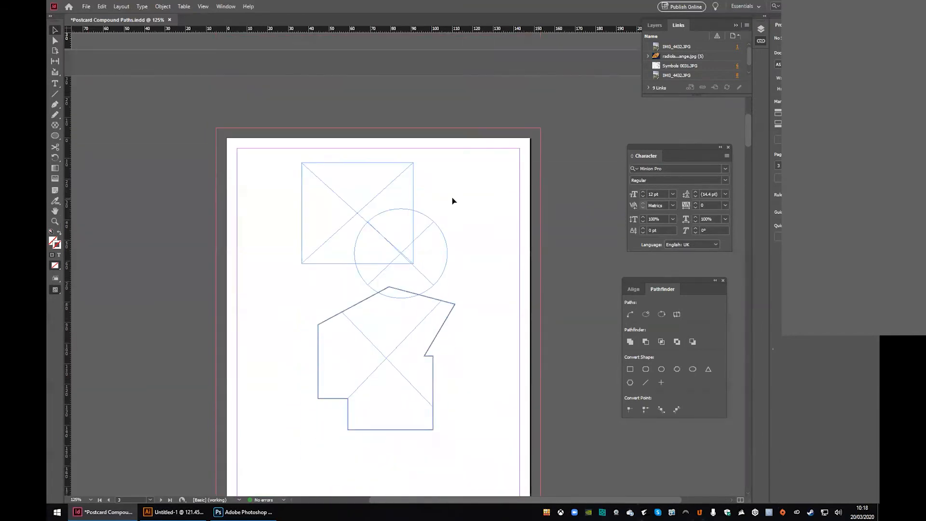
scroll(447, 260, "down", 3)
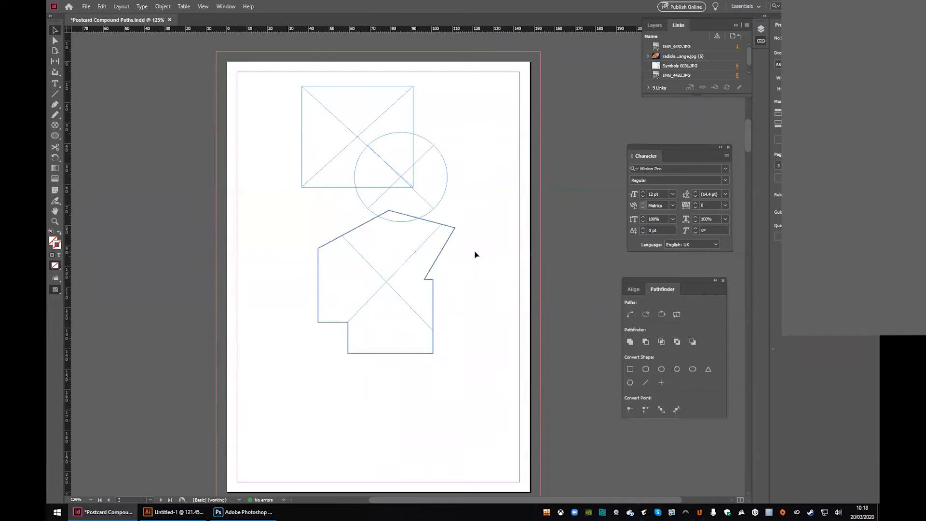
left_click(440, 259)
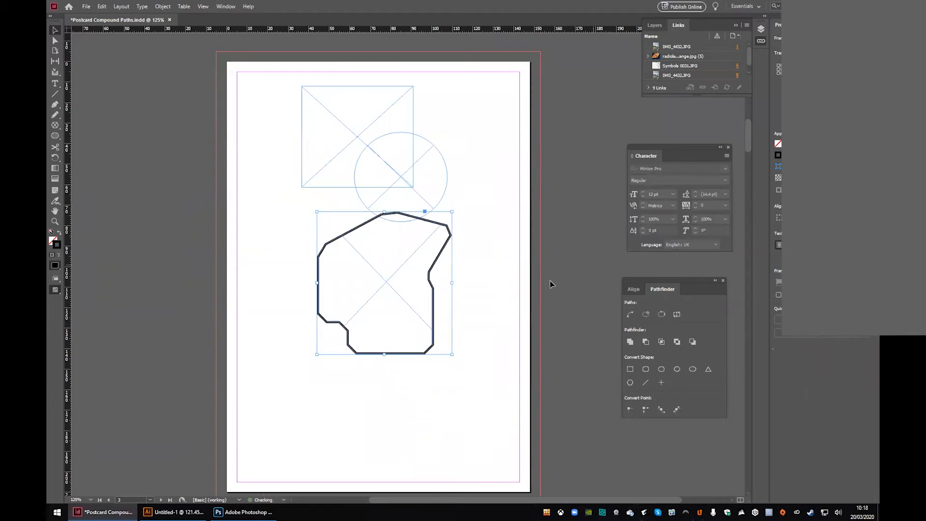
Move the bevelled frame about 26 mm down and 9 mm left, and enlarge it to about 90 by 95 mm from its lower-left corner.
left_click_drag(432, 295, 413, 349)
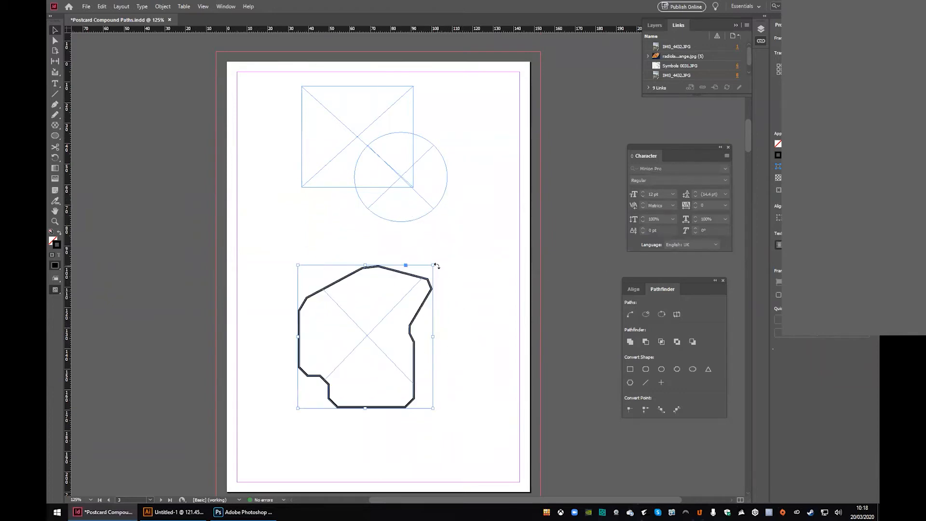
left_click_drag(433, 265, 483, 214)
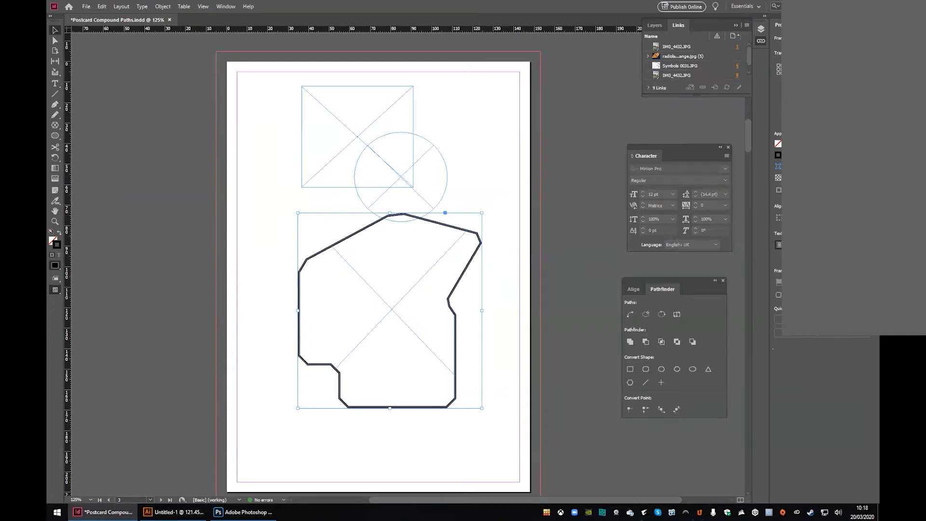
Increase the frame's bevelled corner size in small steps until the bevels meet.
key("Up")
key("Up")
key("Up")
key("Up")
key("Up")
key("Up")
key("Up")
key("Up")
key("Up")
key("Up")
key("Up")
key("Up")
key("Up")
key("Up")
key("Up")
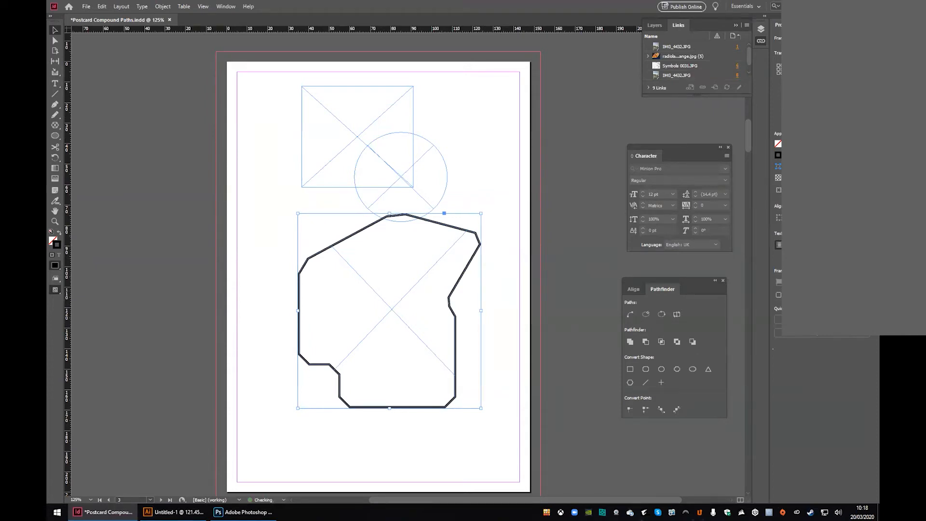
key("Up")
key("Up")
key("Up")
key("Up")
key("Up")
key("Up")
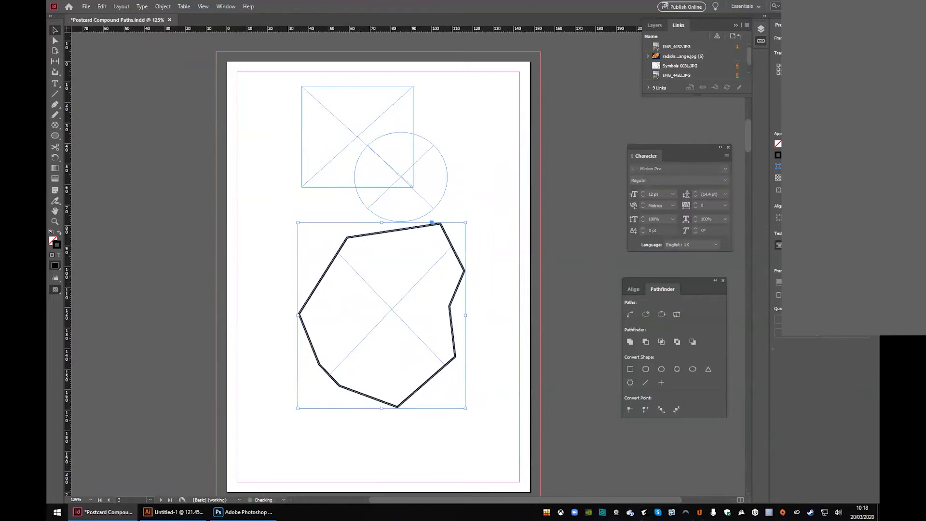
Undo the series of bevel size increases on the frame.
key("ctrl+z")
key("ctrl+z")
key("ctrl+z")
key("ctrl+z")
key("ctrl+z")
key("ctrl+z")
key("ctrl+z")
key("ctrl+z")
key("ctrl+z")
key("ctrl+z")
key("ctrl+z")
key("ctrl+z")
key("ctrl+z")
key("ctrl+z")
key("ctrl+z")
key("ctrl+z")
key("ctrl+z")
key("ctrl+z")
key("ctrl+z")
key("ctrl+z")
Increase the bevel size again in small steps to a moderately rounded outline.
key("Up")
key("Up")
key("Up")
key("Up")
key("Up")
key("Up")
key("Up")
key("Up")
key("Up")
key("Up")
key("Up")
key("Up")
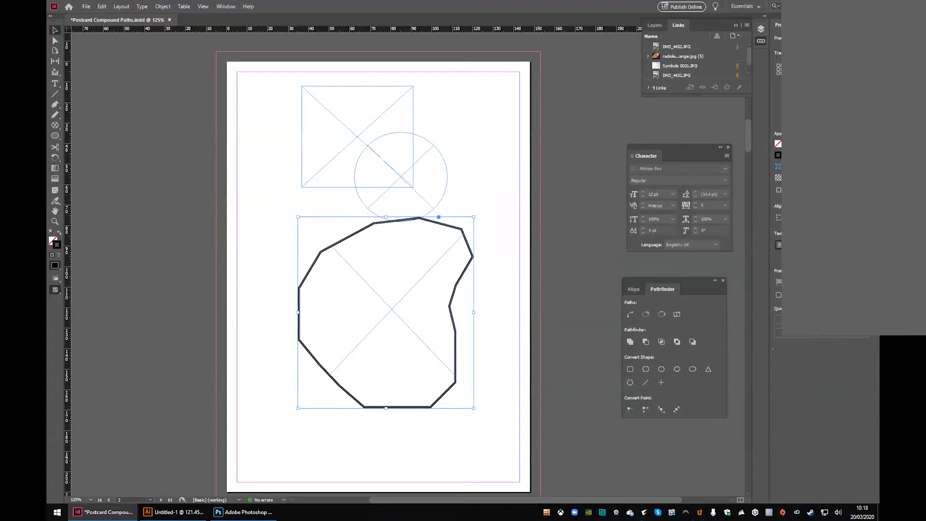
key("Up")
key("Up")
key("Up")
key("Up")
key("Up")
key("Up")
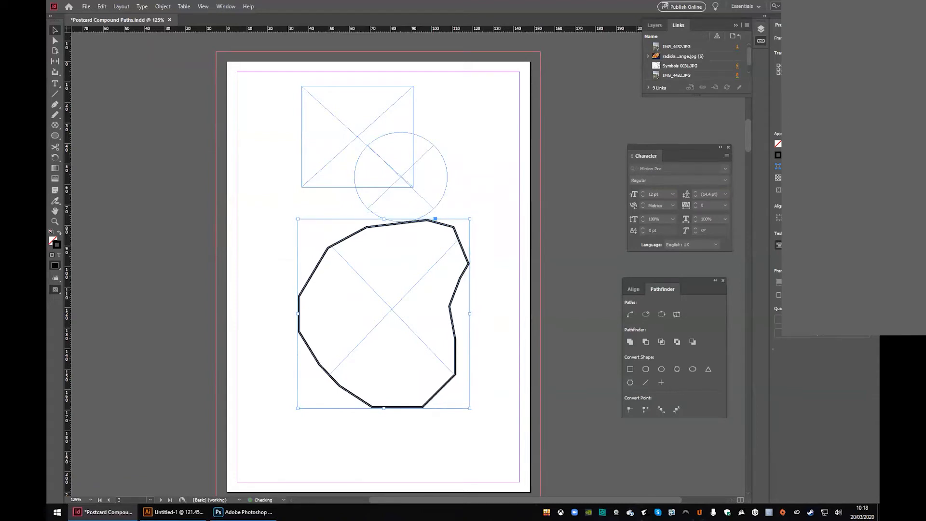
Reduce the corner size and change the frame's corner shape from bevel to inset.
key("Down")
key("Down")
key("Down")
key("Down")
key("Down")
key("Down")
key("Down")
key("Down")
key("Down")
key("Down")
key("Down")
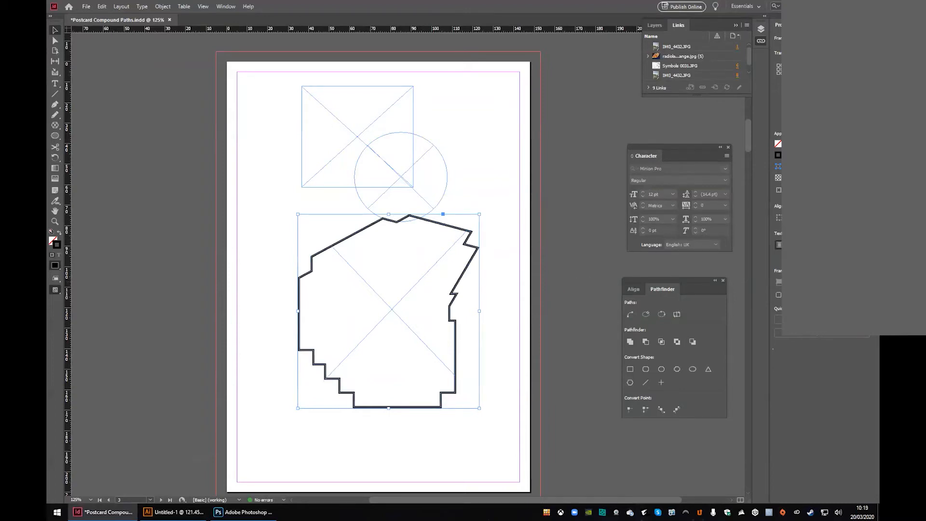
Adjust the inset corner size, trying very deep notches and settling on a moderate depth.
key("Up")
key("Up")
key("Up")
key("Up")
key("Up")
key("Up")
key("Up")
key("Up")
key("Up")
key("Up")
key("Up")
key("Up")
key("Up")
key("Up")
key("Up")
key("Up")
key("Up")
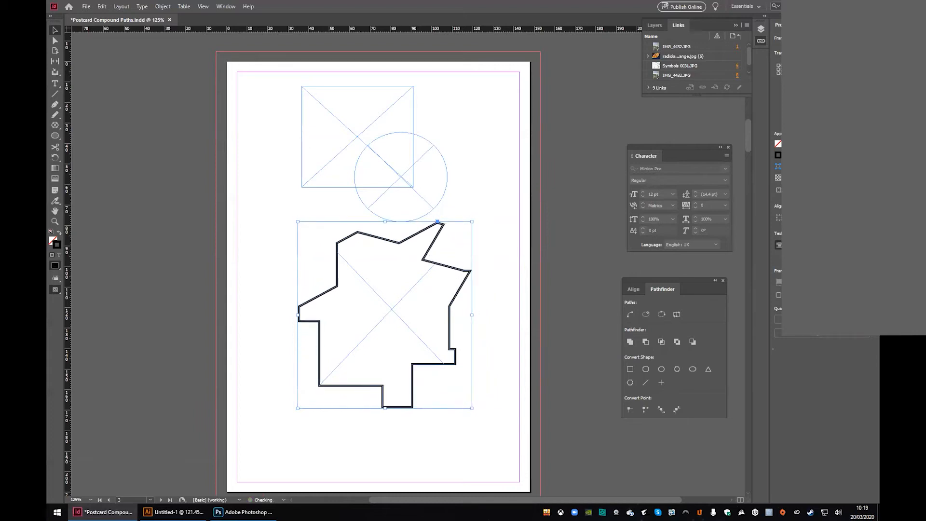
key("Up")
key("Up")
key("Up")
key("Up")
key("Up")
key("Up")
key("Up")
key("Up")
key("Up")
key("Up")
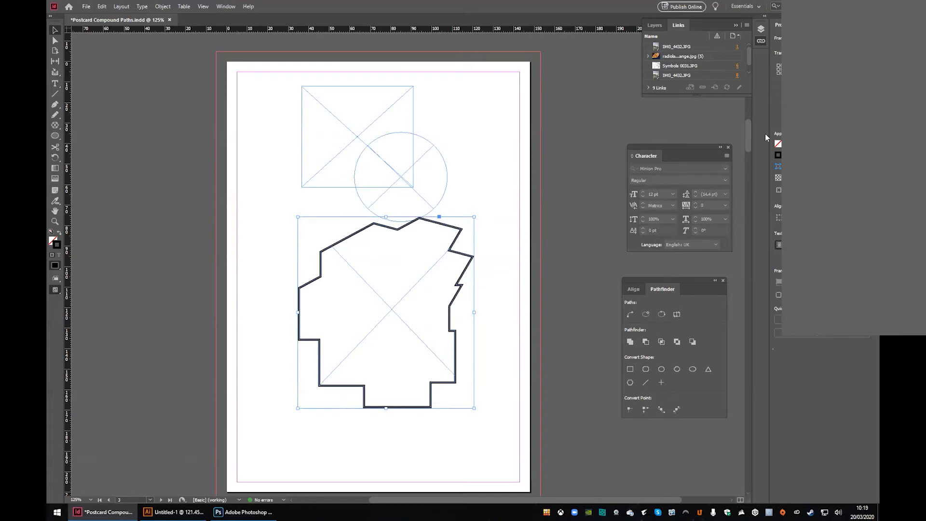
Examine the rectangular frames and concentric circles on page 4, and select the outer circle.
scroll(516, 205, "down", 5)
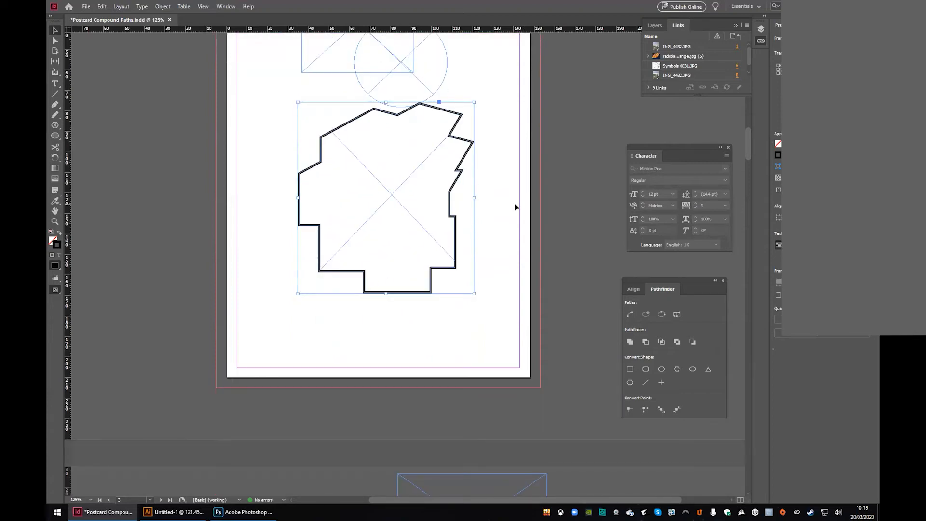
scroll(516, 206, "down", 19)
scroll(515, 206, "up", 3)
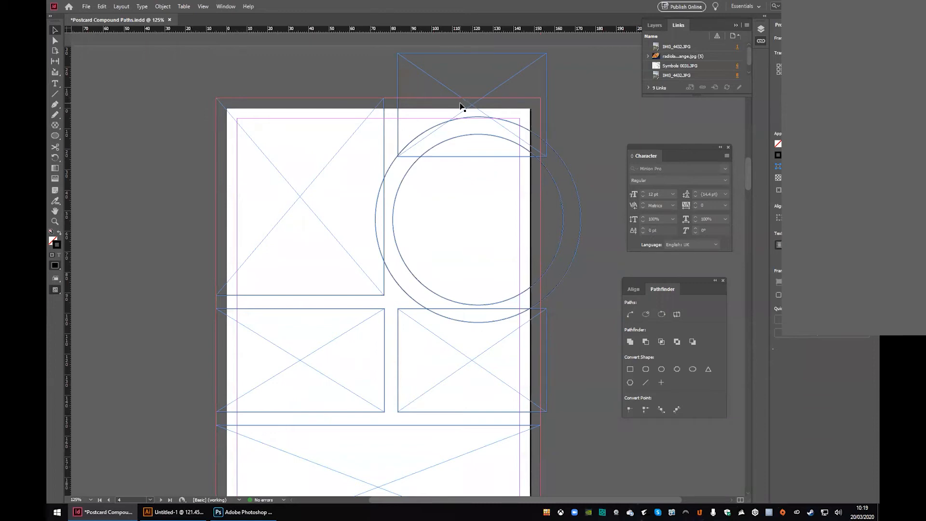
scroll(461, 103, "down", 2)
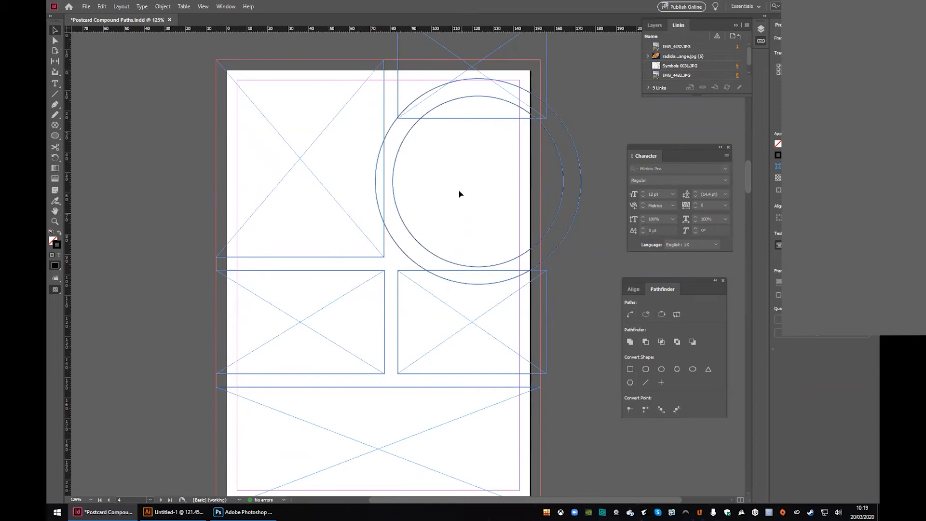
scroll(459, 194, "up", 2)
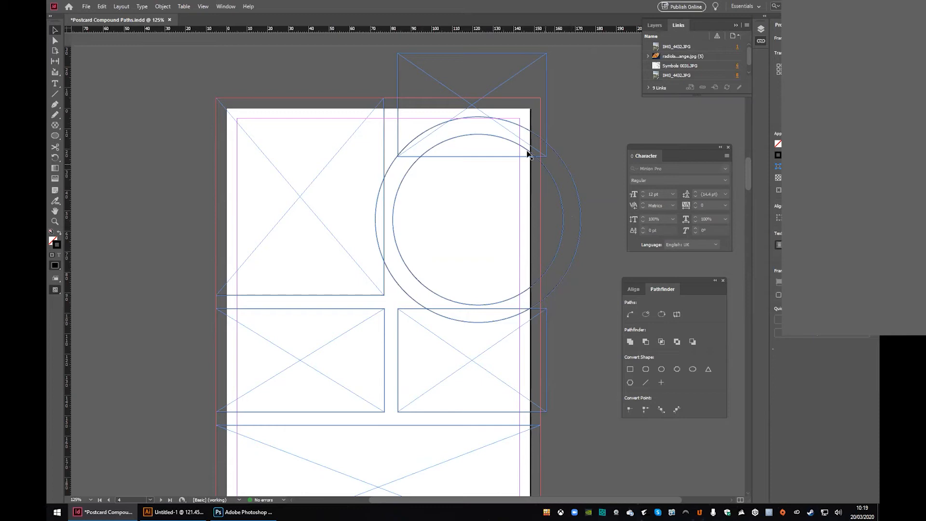
left_click(401, 293)
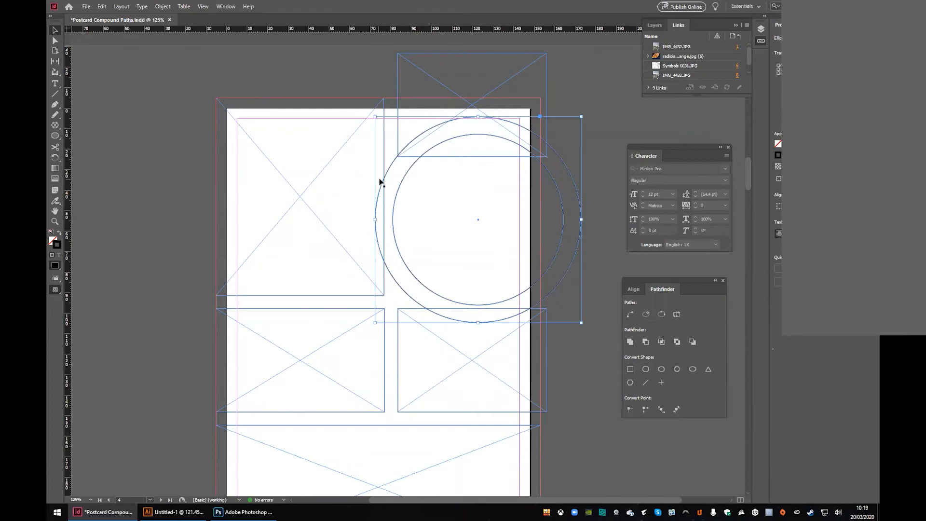
right_click(392, 166)
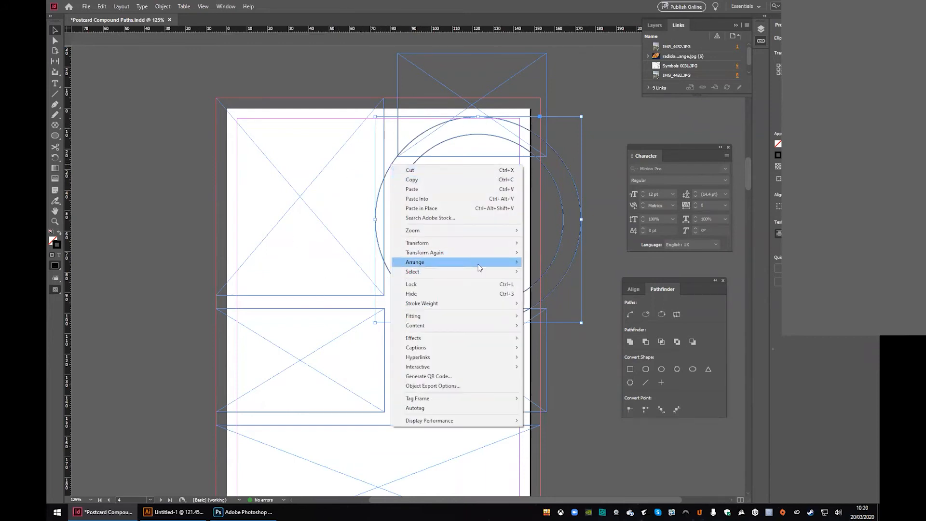
mouse_move(481, 265)
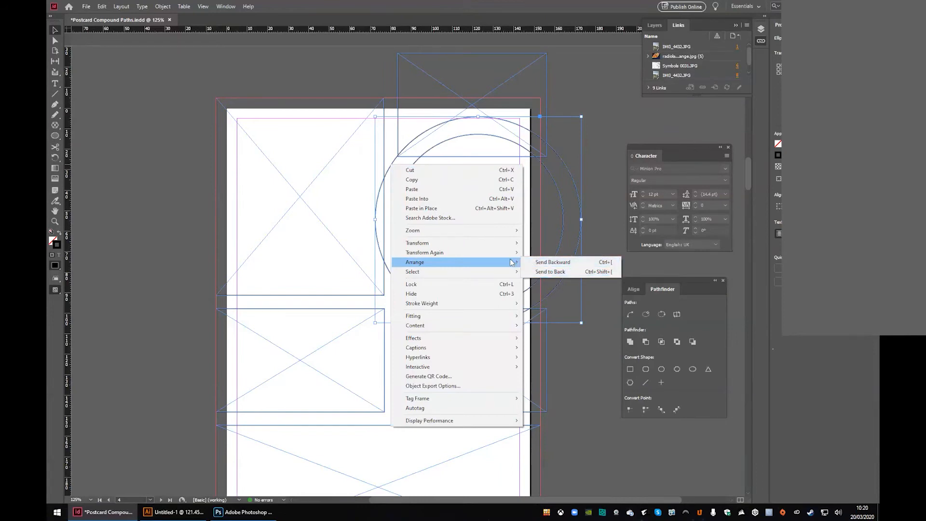
left_click(594, 168)
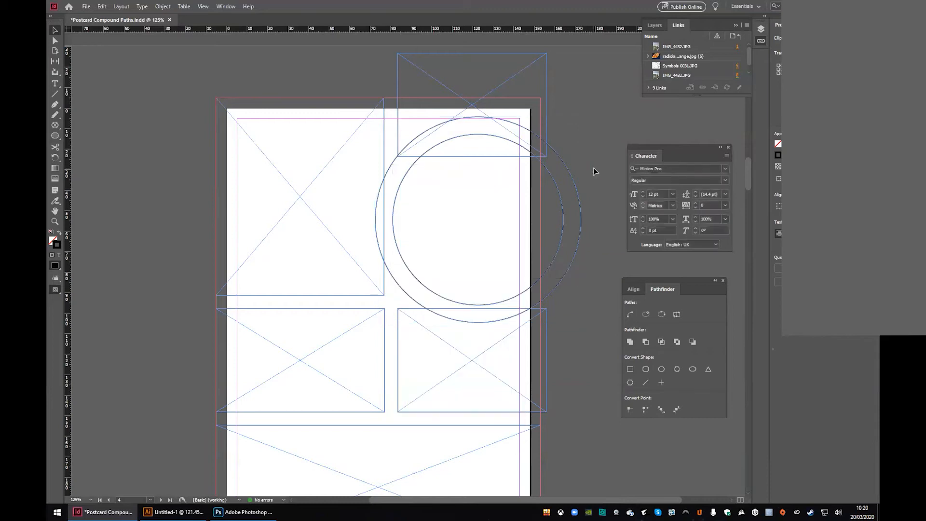
Subtract the outer circle from the rectangle at the page's upper right to give it a curved lower edge.
left_click(537, 140)
left_click(566, 117)
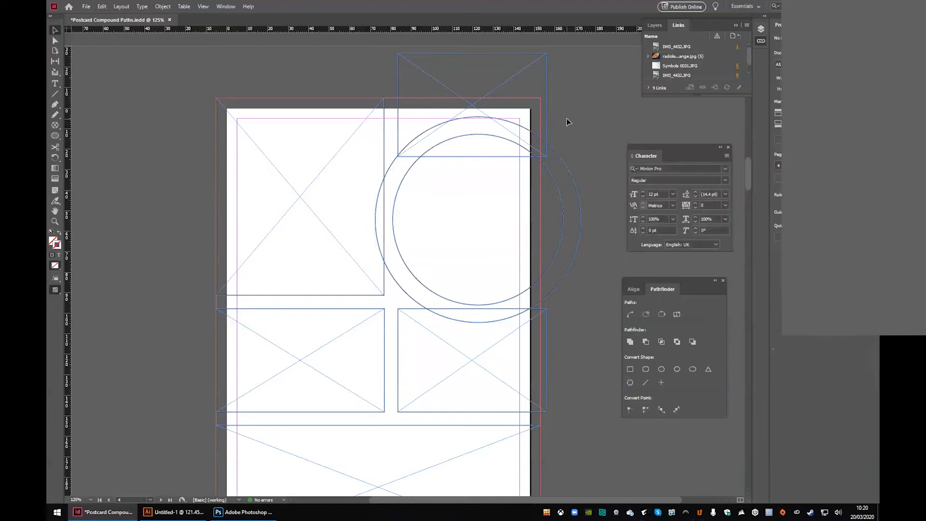
left_click(542, 143)
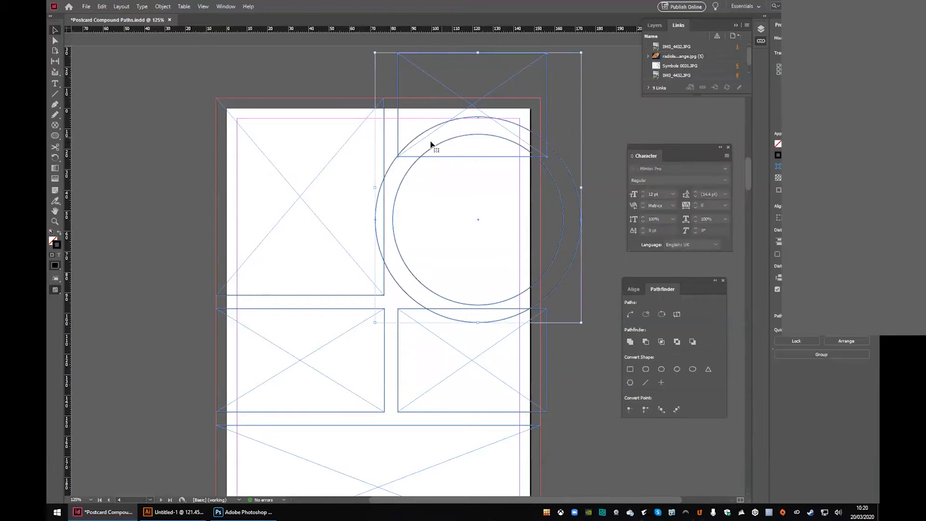
left_click(645, 343)
left_click(585, 203)
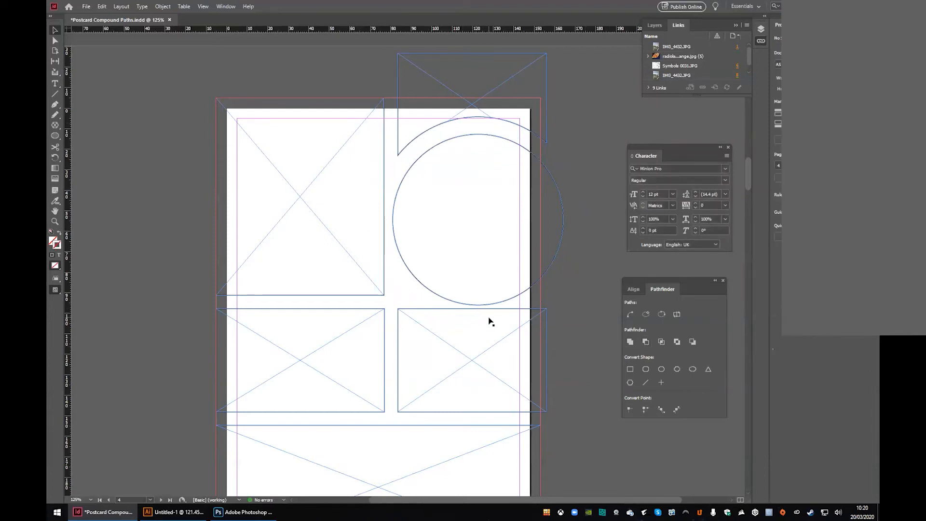
Paste the outer circle back in place and subtract it from the large rectangle at the page's upper left.
left_click(102, 7)
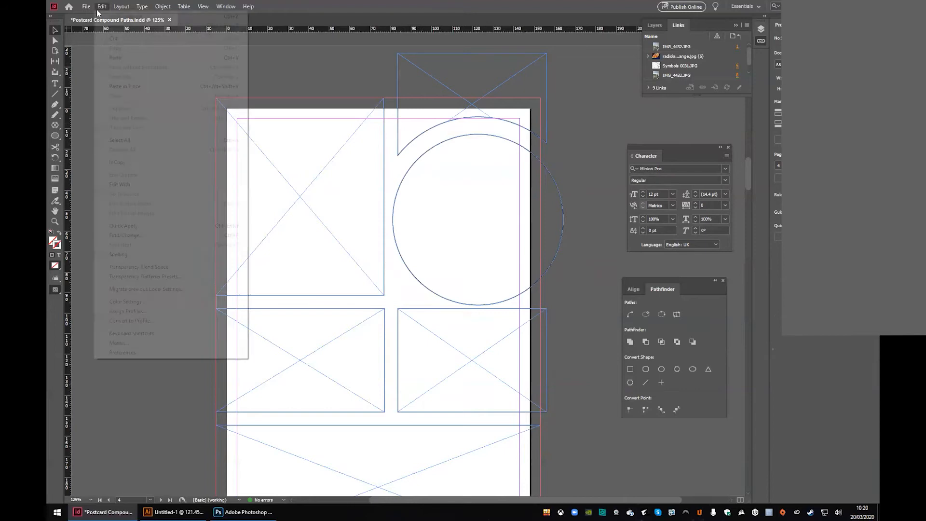
left_click(163, 85)
left_click(302, 143)
left_click(388, 172, "shift")
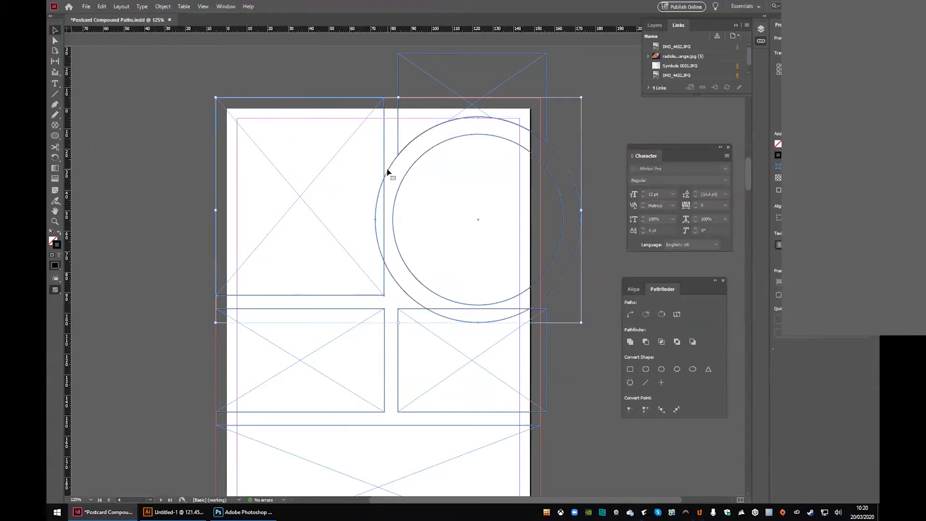
left_click(646, 342)
left_click(598, 339)
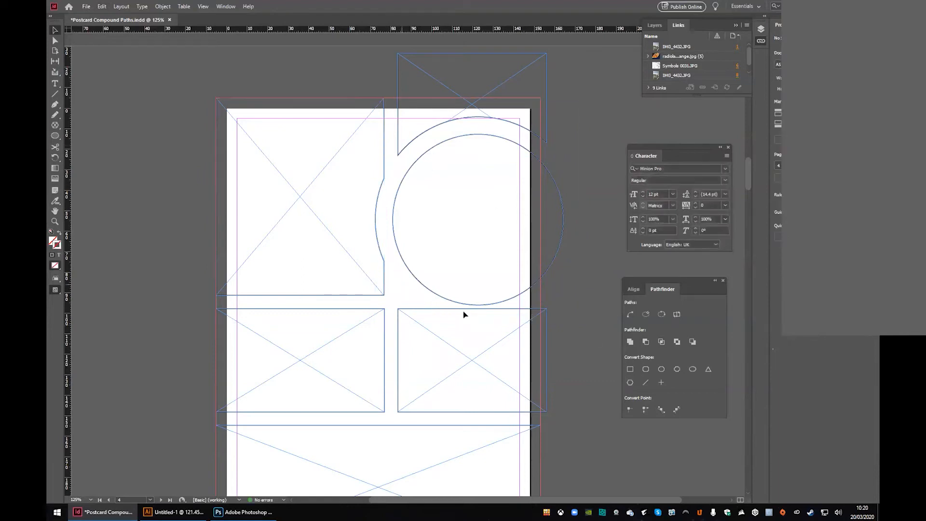
Paste the outer circle in place again and subtract it from the smaller rectangle directly below the circles.
left_click(99, 7)
left_click(144, 86)
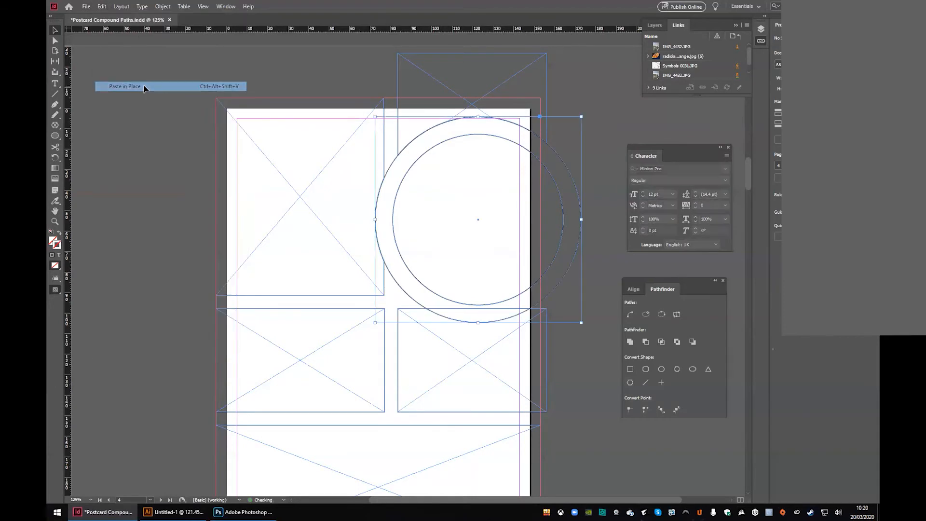
left_click_drag(581, 361, 487, 314)
left_click(646, 342)
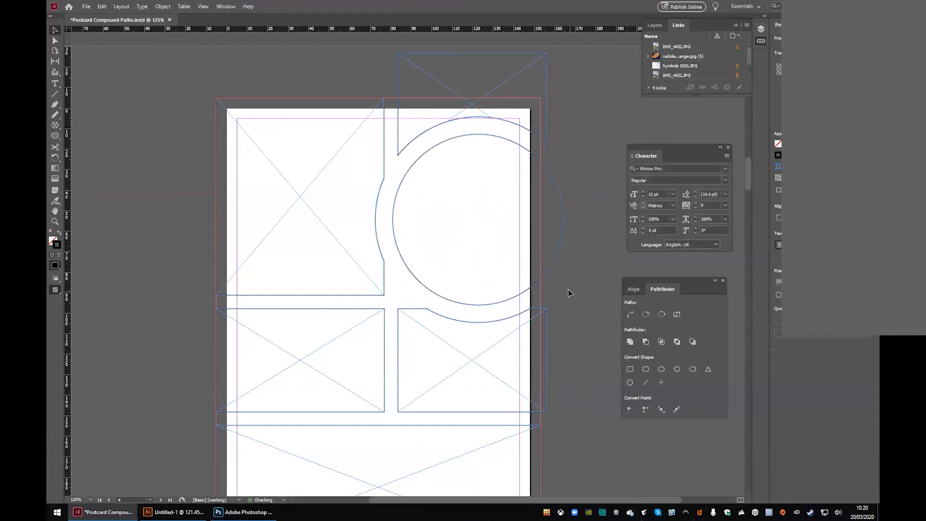
Select all the rectangular frames and the circle on page 4 and merge them with Pathfinder Add.
scroll(569, 292, "down", 3)
scroll(569, 293, "up", 2)
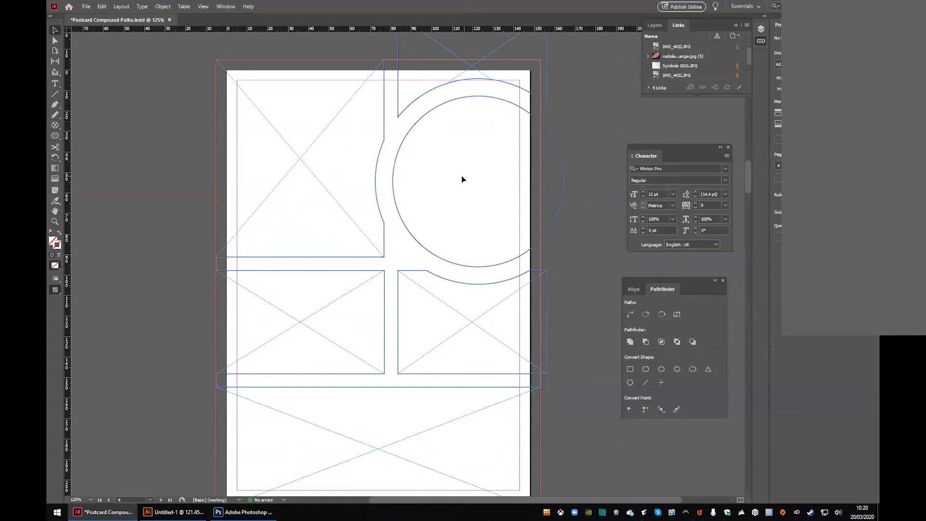
left_click_drag(593, 435, 264, 81)
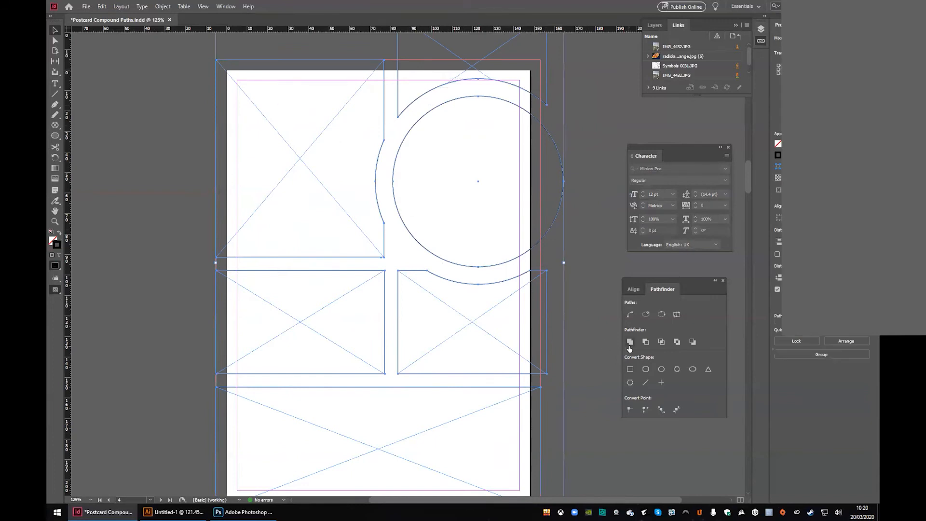
left_click(630, 341)
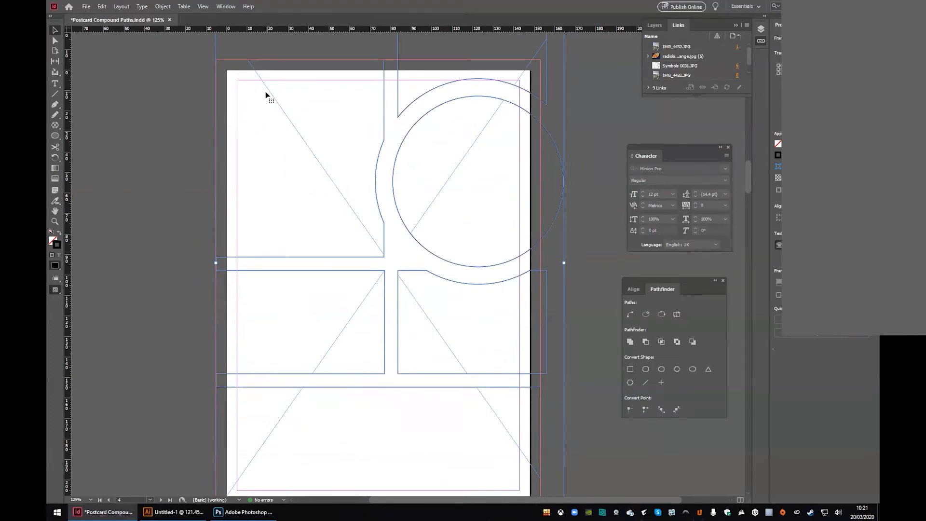
Place the beach image IMG_4432.JPG into the merged frame on page 4.
left_click(86, 7)
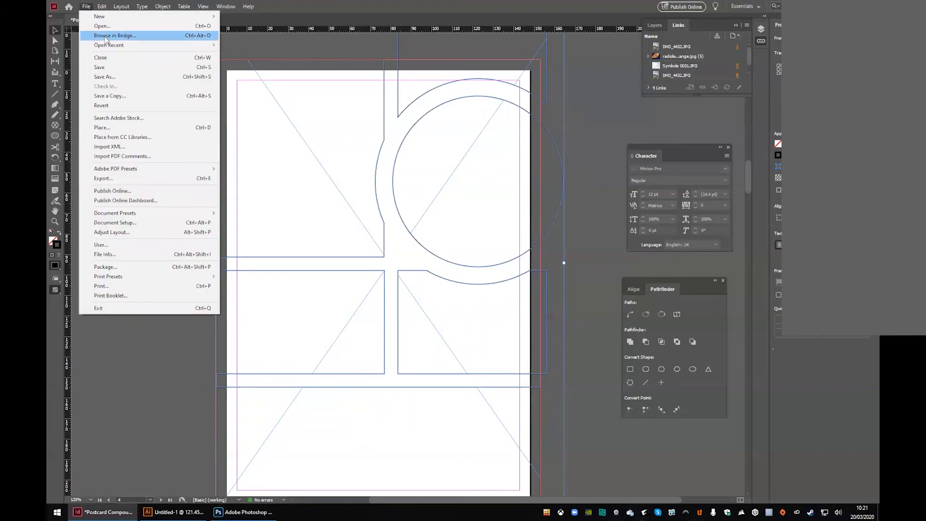
left_click(184, 128)
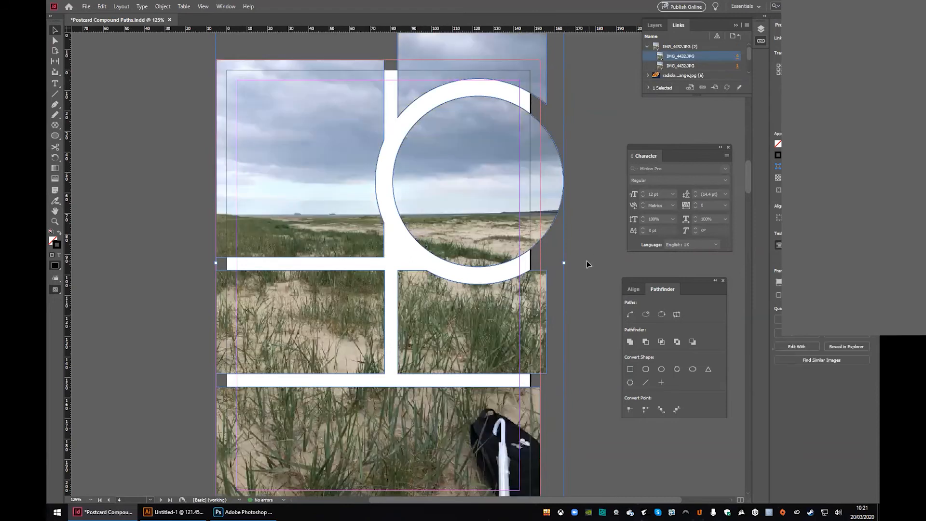
key("ctrl+minus")
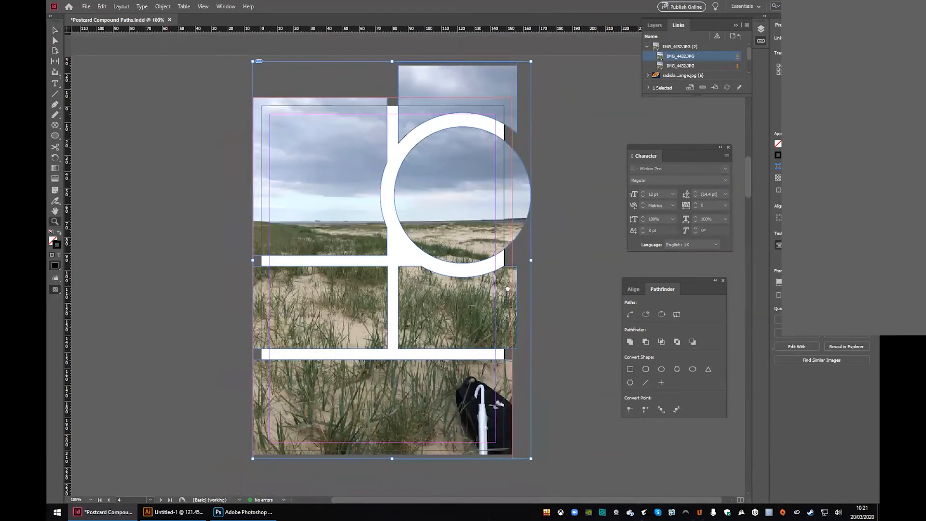
scroll(508, 288, "down", 1)
key("v")
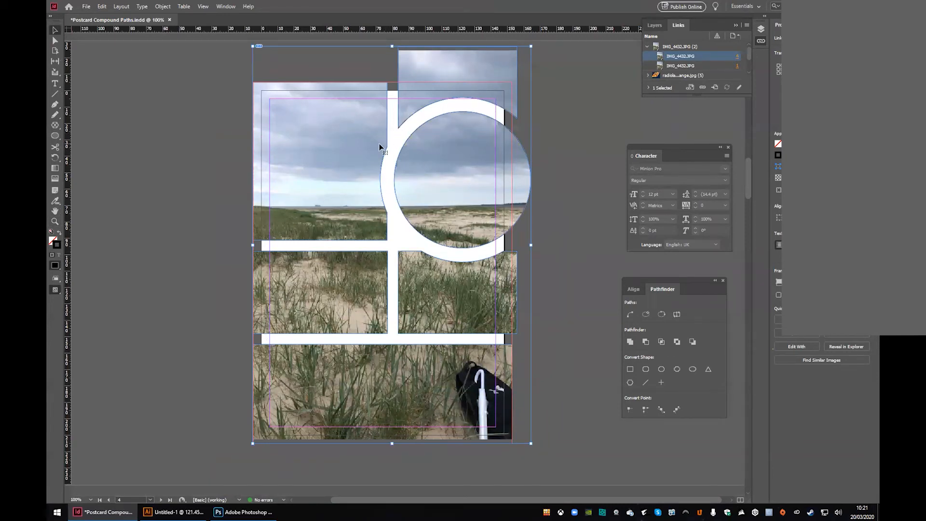
left_click(589, 155)
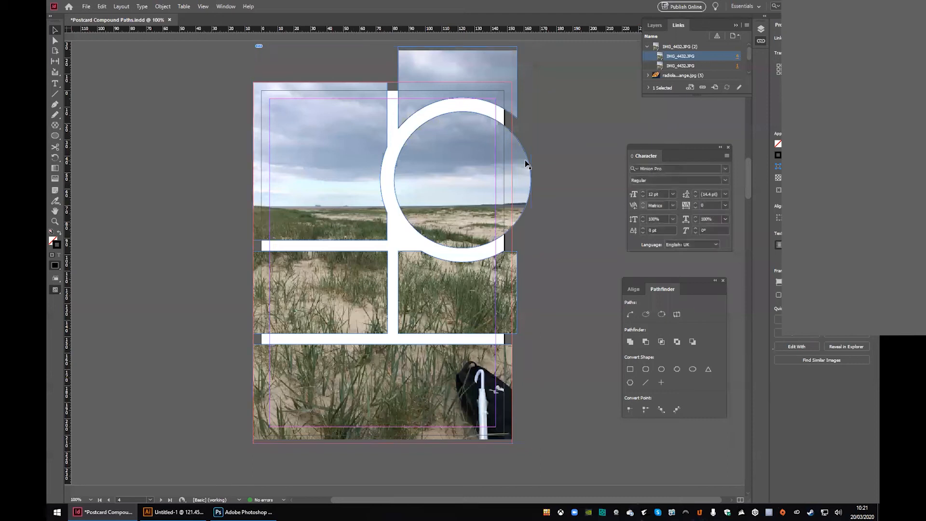
Set the merged frame's stroke weight to 0 pt and check the page in preview mode.
left_click(451, 207)
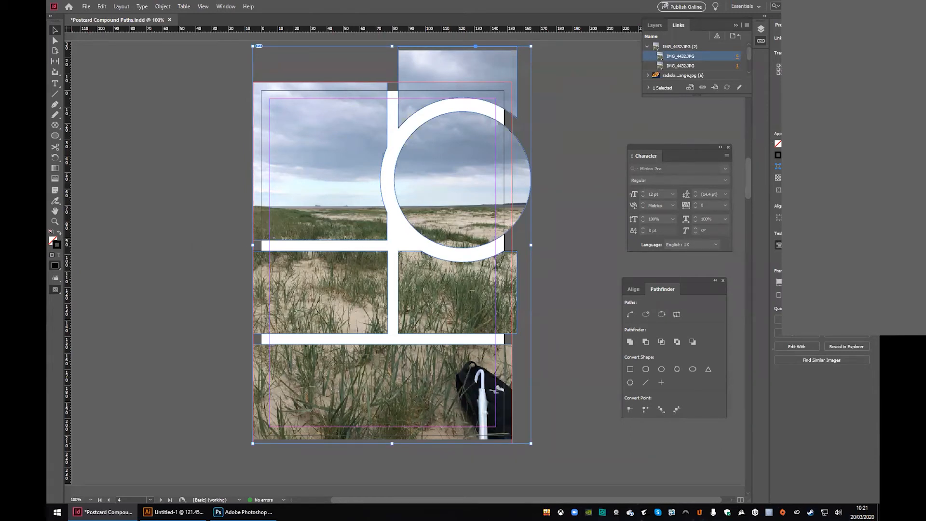
left_click(220, 7)
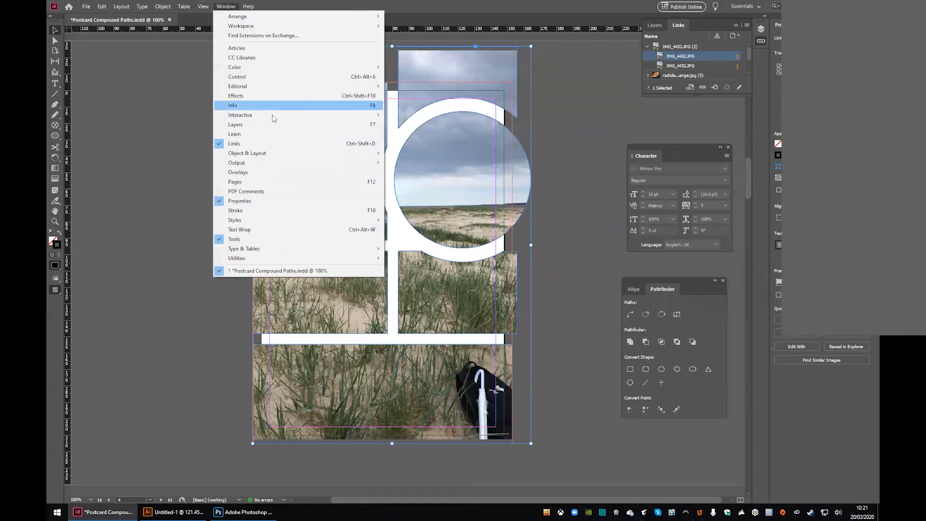
left_click(327, 212)
mouse_move(715, 225)
left_mouse_down()
mouse_move(385, 216)
mouse_move(223, 90)
left_mouse_up()
left_click(202, 115)
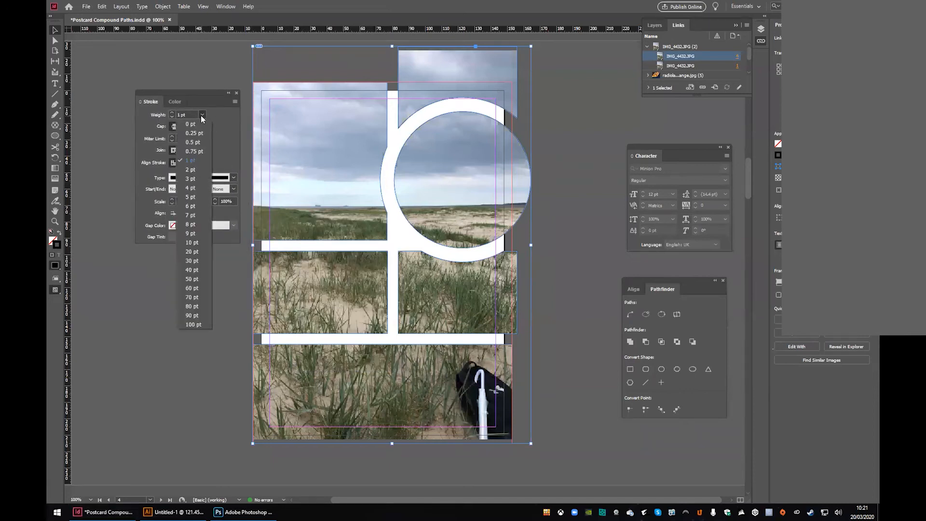
left_click(195, 126)
left_click(532, 190)
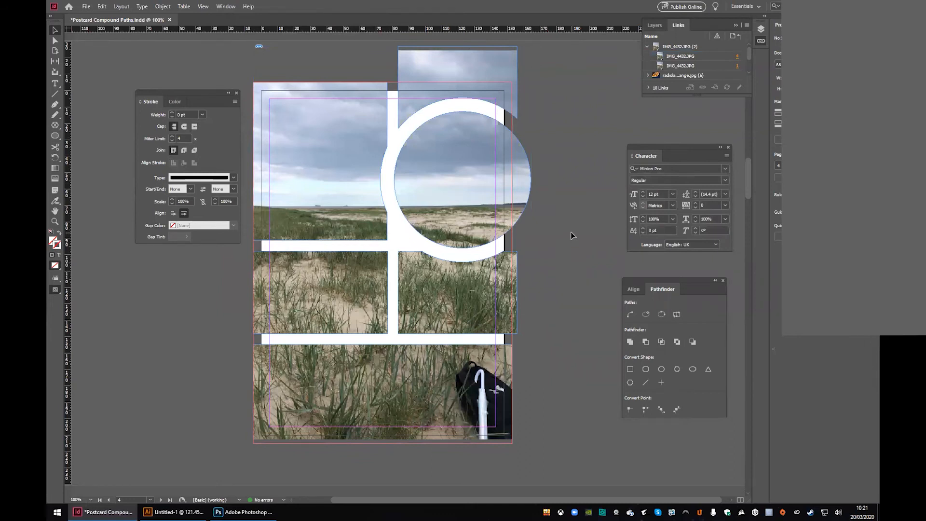
key("w")
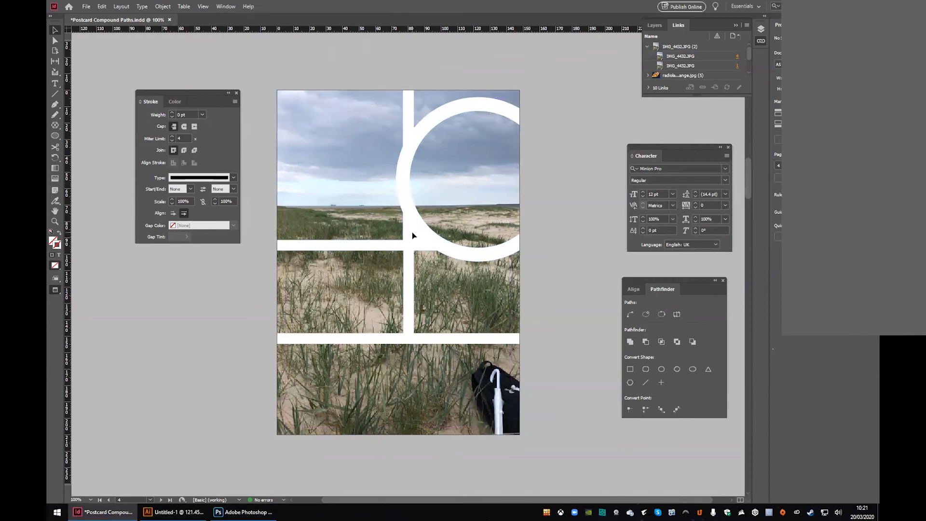
key("w")
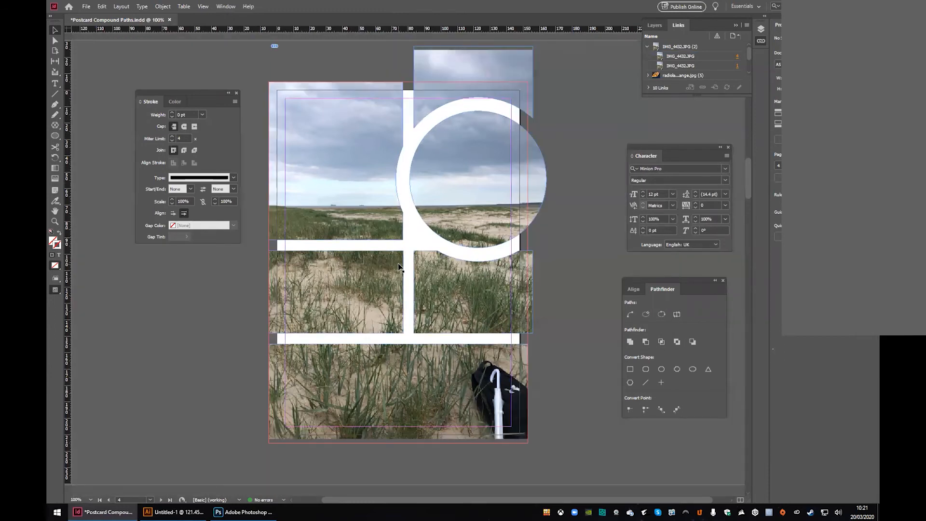
Select the beach image inside the frame, enlarge it slightly, and shift it up and to the left.
left_click(399, 265)
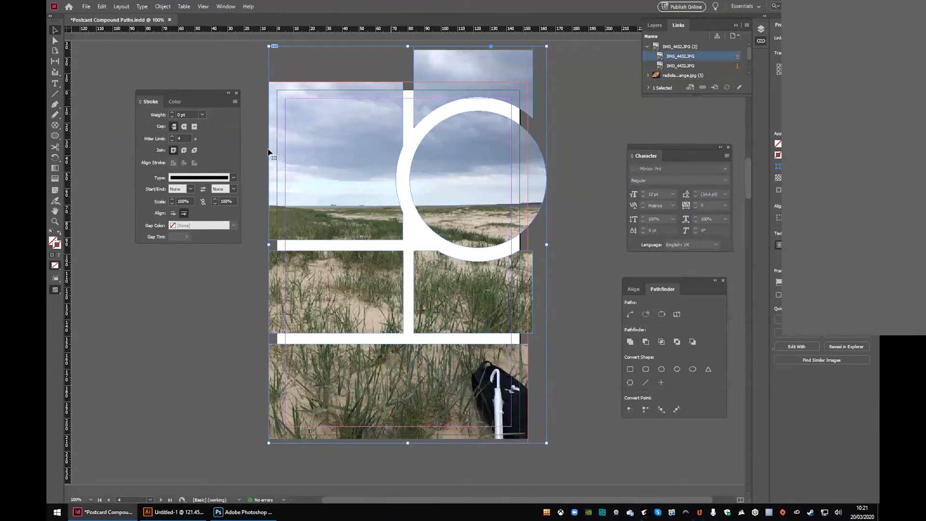
key("a")
left_click(355, 186)
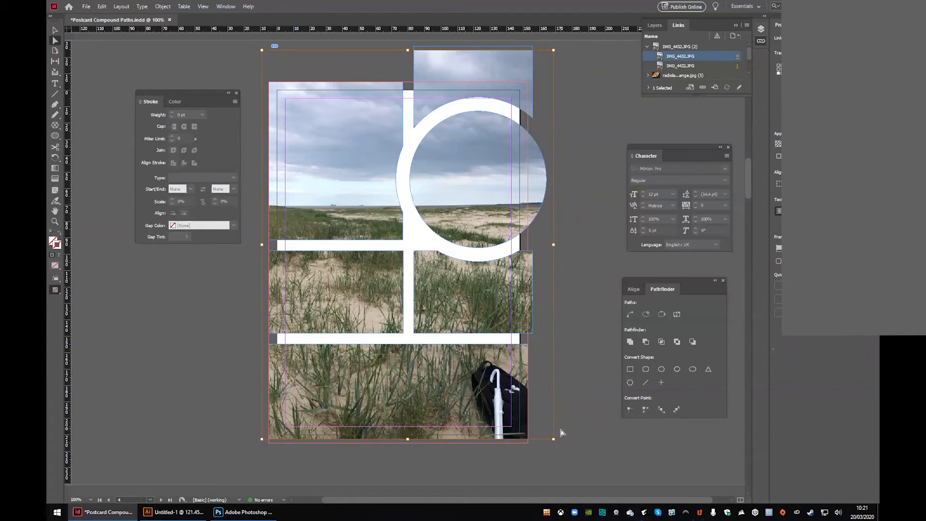
left_click_drag(553, 440, 573, 464)
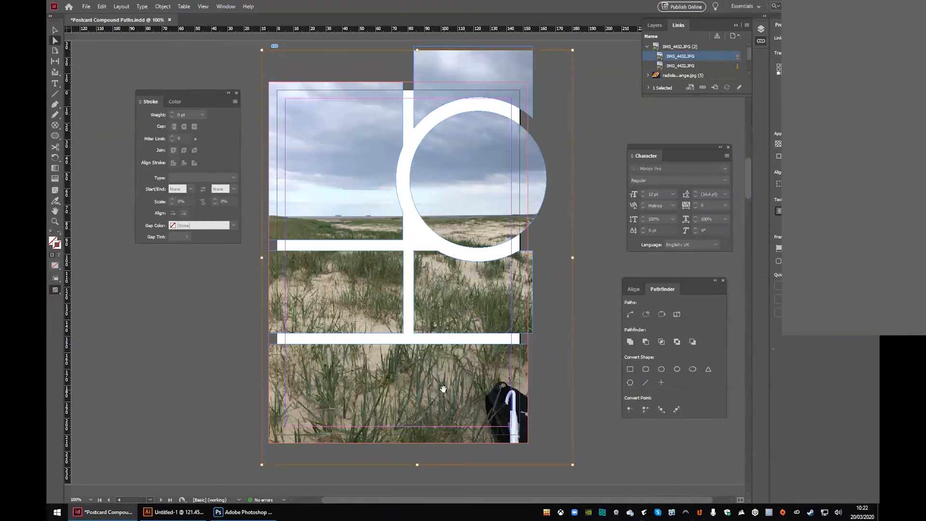
left_click_drag(443, 389, 432, 383)
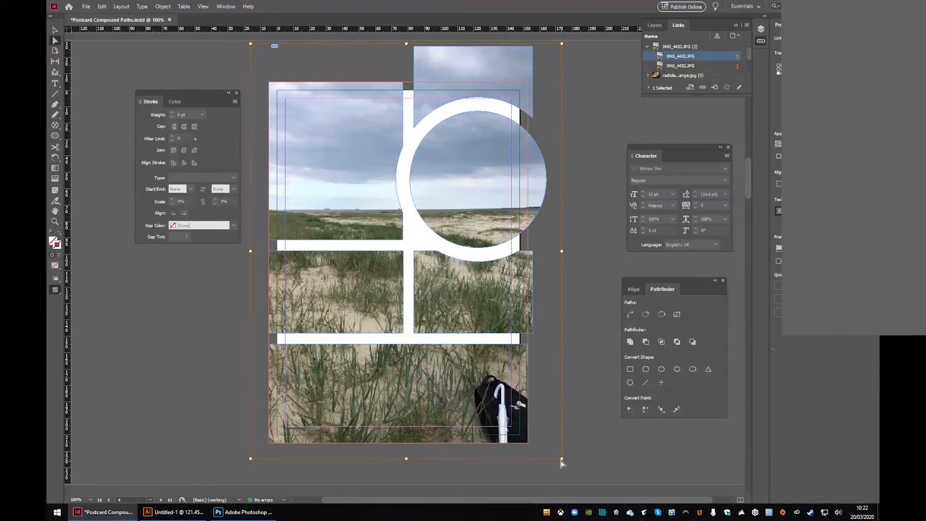
Enlarge the beach image well past the frame, move it up until the bag is out of view, and preview the page.
left_click_drag(562, 458, 587, 492)
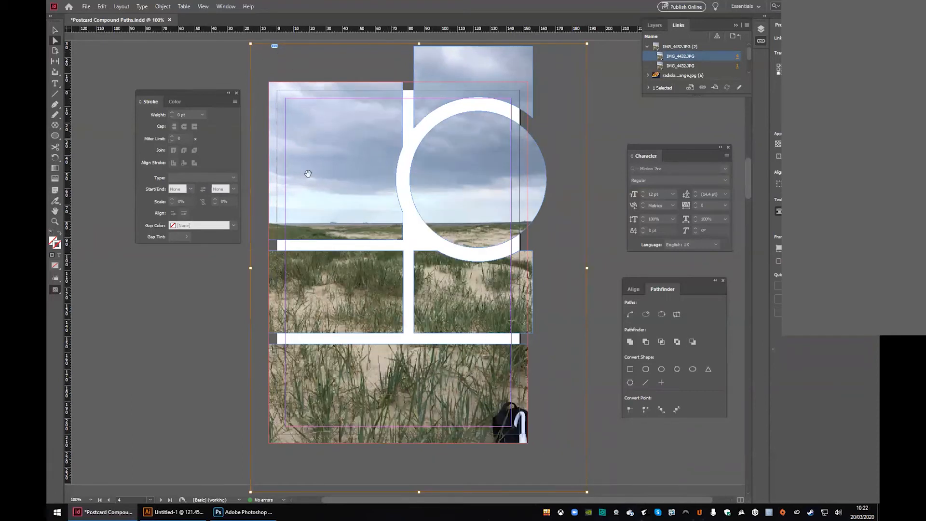
left_click_drag(588, 268, 639, 267)
left_click_drag(489, 224, 489, 212)
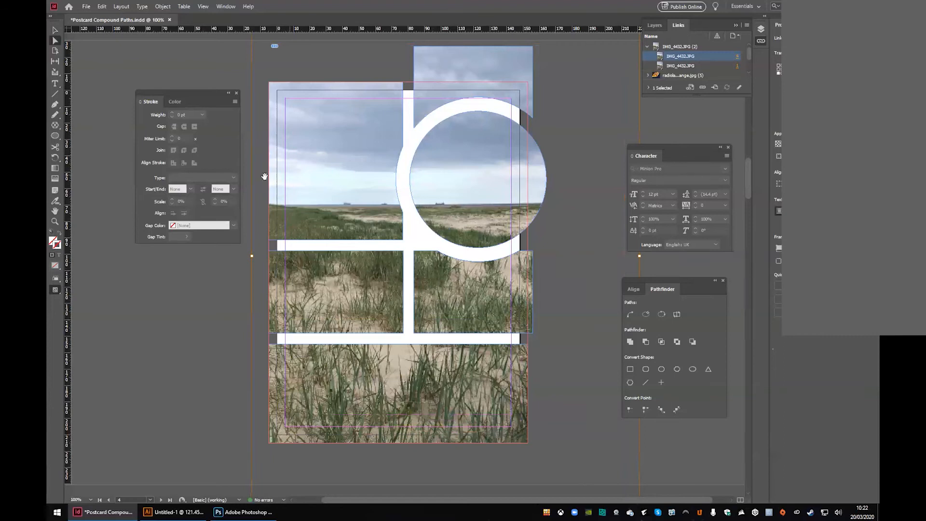
key("w")
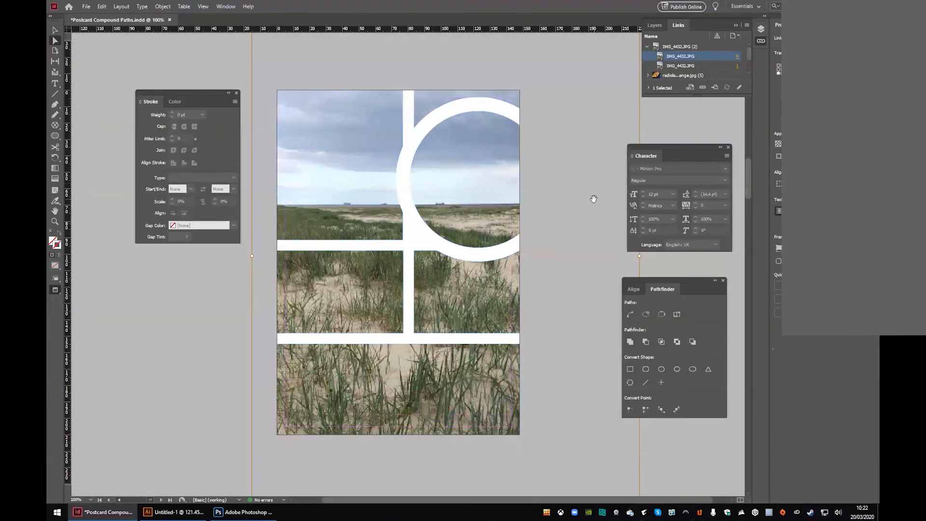
key("v")
left_click(648, 140)
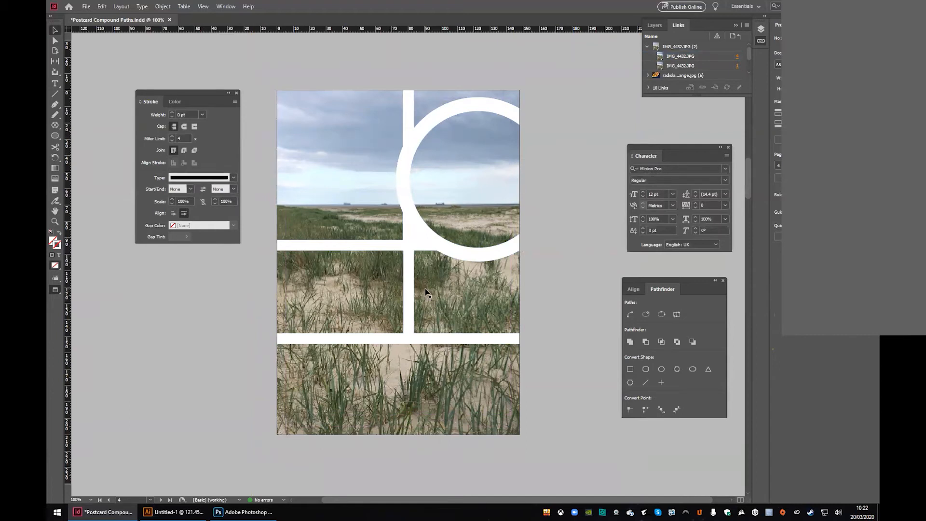
Return to the normal view and go to the orange radiolarian image split across small frames on page 7.
key("w")
scroll(510, 260, "down", 15)
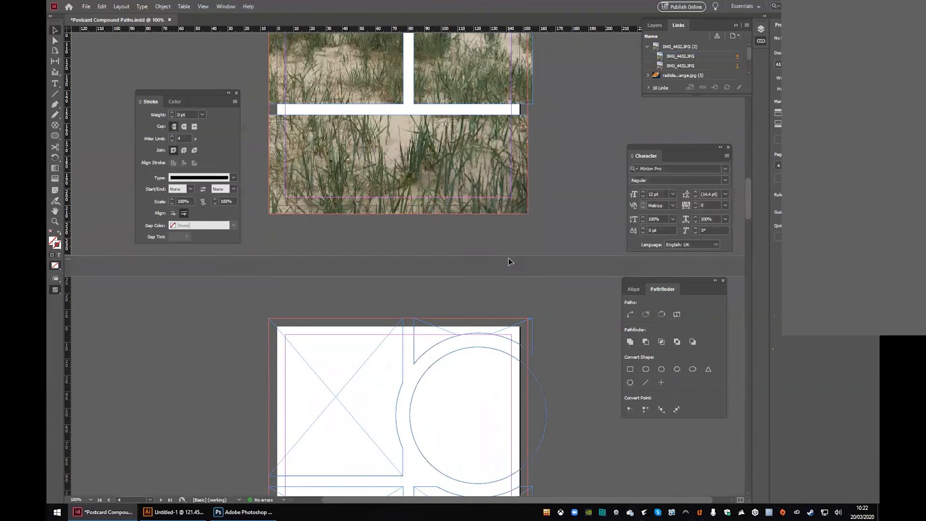
scroll(510, 261, "down", 20)
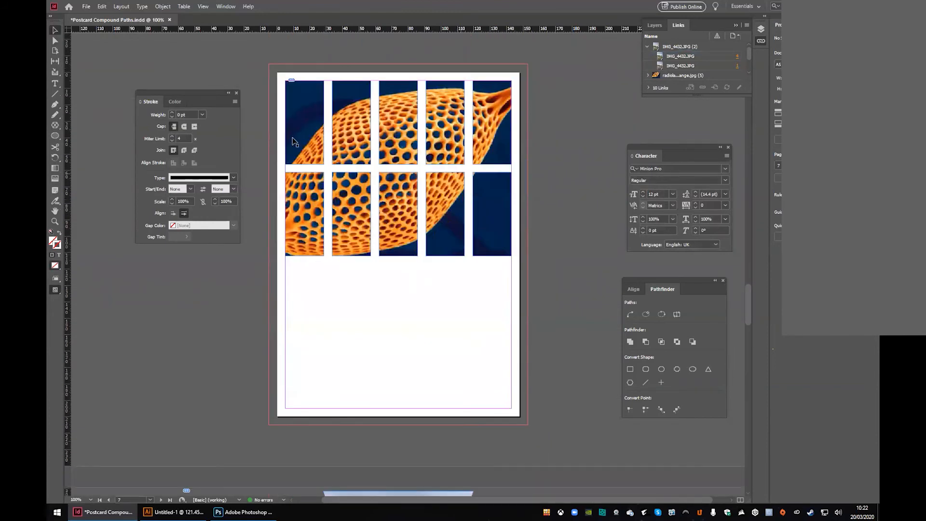
Go past the page 8 radial design to page 9 and inspect the rotated blue word's text frame.
scroll(391, 177, "down", 10)
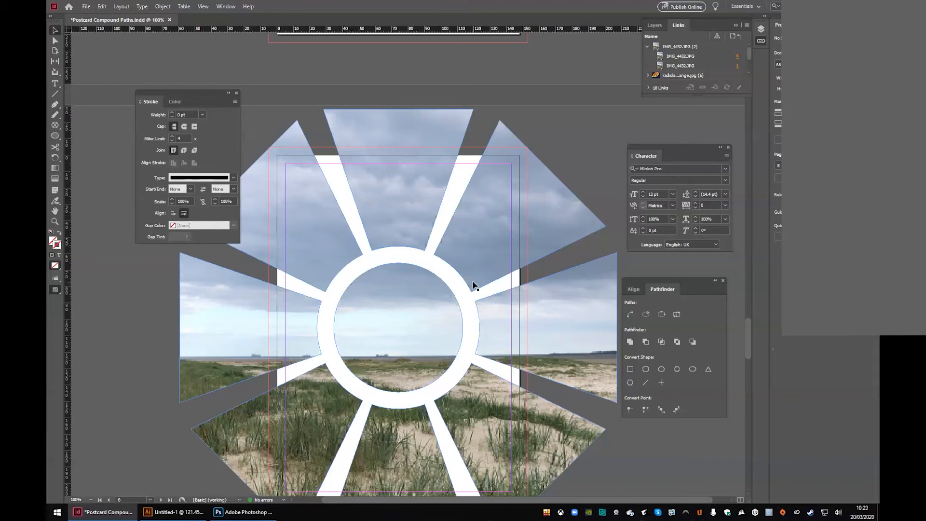
scroll(471, 276, "down", 10)
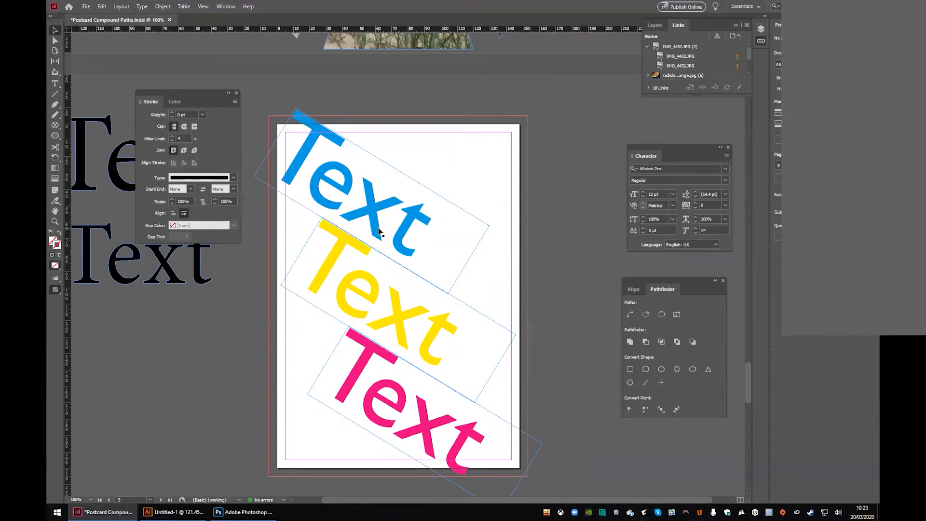
left_click(326, 185)
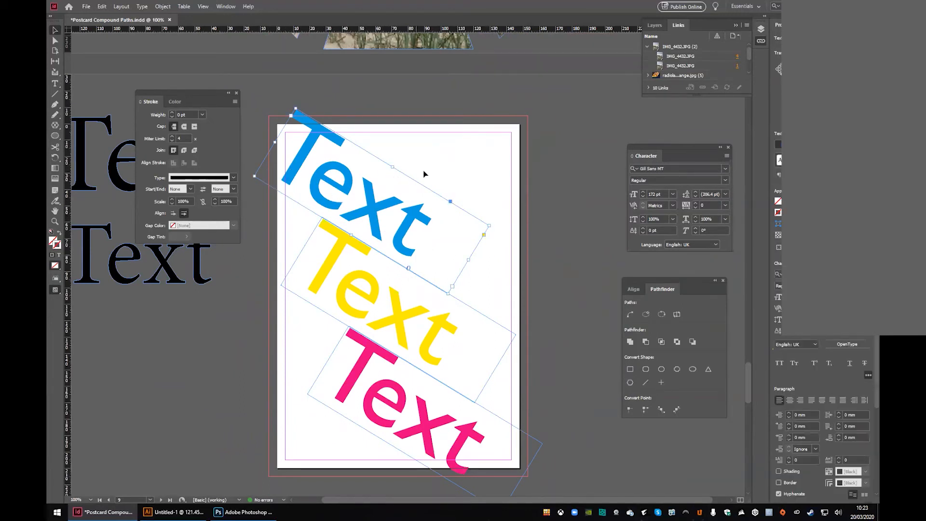
left_click(446, 160)
Add a text frame over page 9's upper right corner containing the word "text" and set its size to 172 pt.
left_click(55, 83)
left_click_drag(466, 122, 623, 211)
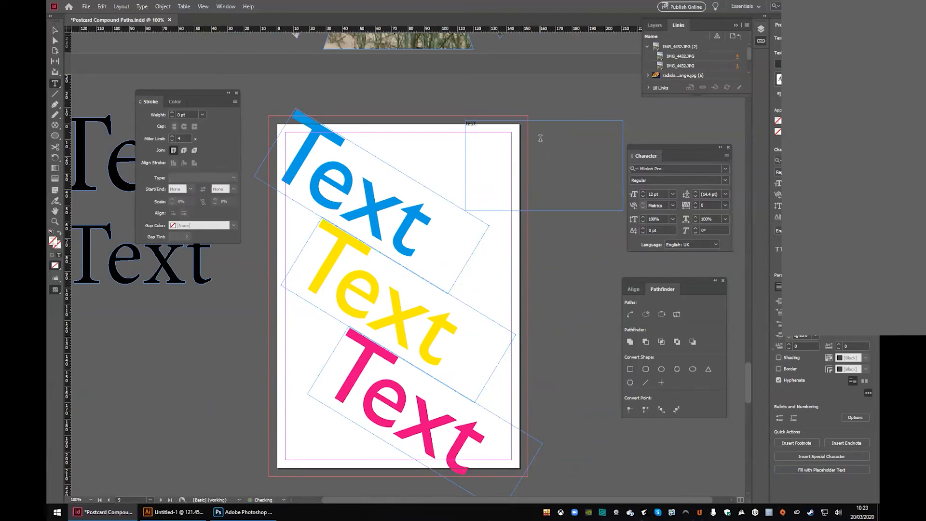
key("ctrl+a")
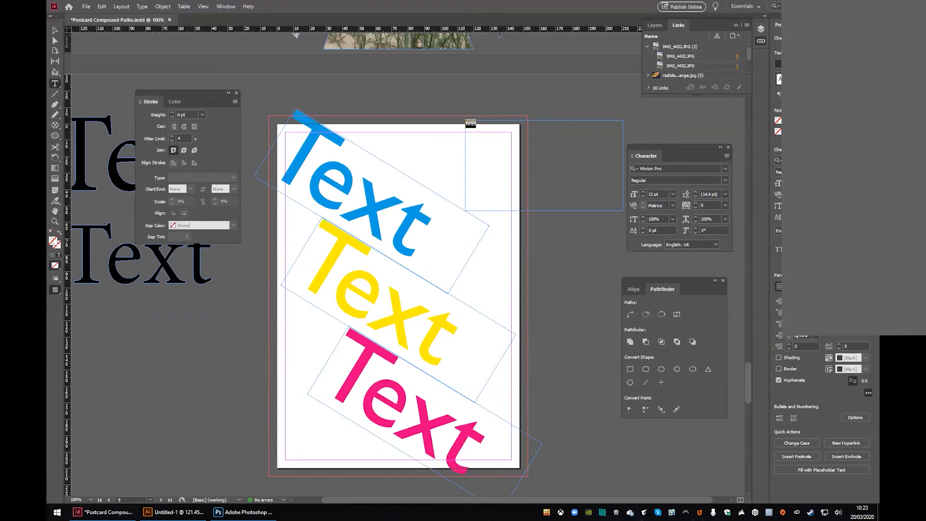
left_click(657, 328)
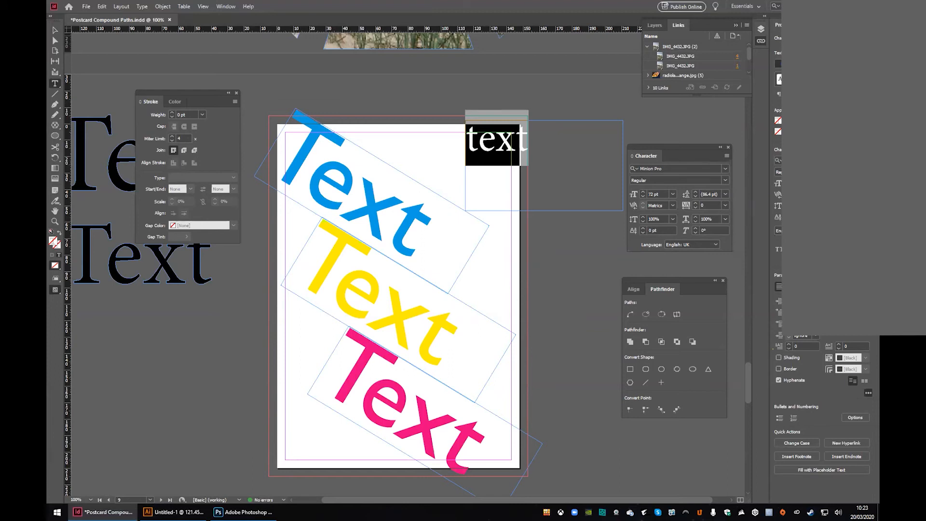
key("Return")
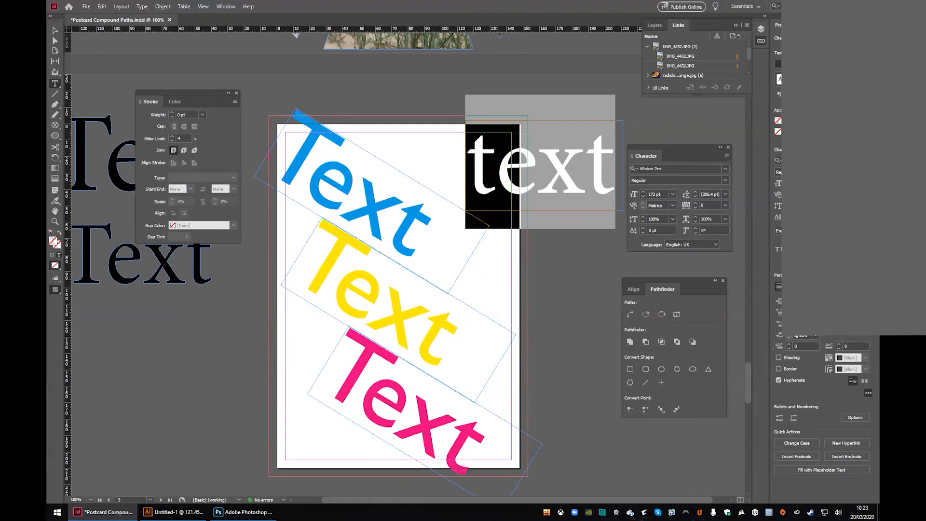
Set the font of the new word to OCR A Std.
left_click(778, 160)
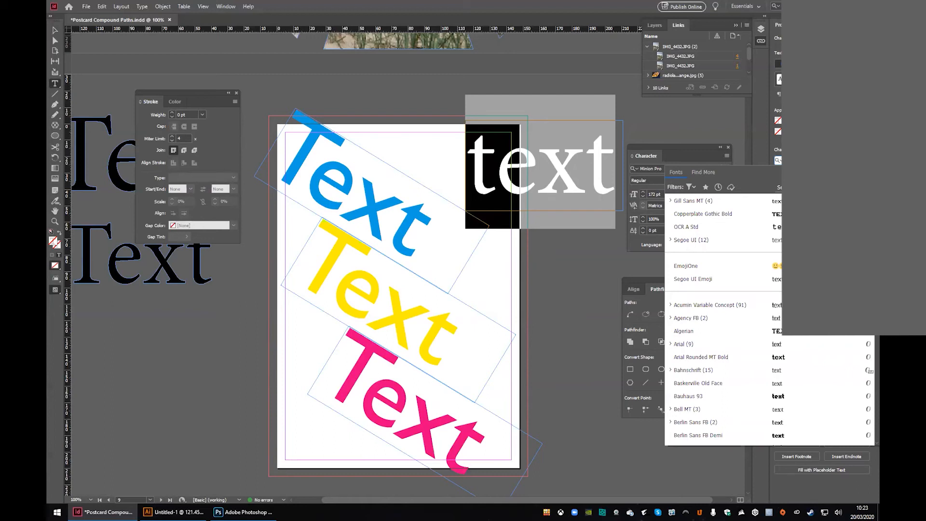
left_click(695, 228)
key("Escape")
Move the new text frame up and left and enlarge it until the whole word fits inside.
left_click_drag(536, 129, 476, 107)
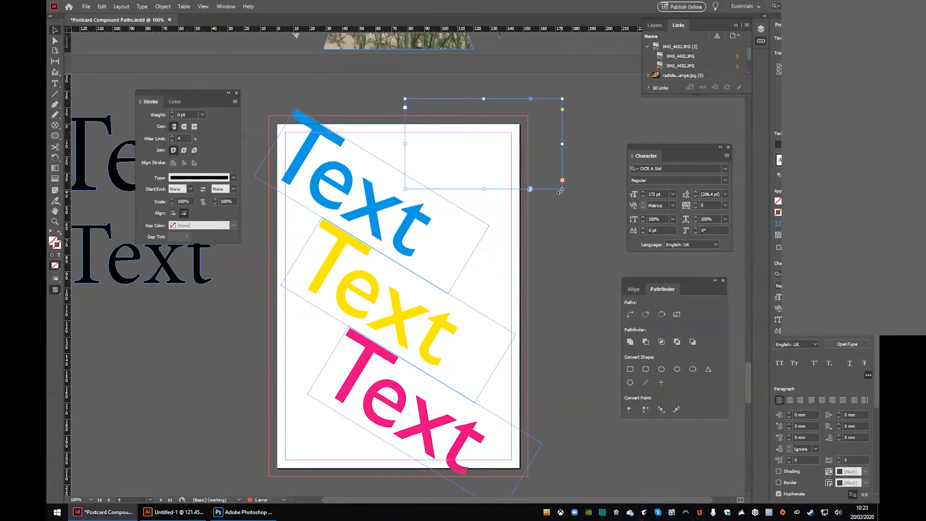
left_click_drag(561, 190, 612, 204)
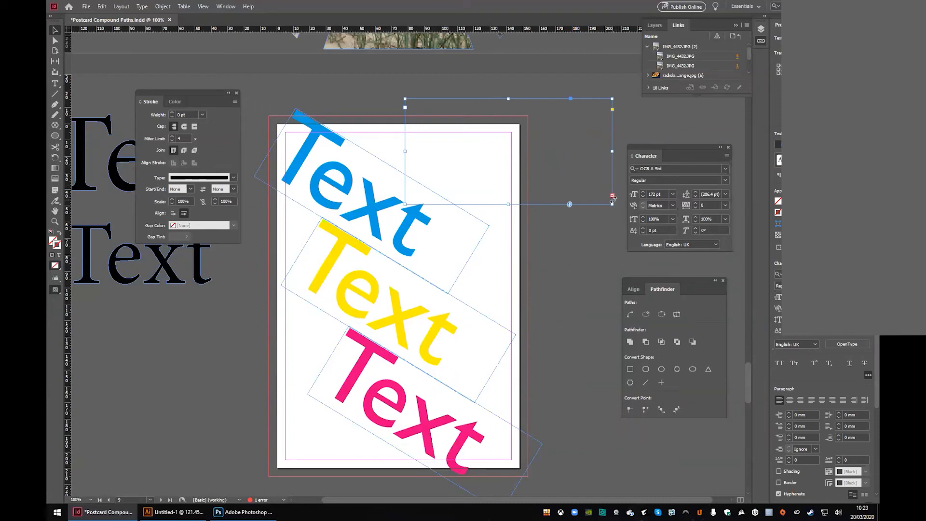
left_click(610, 194)
left_click_drag(309, 95, 693, 289)
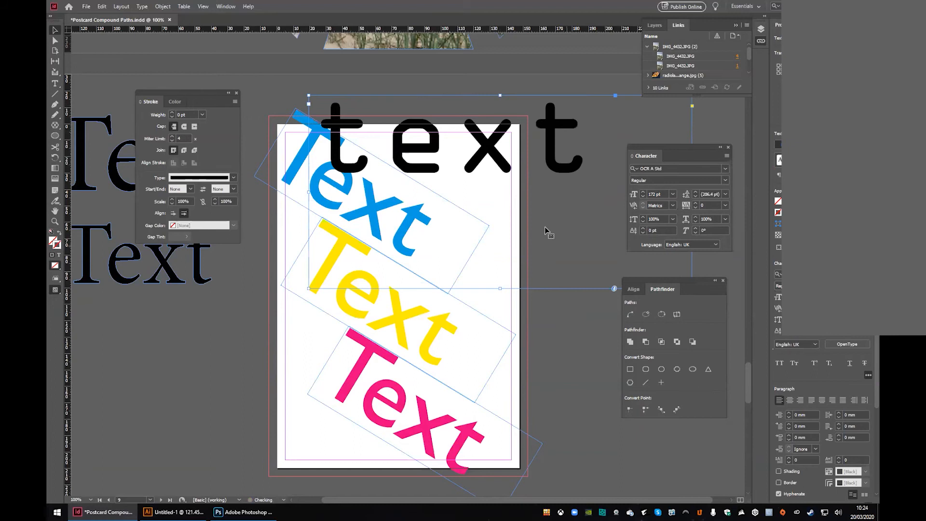
Reposition the black text frame over the top of the page and fit the frame to its content.
left_click_drag(478, 129, 553, 141)
right_click(504, 159)
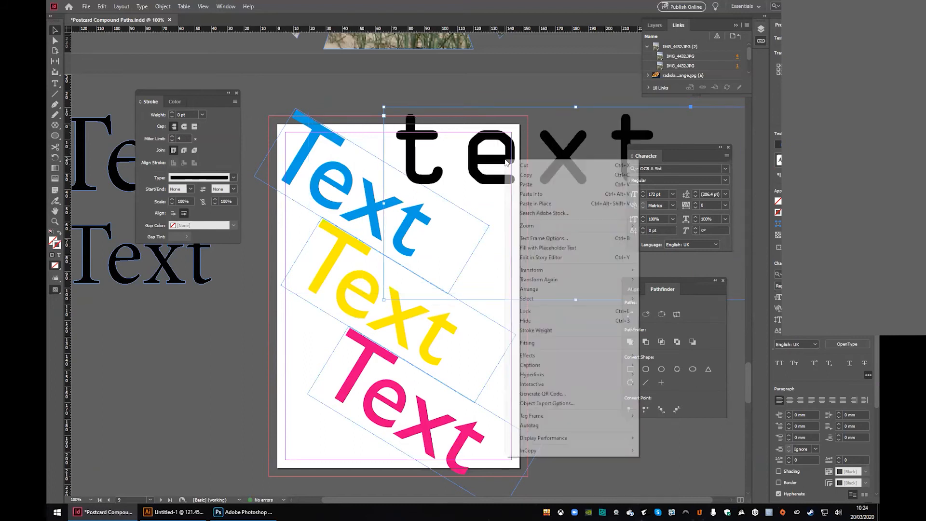
mouse_move(576, 344)
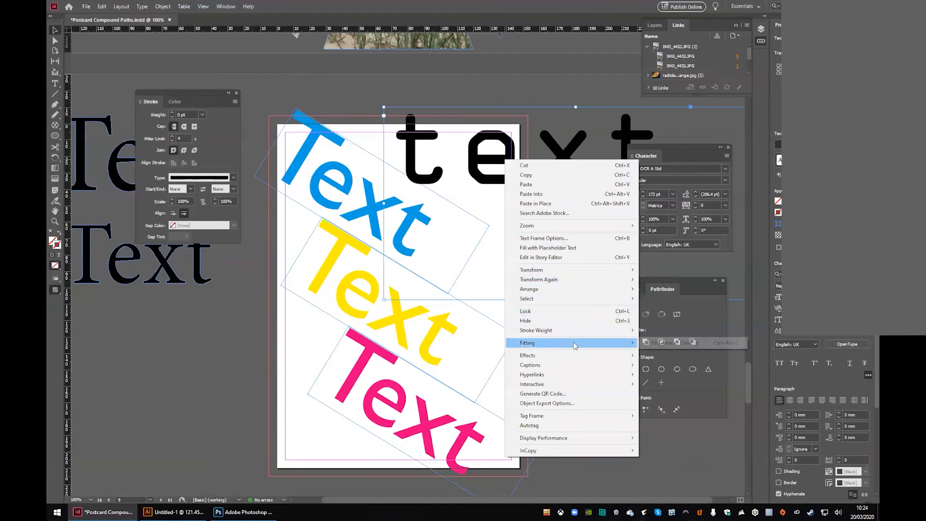
left_click(674, 344)
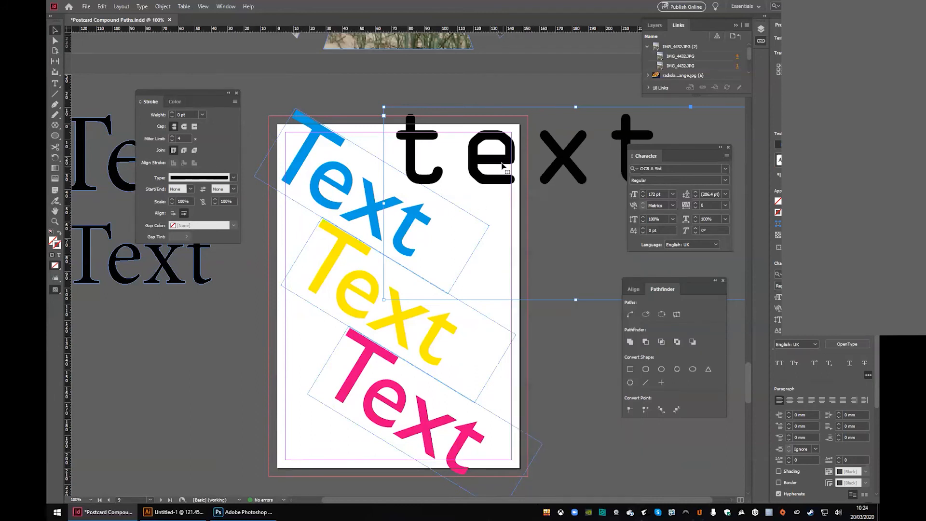
left_click_drag(449, 153, 432, 149)
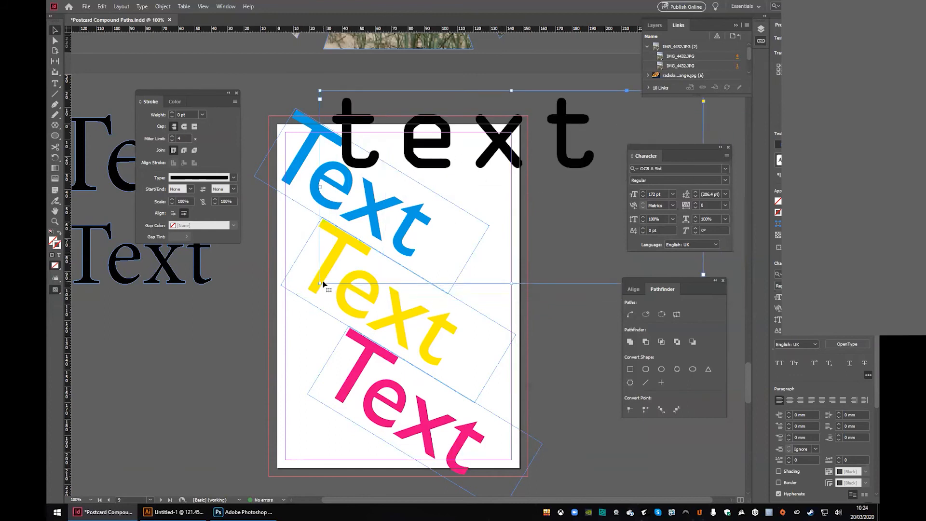
left_click_drag(320, 283, 278, 294)
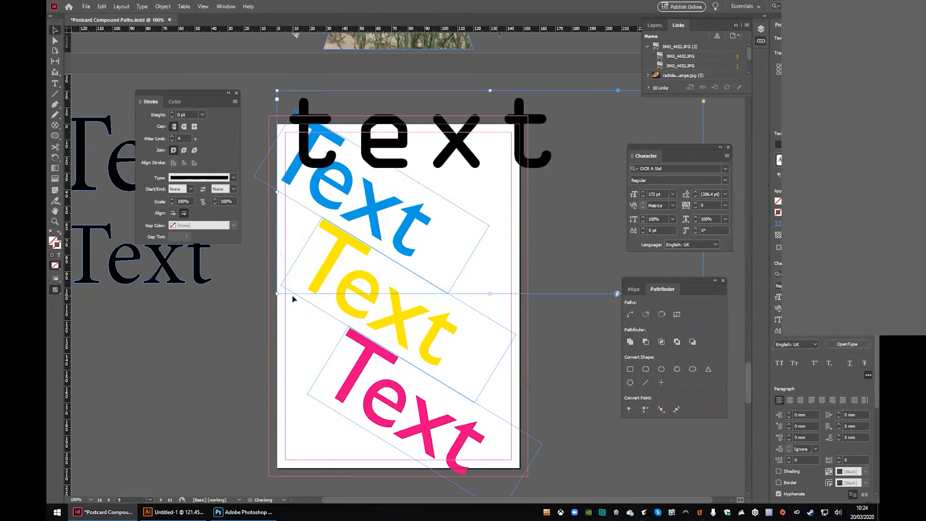
key("ctrl+alt+c")
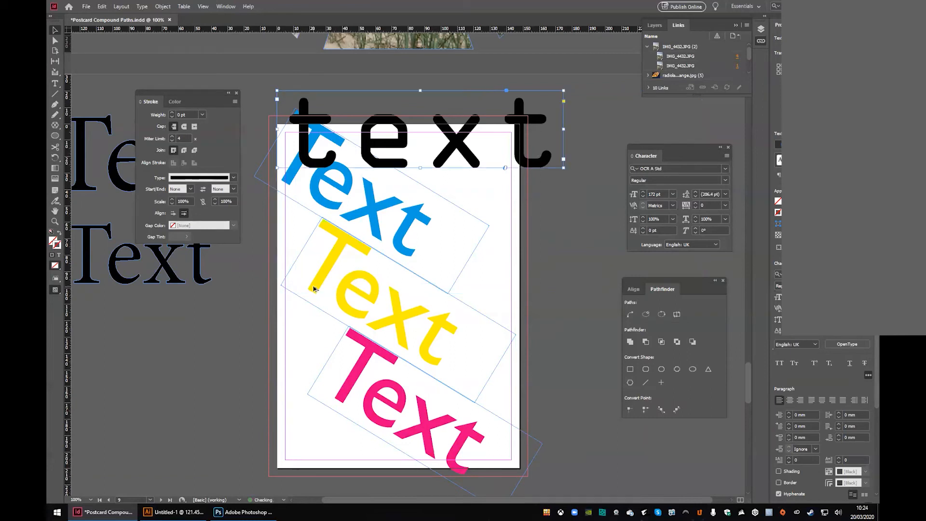
Move the black text frame off page 9 onto the pasteboard to the right of the page.
left_click_drag(451, 139, 531, 150)
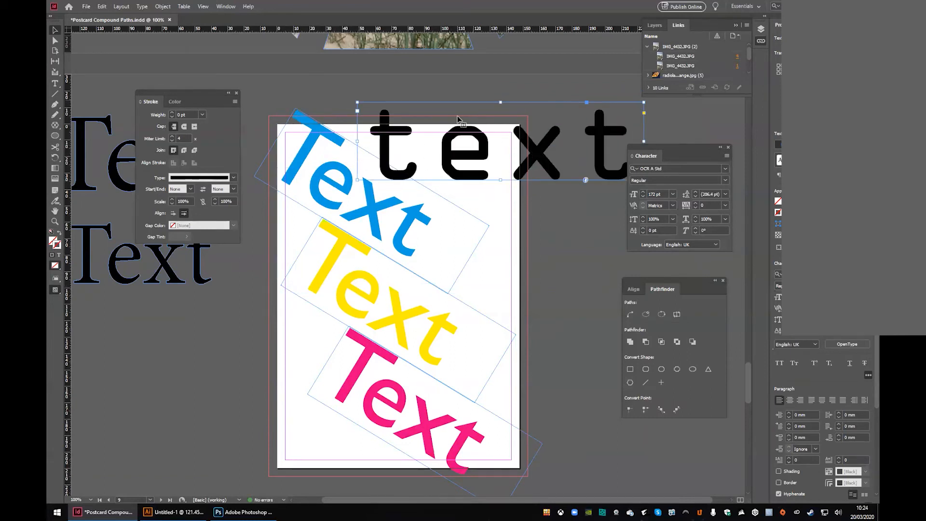
left_click_drag(415, 259, 389, 261)
left_click_drag(451, 153, 546, 145)
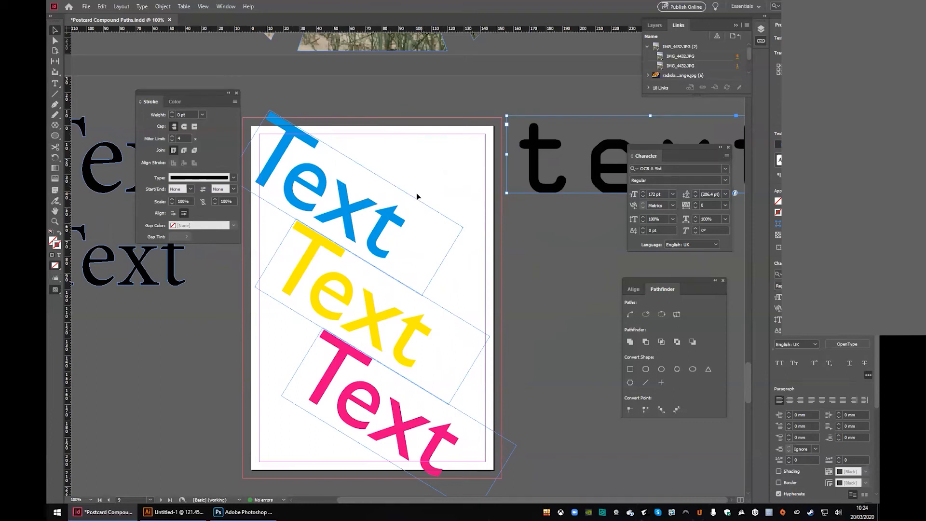
Convert the rotated blue word on page 9 to outlines.
left_click(377, 214)
left_click(145, 7)
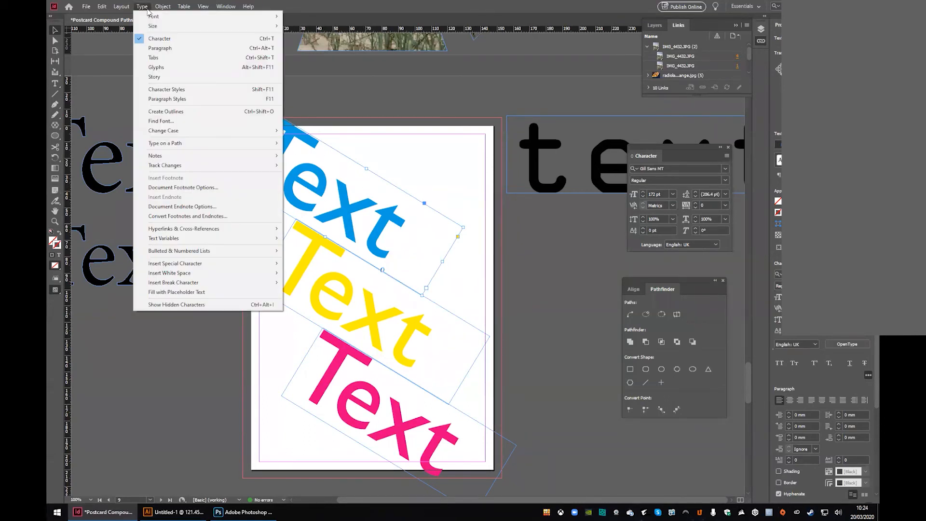
left_click(208, 113)
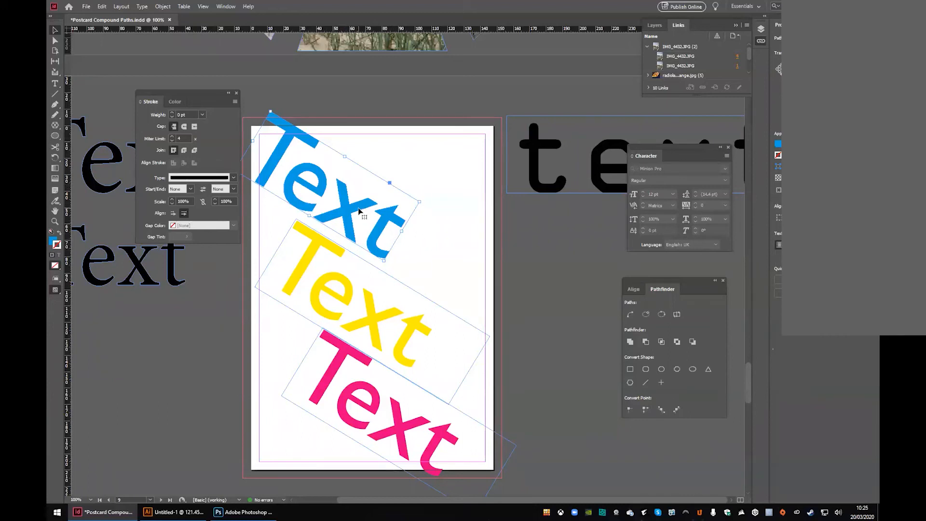
Convert the yellow and magenta words to outlines as well, and deselect everything.
left_click(351, 286)
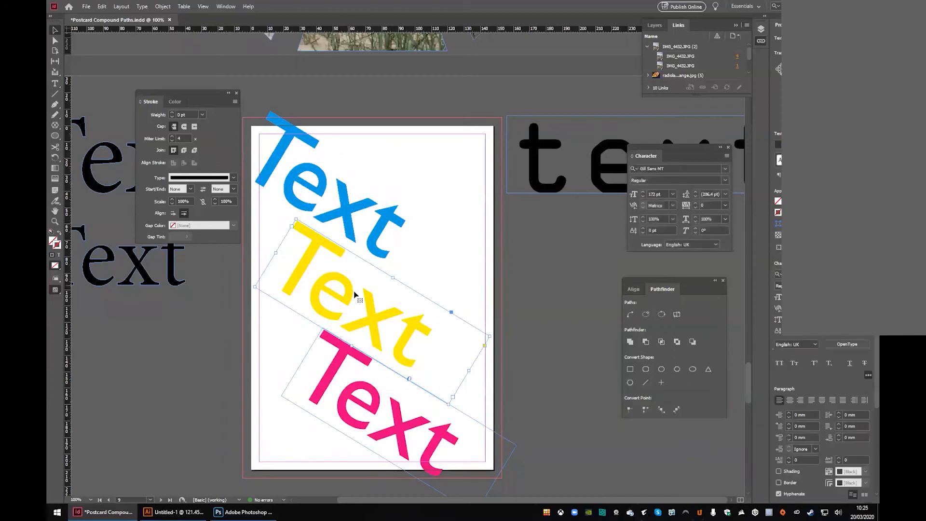
left_click(142, 6)
left_click(222, 113)
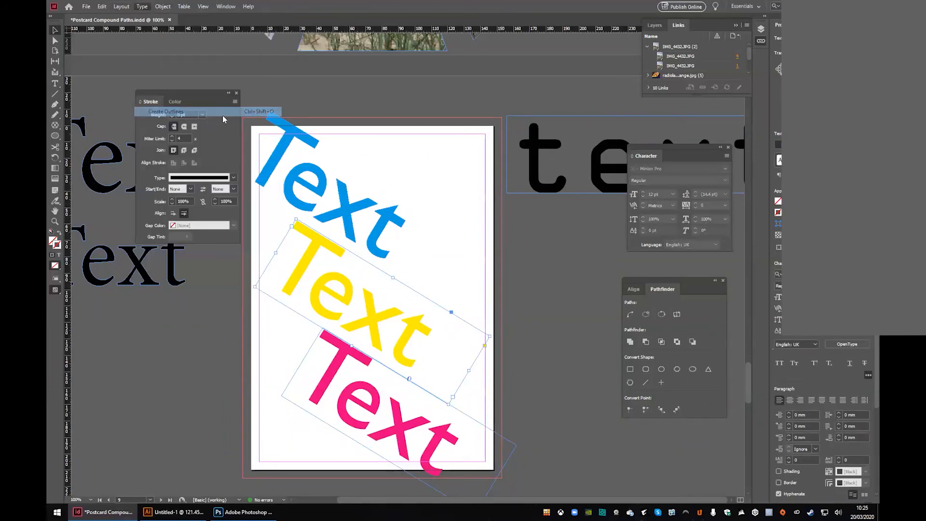
left_click(360, 359)
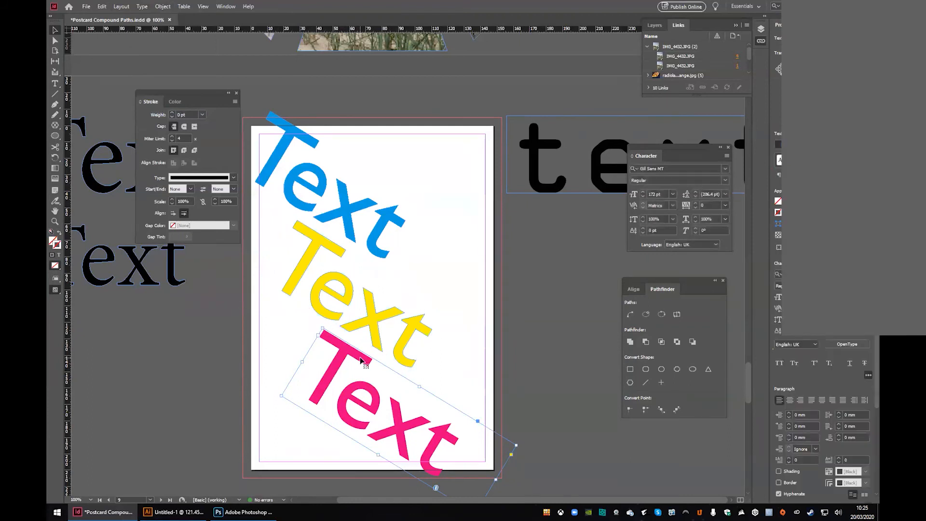
key("ctrl+shift+o")
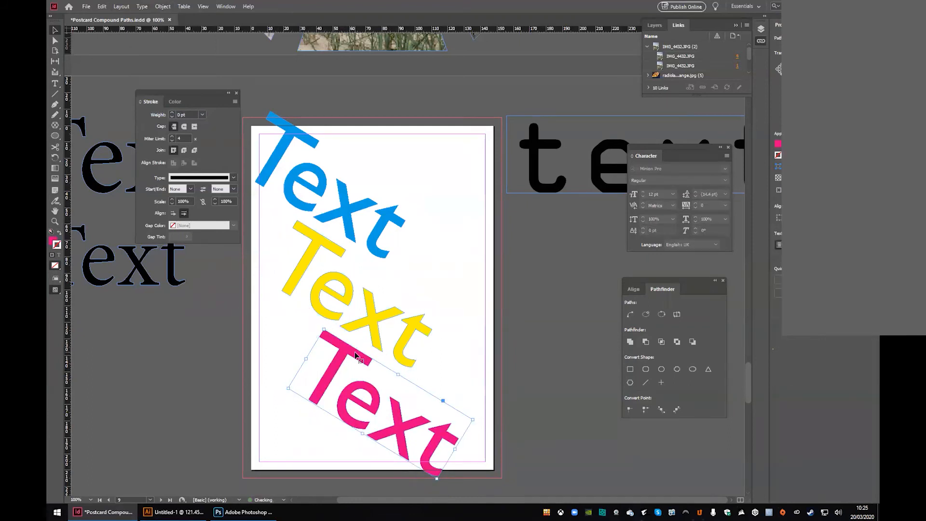
scroll(406, 265, "down", 3)
scroll(406, 303, "up", 3)
left_click(454, 407)
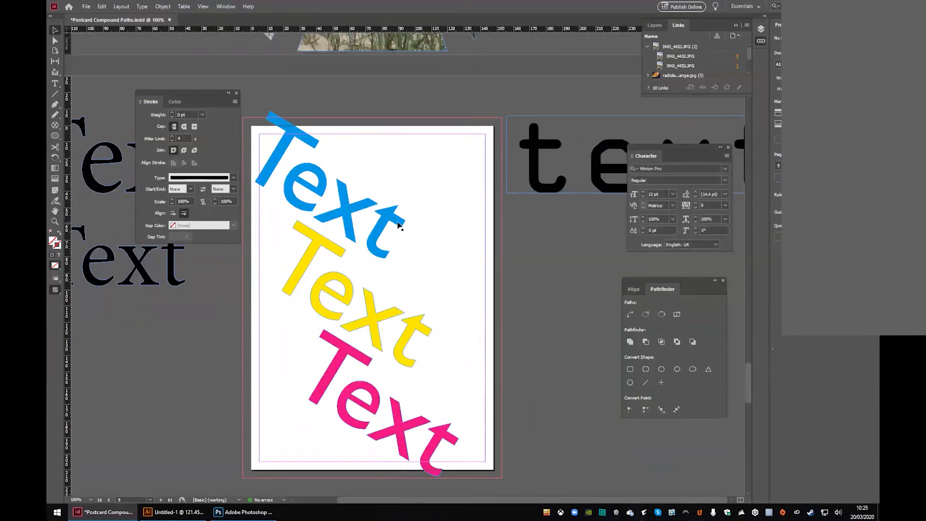
Select the outlined words one by one and look through the context commands available for the blue and yellow ones.
left_click(396, 223)
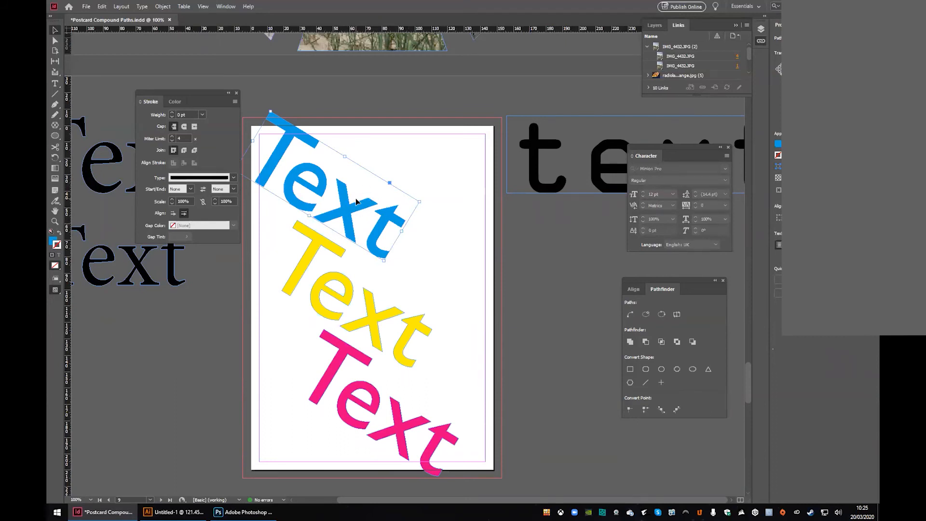
right_click(367, 208)
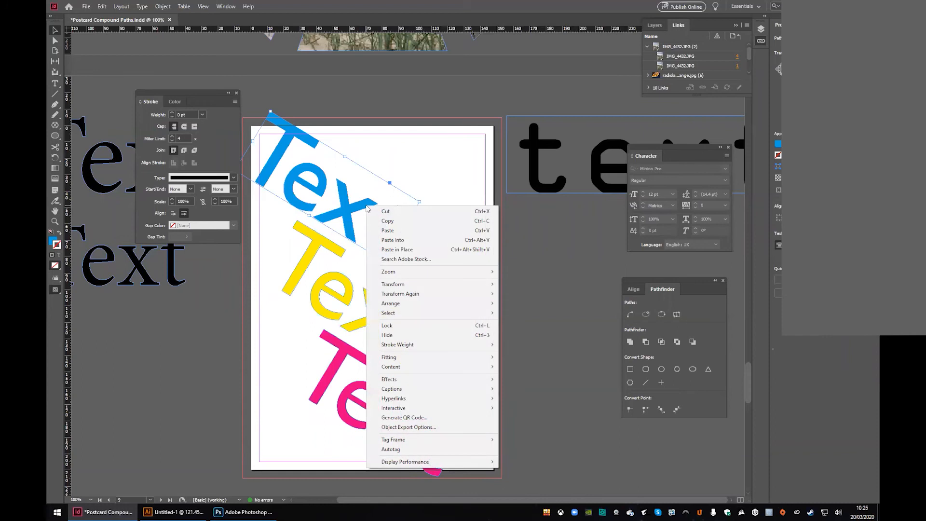
left_click(331, 237)
left_click(319, 244)
right_click(319, 245)
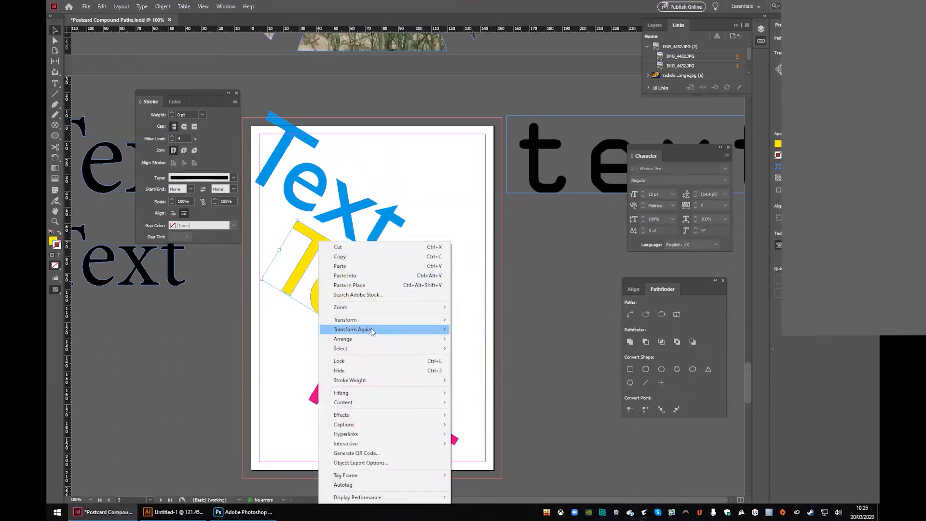
mouse_move(376, 341)
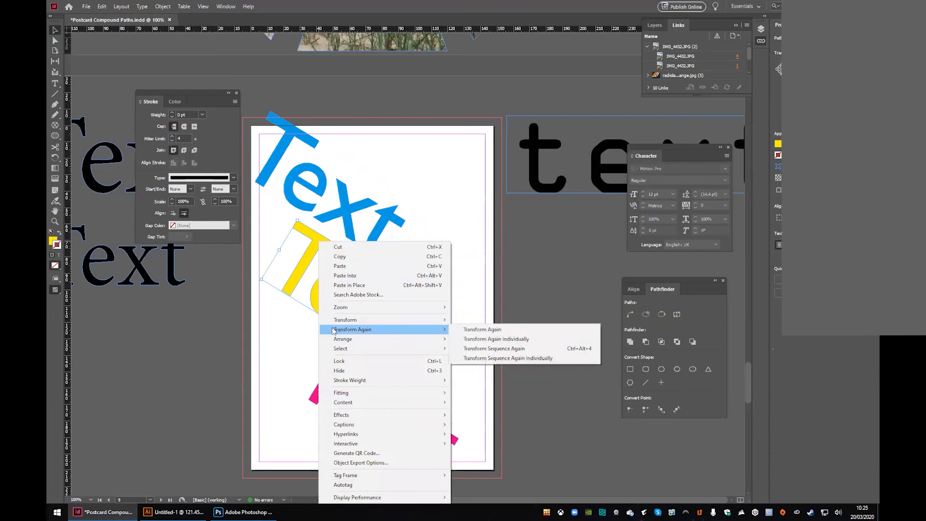
left_click(295, 327)
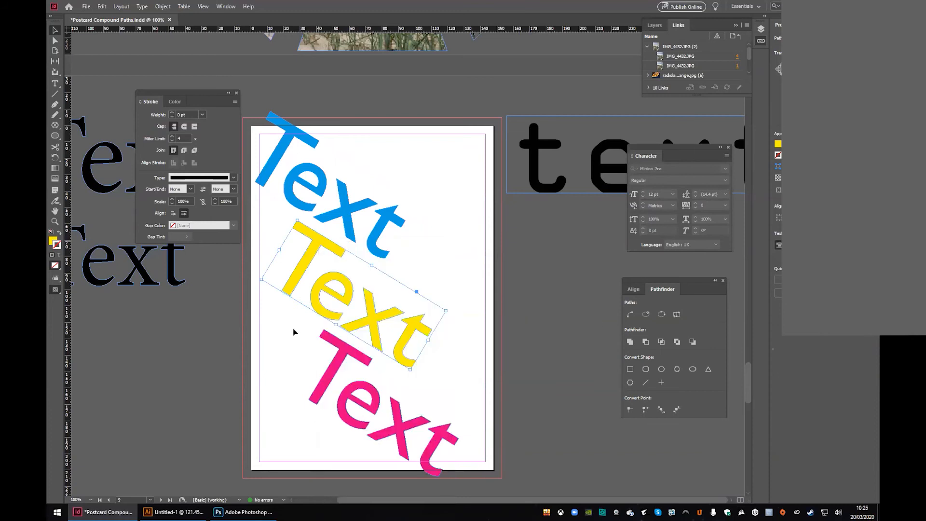
left_click(331, 284)
left_click(352, 349)
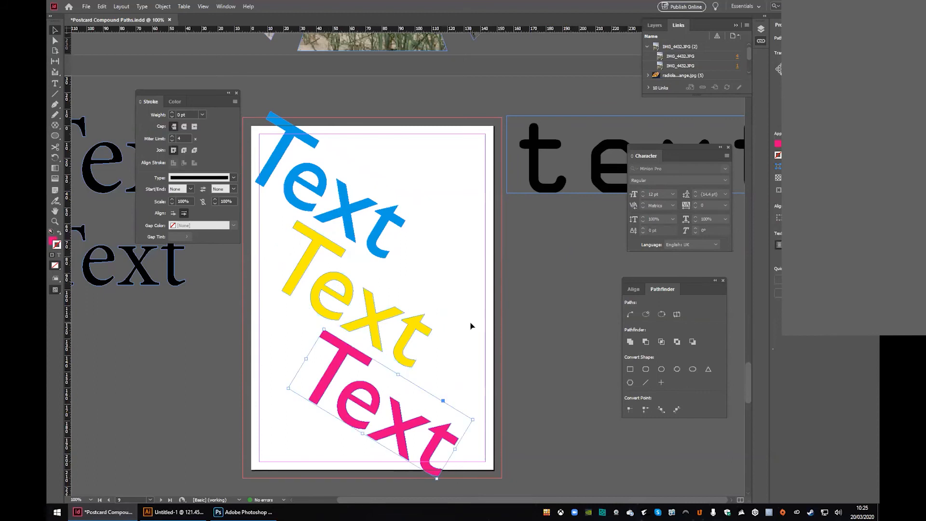
Select all three outlined words on page 9 and merge them into one compound shape with Pathfinder Add.
left_click_drag(432, 158, 339, 393)
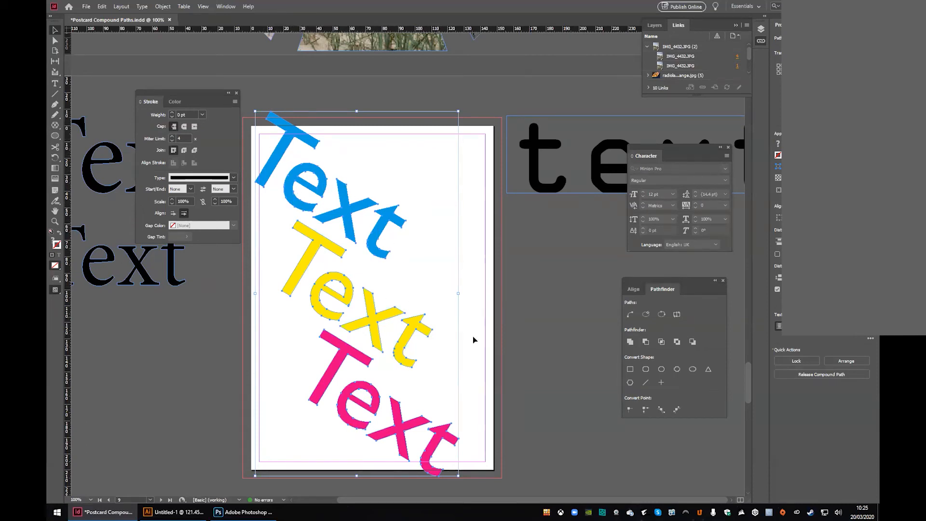
left_click(630, 341)
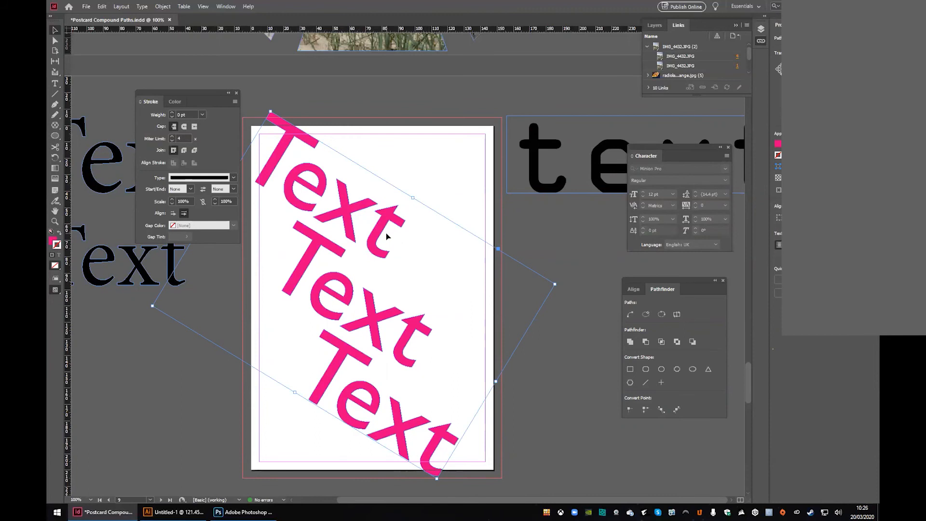
Place IMG_4431.JPG inside the merged text shape on page 9 and enlarge the image within it.
left_click(86, 7)
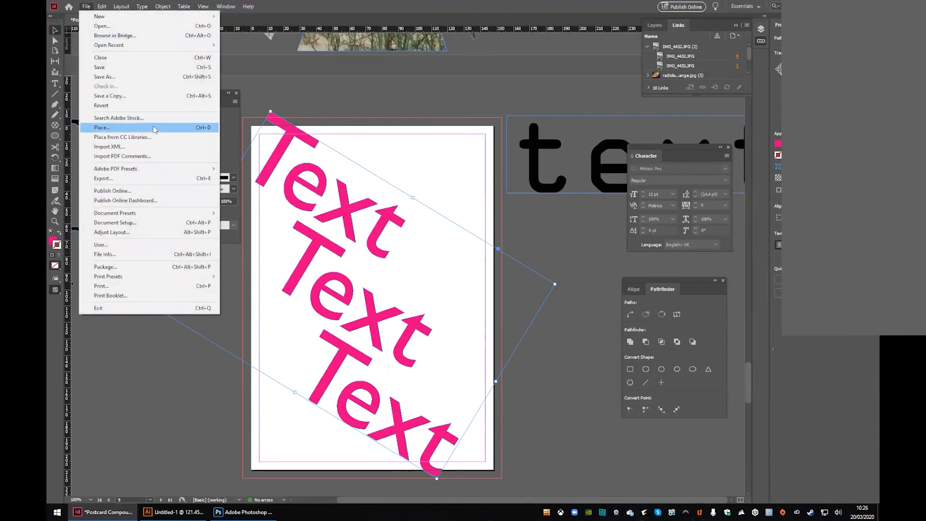
left_click(155, 128)
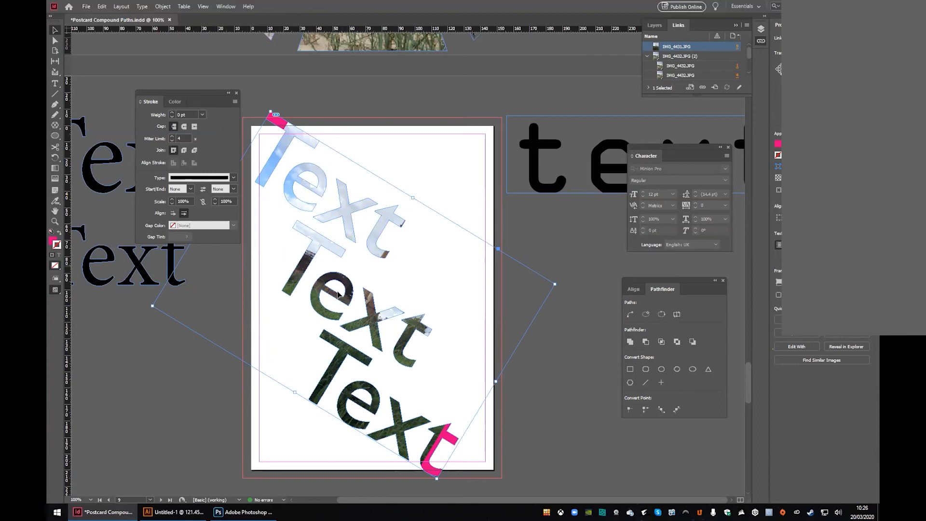
left_click(55, 42)
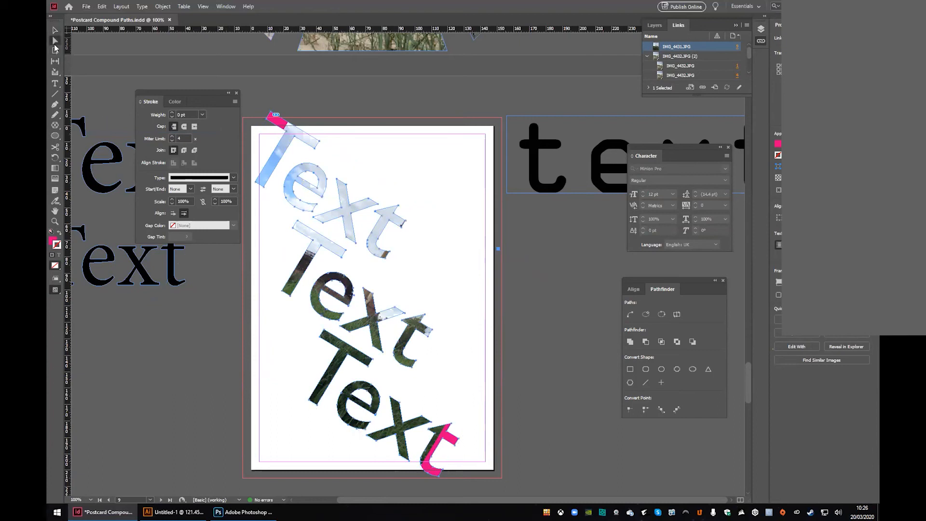
left_click(368, 307)
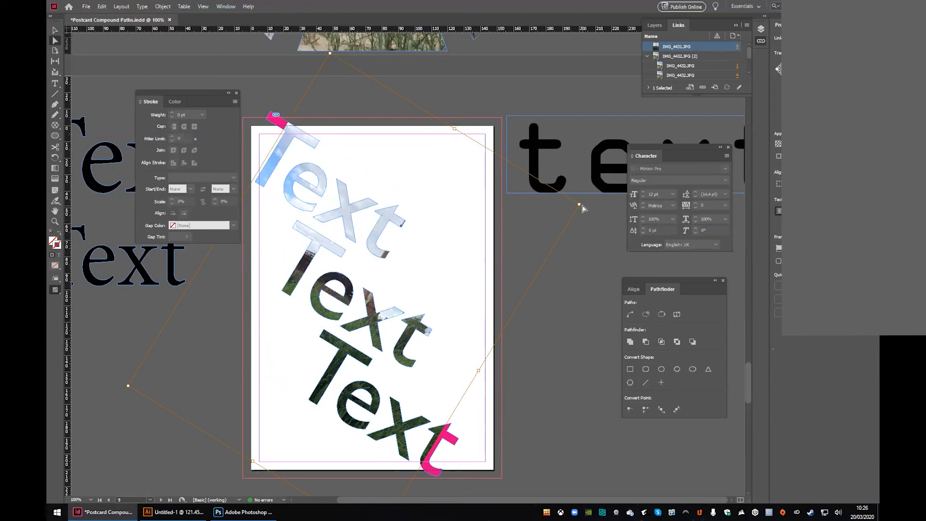
left_click_drag(579, 204, 630, 202)
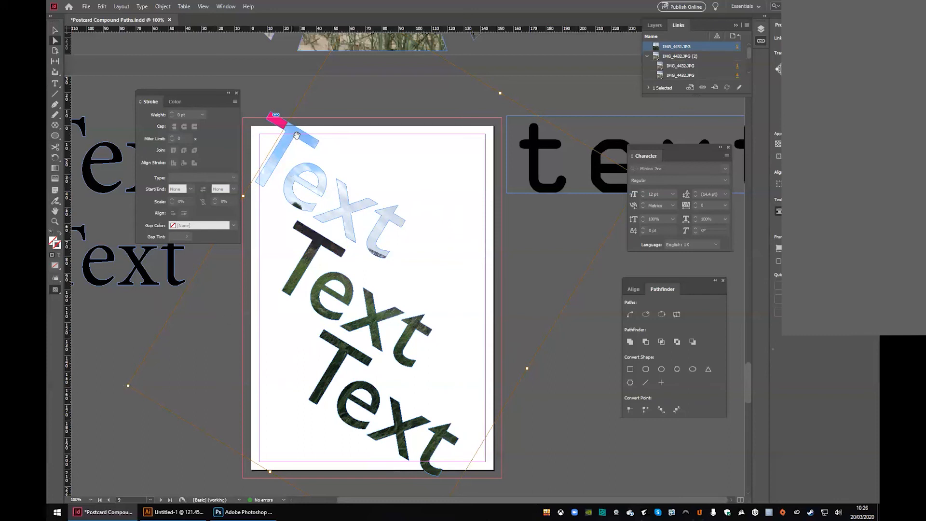
Scale the placed image down from its upper corner and rotate it so that its edges are roughly level.
scroll(525, 256, "up", 2)
scroll(467, 357, "up", 3)
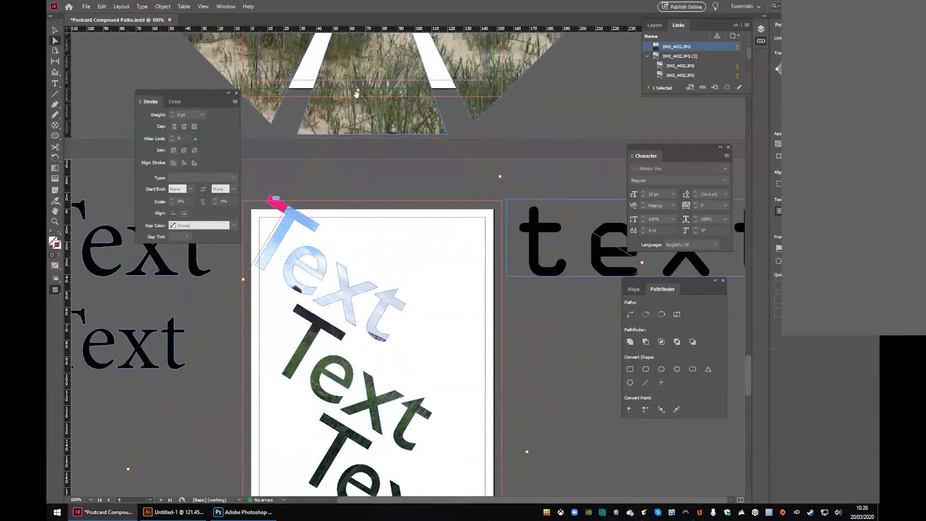
left_click_drag(358, 89, 369, 193)
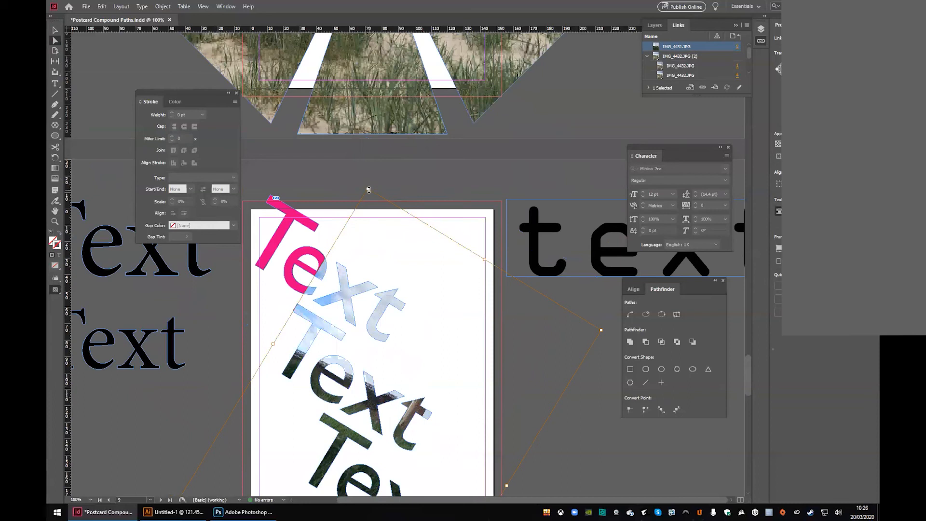
key("r")
left_click_drag(364, 190, 223, 231)
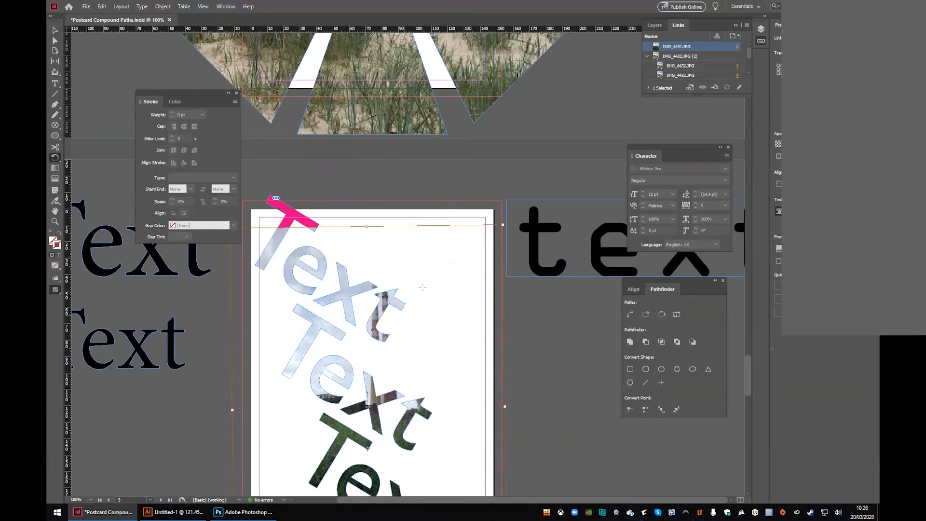
Enlarge the levelled image until it covers all three words on page 9, and deselect everything.
key("v")
left_click_drag(503, 223, 537, 175)
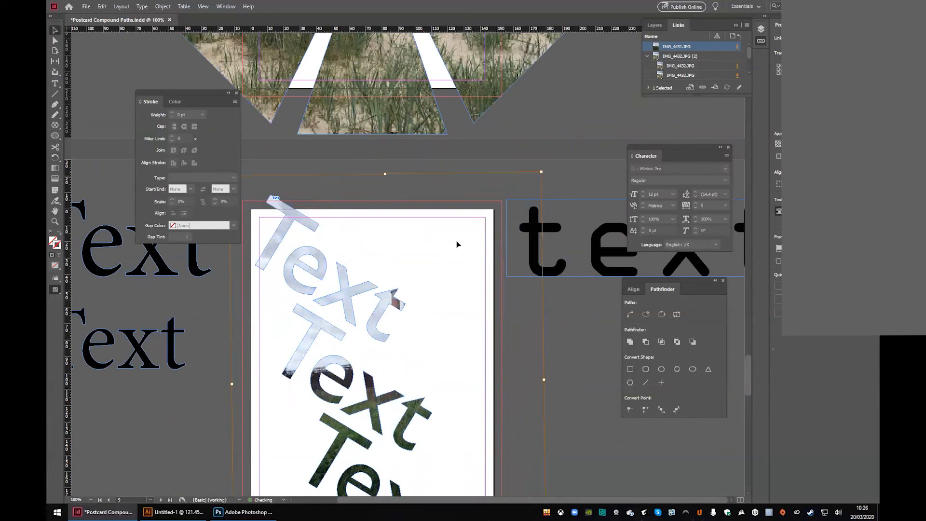
scroll(579, 350, "down", 3)
scroll(579, 350, "down", 2)
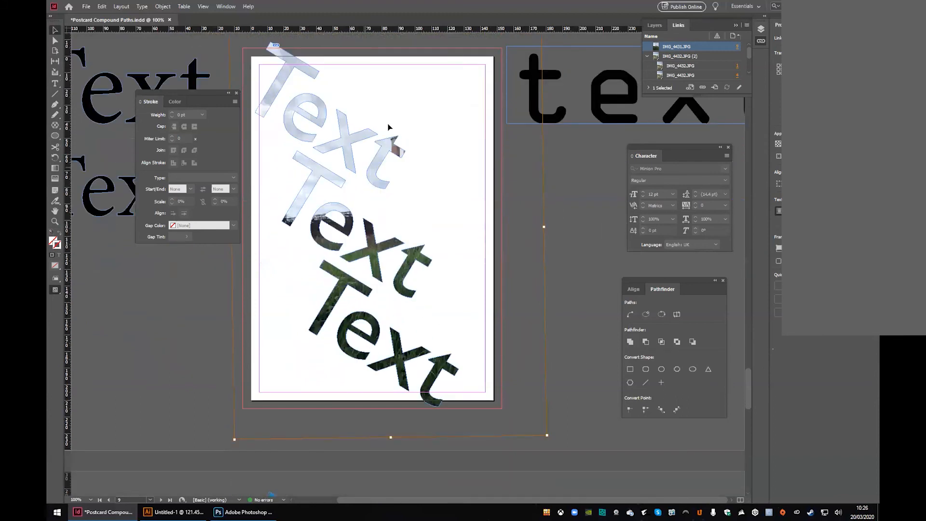
left_click_drag(415, 251, 402, 244)
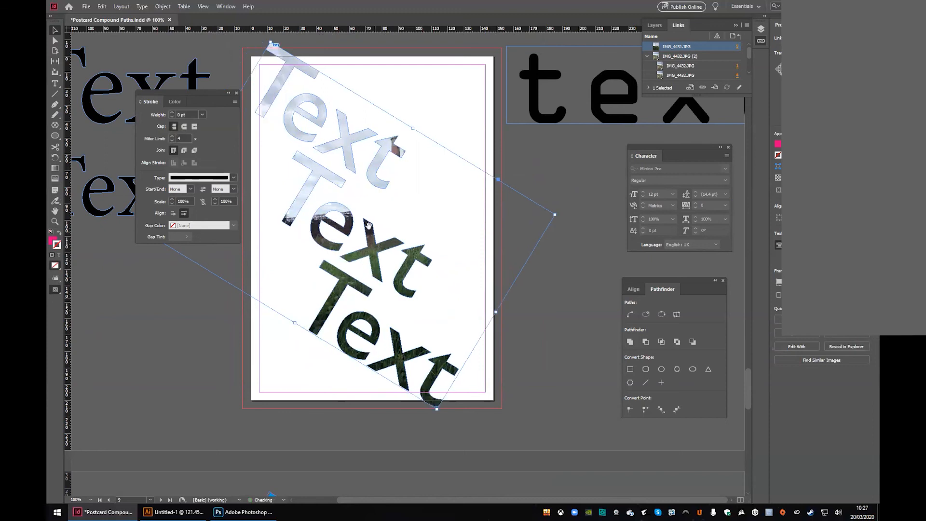
left_click(544, 265)
Convert the blue word on page 10 to outlines and fill it with IMG_4432.JPG.
scroll(535, 261, "down", 10)
scroll(536, 260, "down", 10)
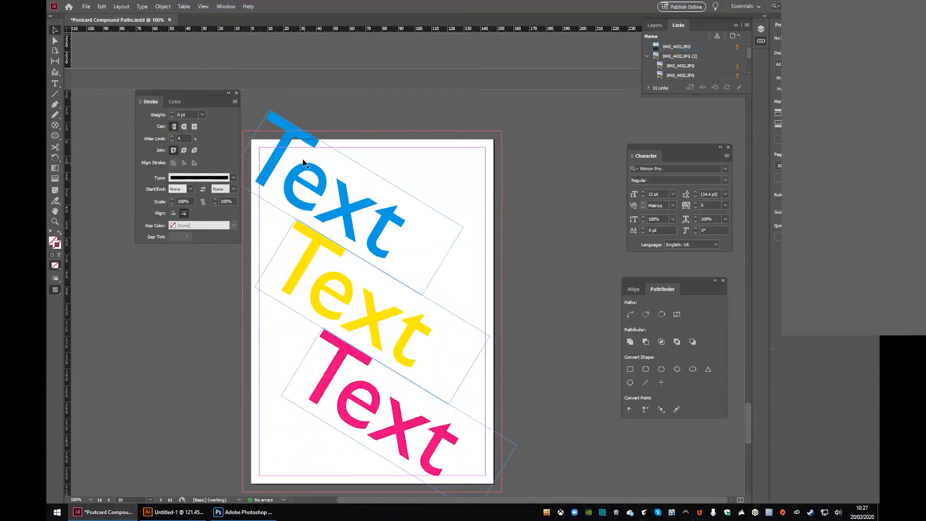
left_click(336, 176)
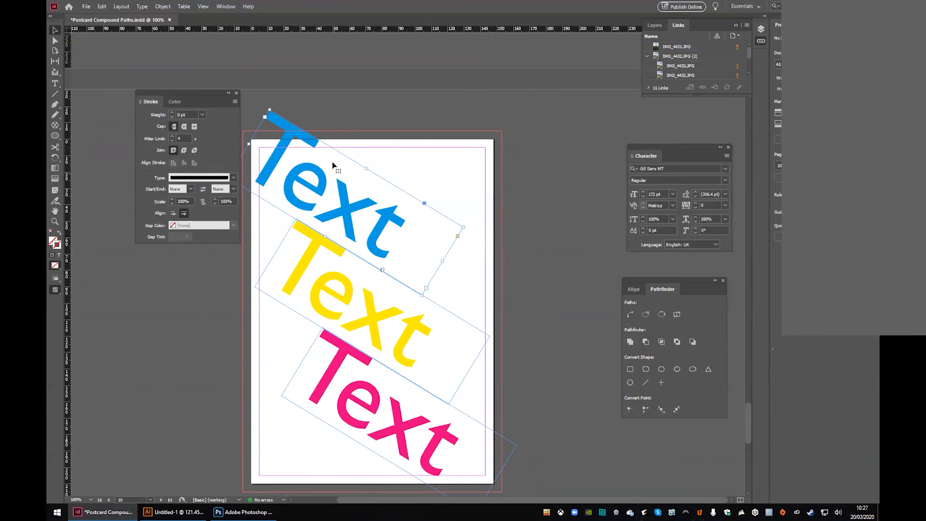
left_click(142, 6)
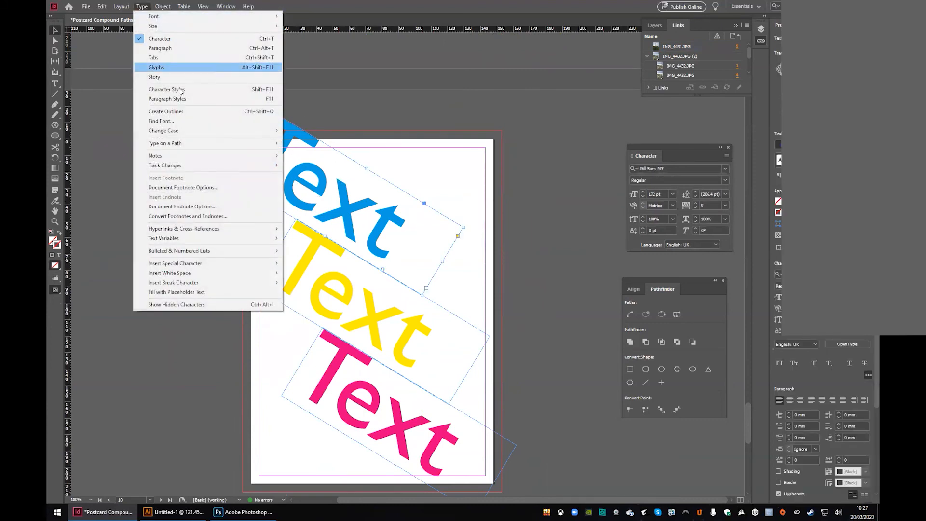
left_click(206, 115)
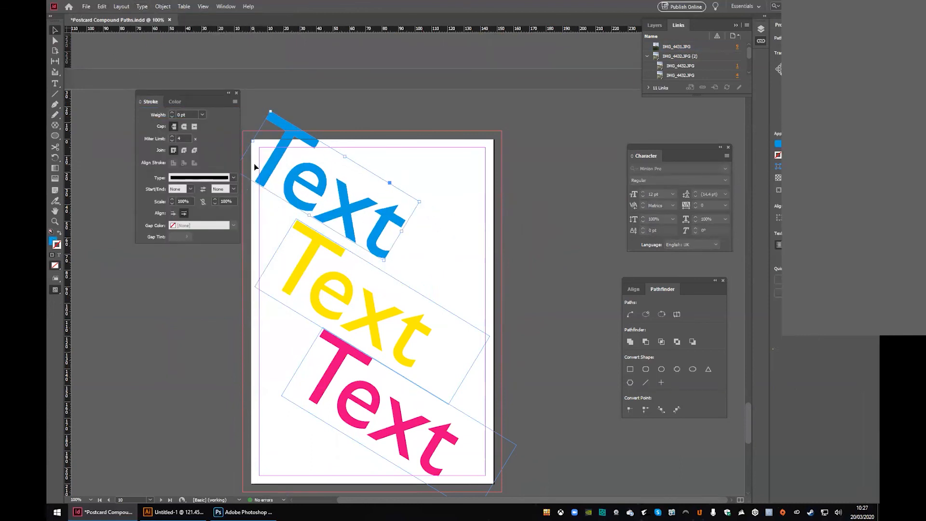
left_click(86, 6)
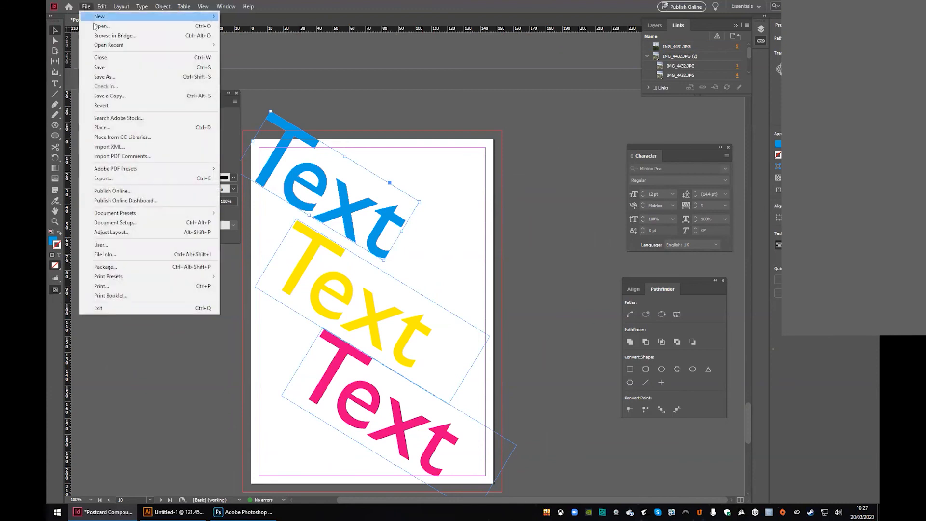
left_click(165, 127)
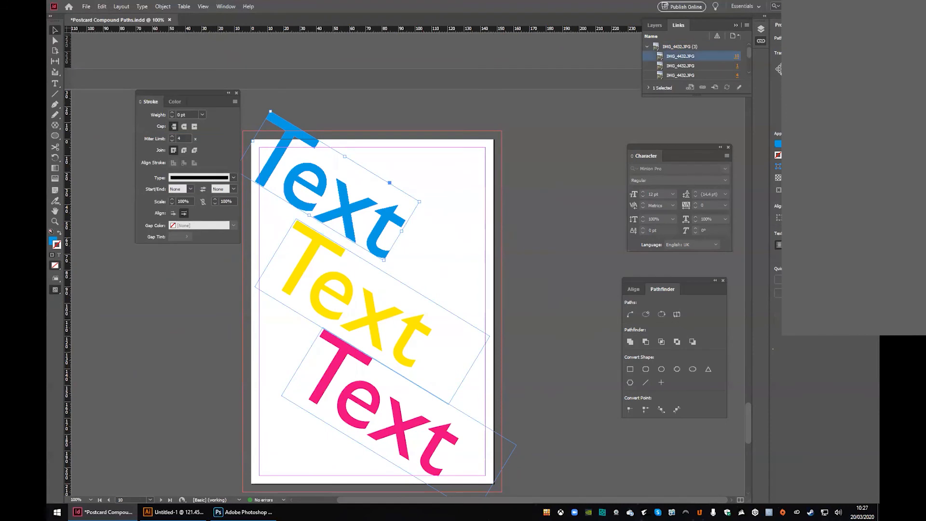
Convert the yellow word on page 10 to outlines and fill it with splat.jpg.
left_click(333, 248)
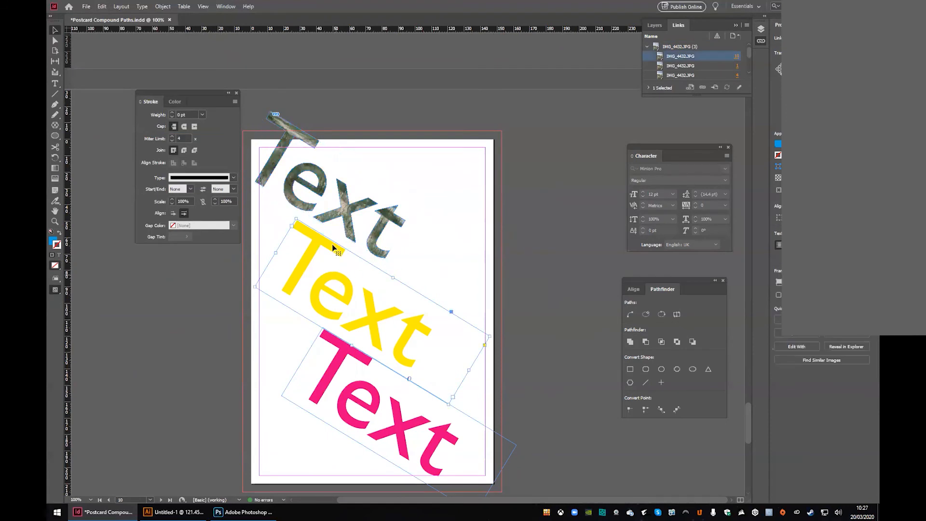
left_click(142, 6)
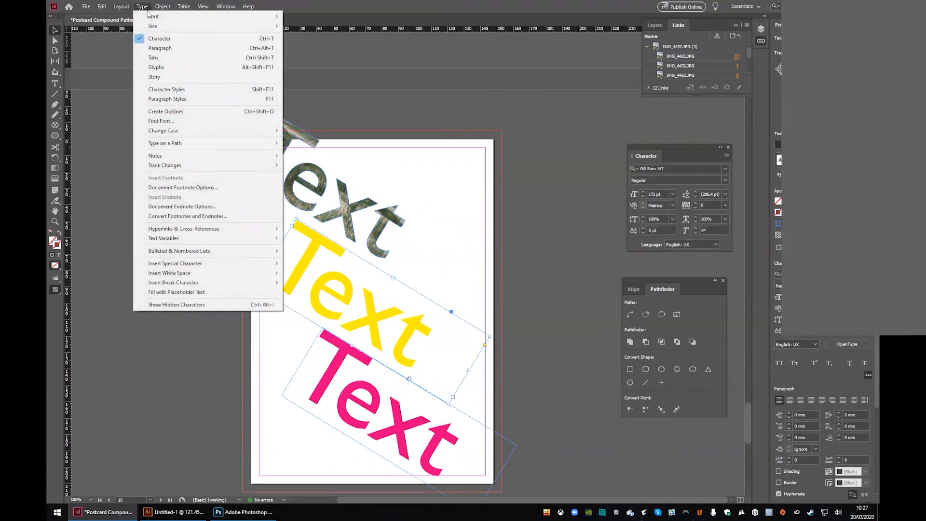
left_click(191, 112)
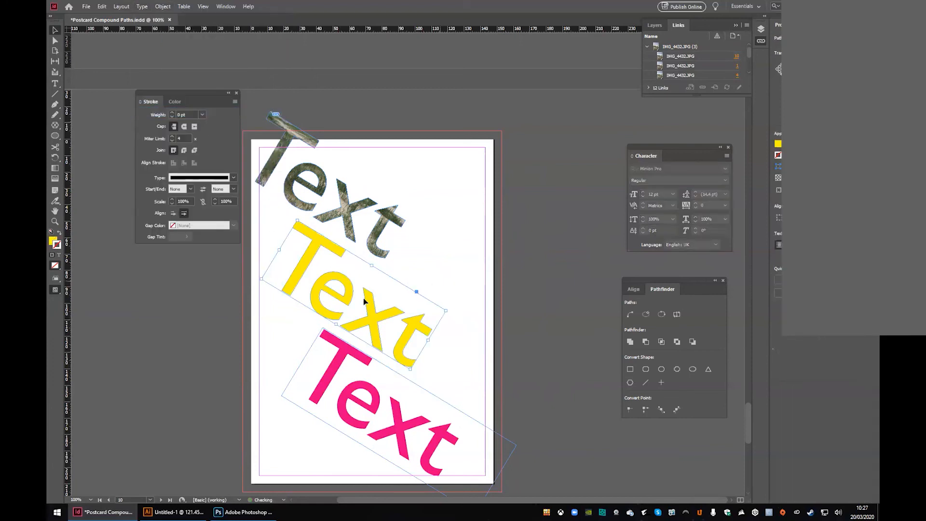
left_click(87, 7)
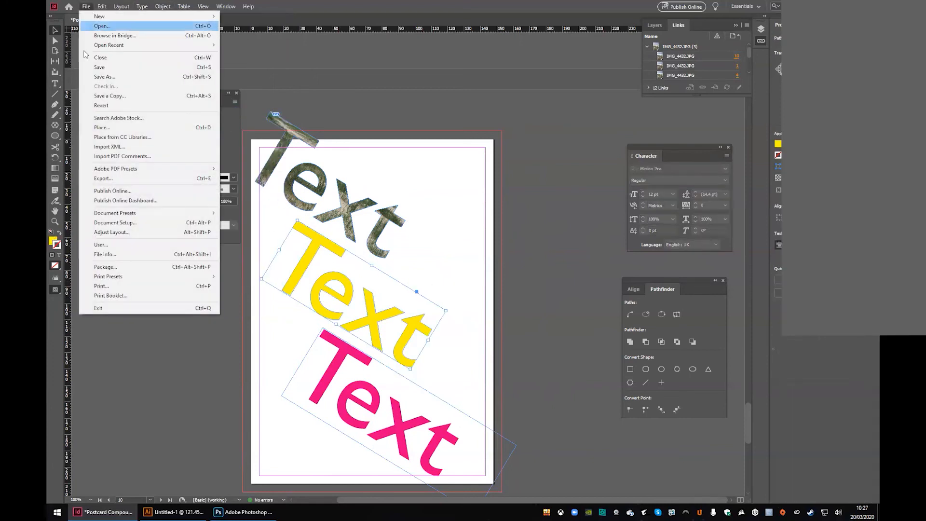
left_click(131, 129)
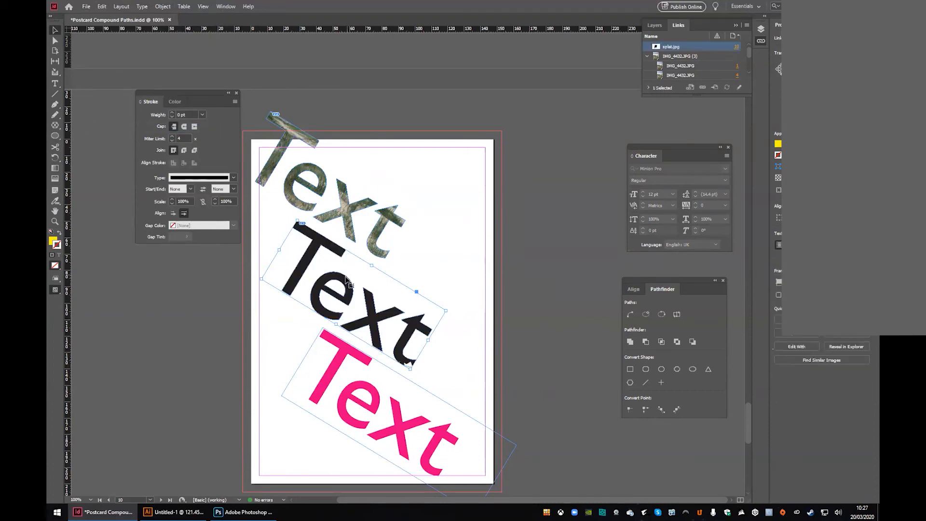
Shrink the splat image inside the middle word, reposition it within the letters, and deselect it.
left_click(55, 41)
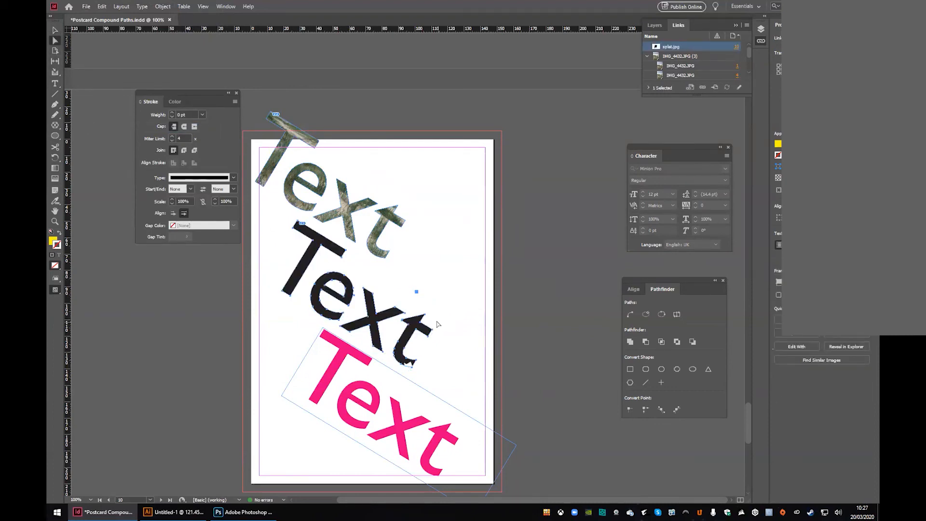
left_click(370, 303)
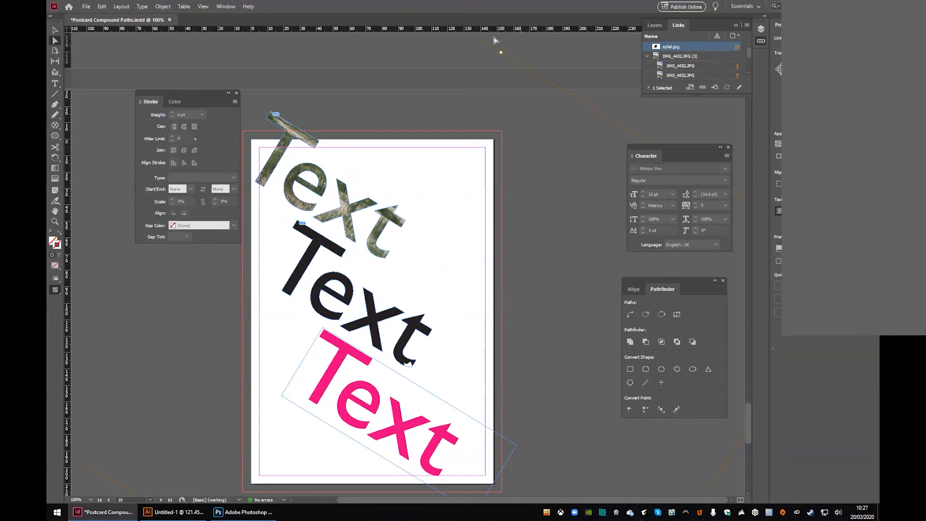
left_click_drag(501, 50, 313, 227)
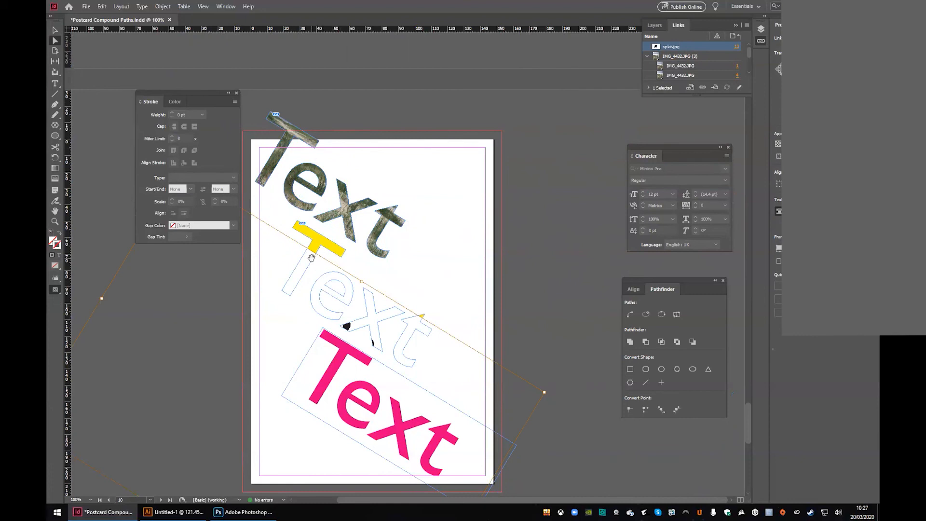
left_click_drag(305, 260, 356, 173)
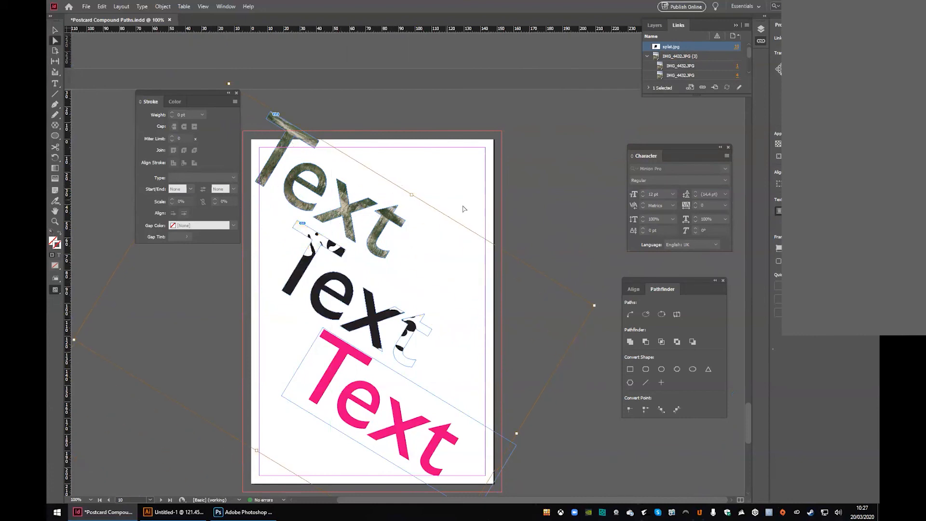
left_click_drag(413, 195, 340, 276)
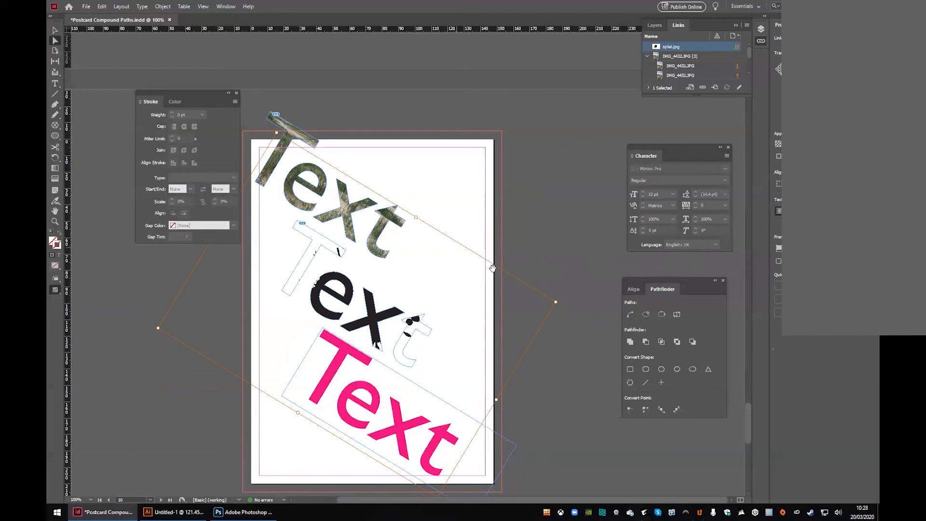
left_click(521, 247)
scroll(521, 247, "down", 2)
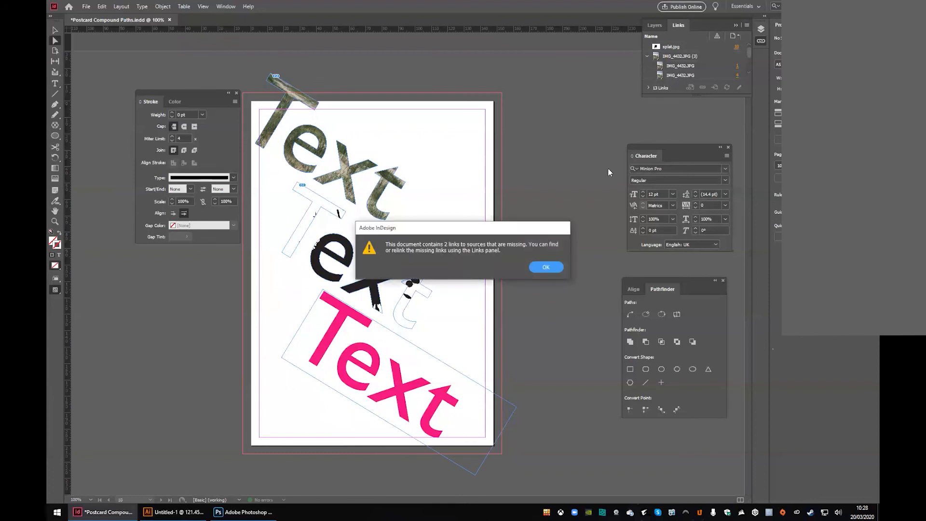
Accept the missing-links notice and bring the bottle example document to the front.
left_click(546, 268)
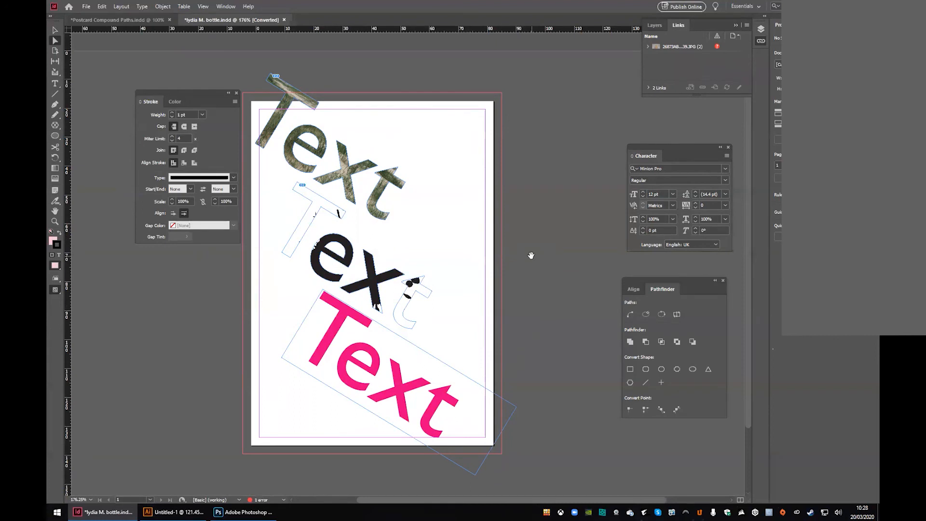
left_click(120, 20)
left_click(231, 20)
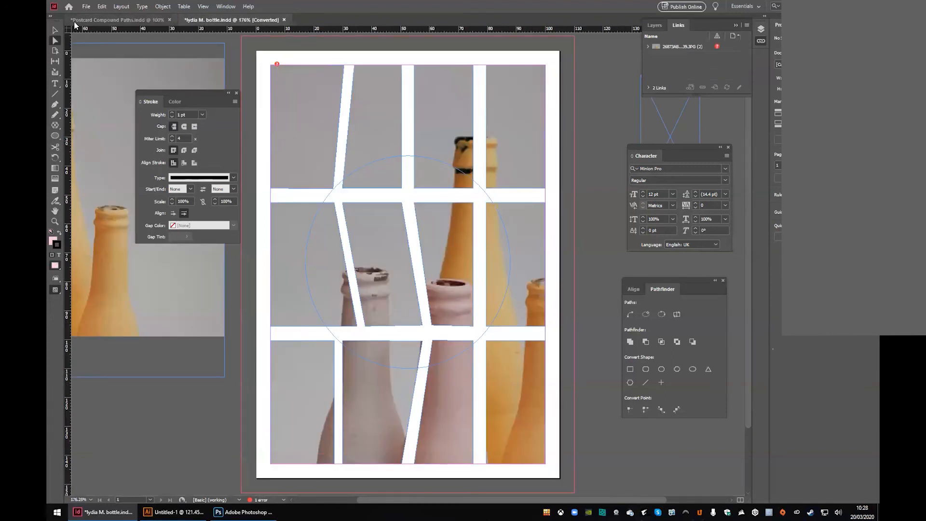
Delete the unfilled circle over the bottle image grid and preview the page without guides and frame edges.
left_click(55, 30)
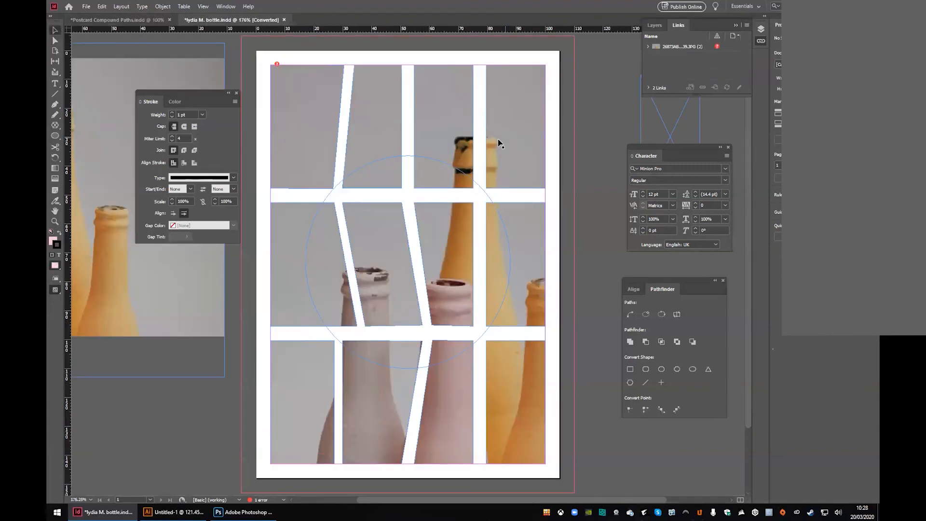
left_click(404, 158)
key("Delete")
key("w")
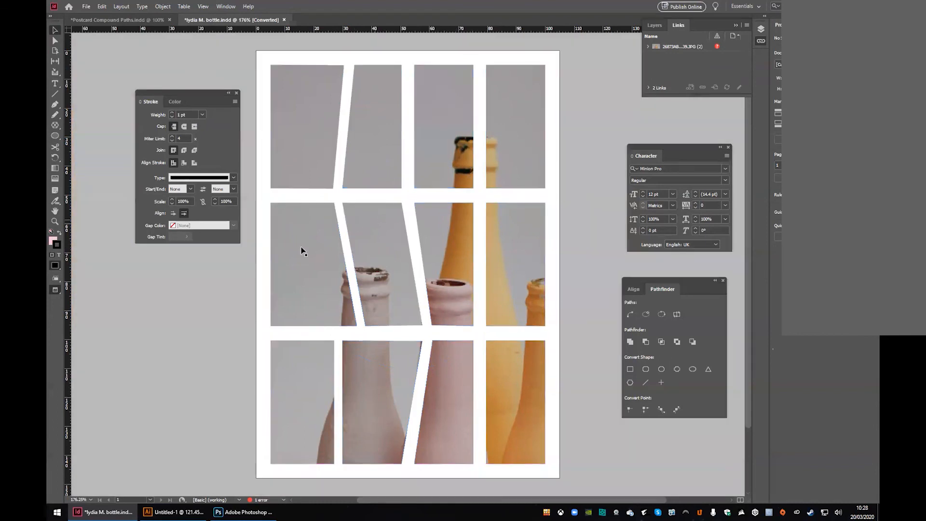
left_click_drag(595, 276, 584, 273)
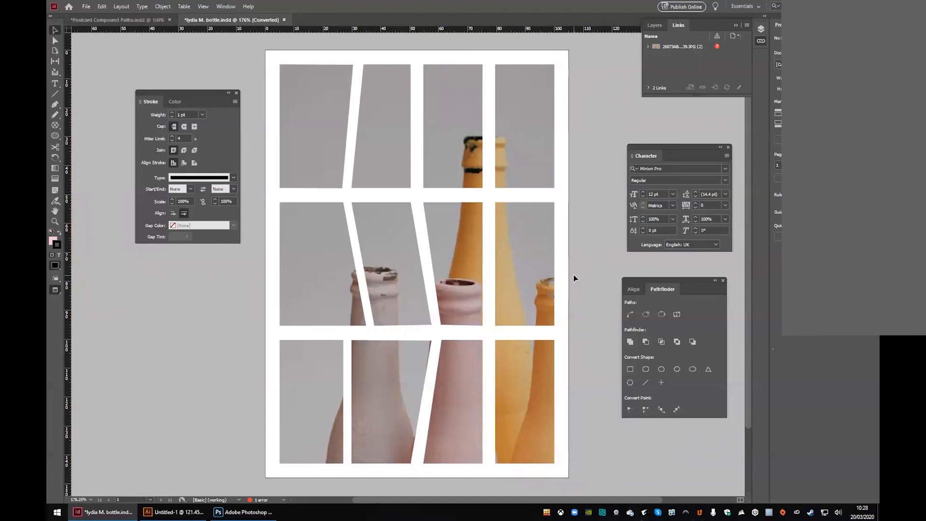
key("w")
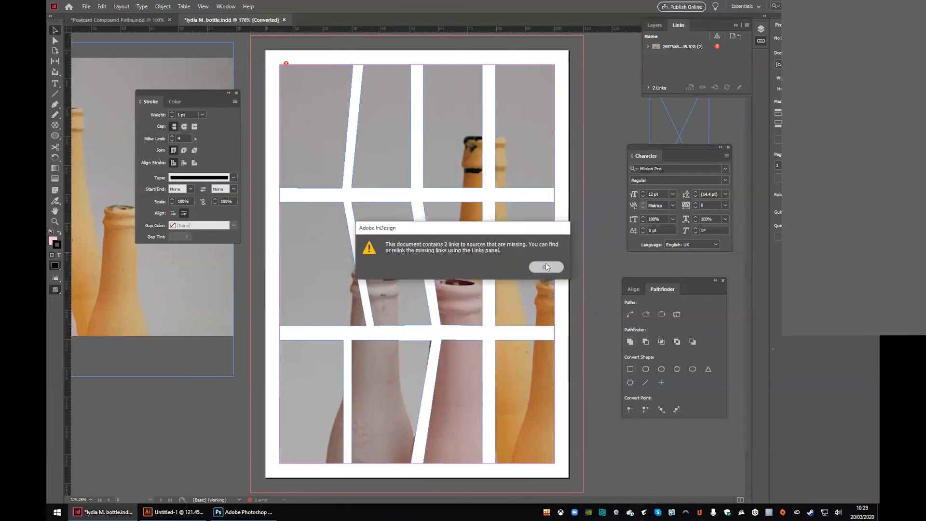
Bring up the eggs example document at 100% zoom and move the Stroke panel clear of its artwork.
left_click(546, 264)
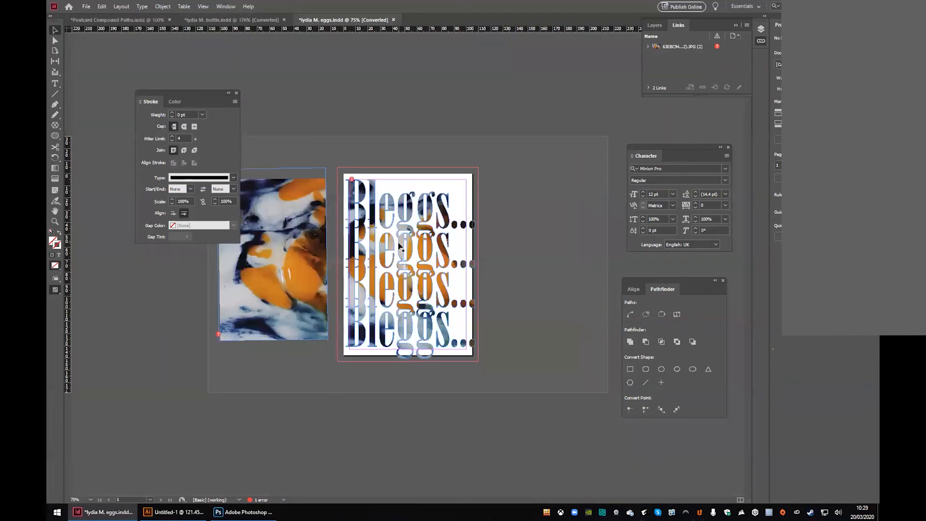
key("z")
left_click(386, 236)
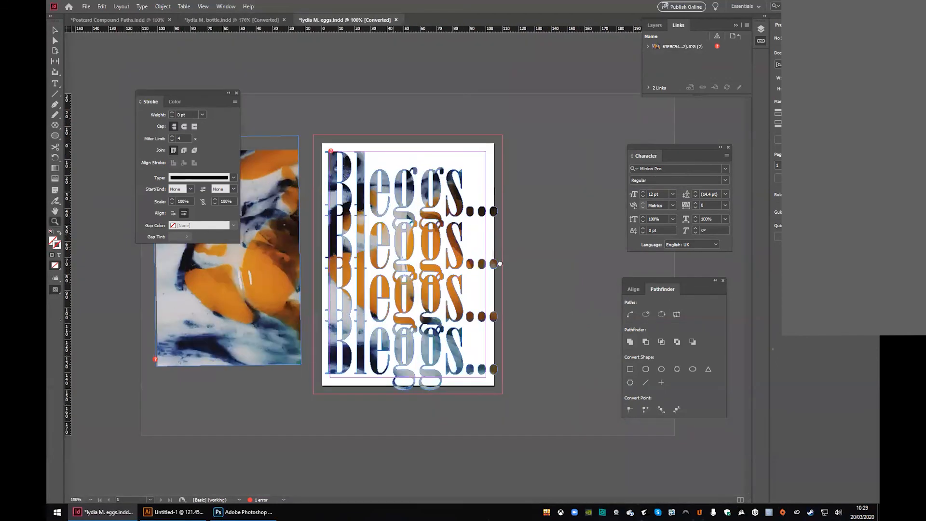
left_click_drag(208, 102, 133, 43)
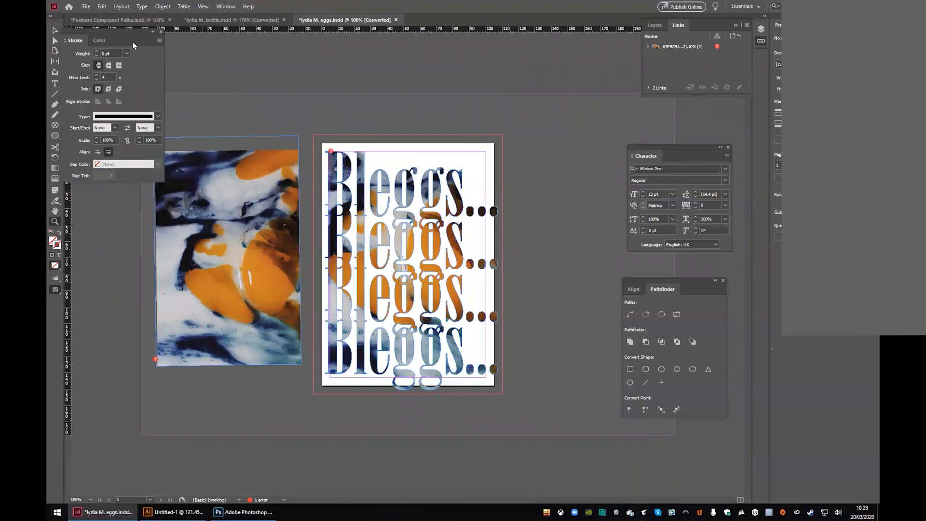